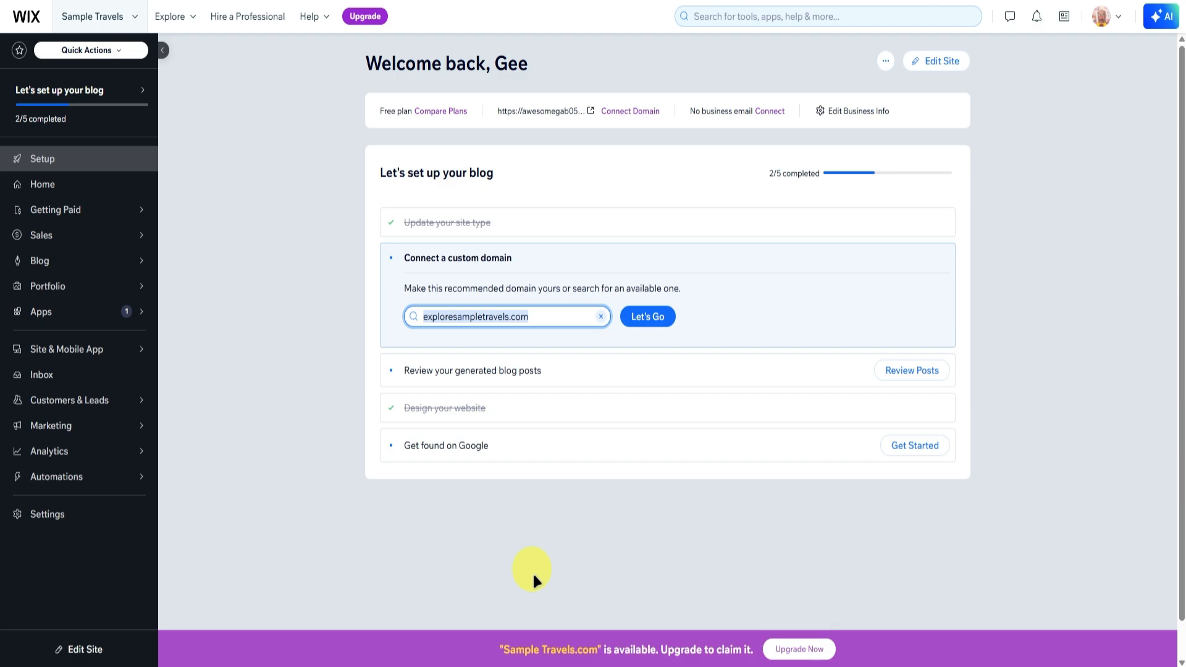
Create a new site from the Sample Travels dashboard and start the AI setup chat.
{"action": "left_click", "coordinate": [1045, 247]}
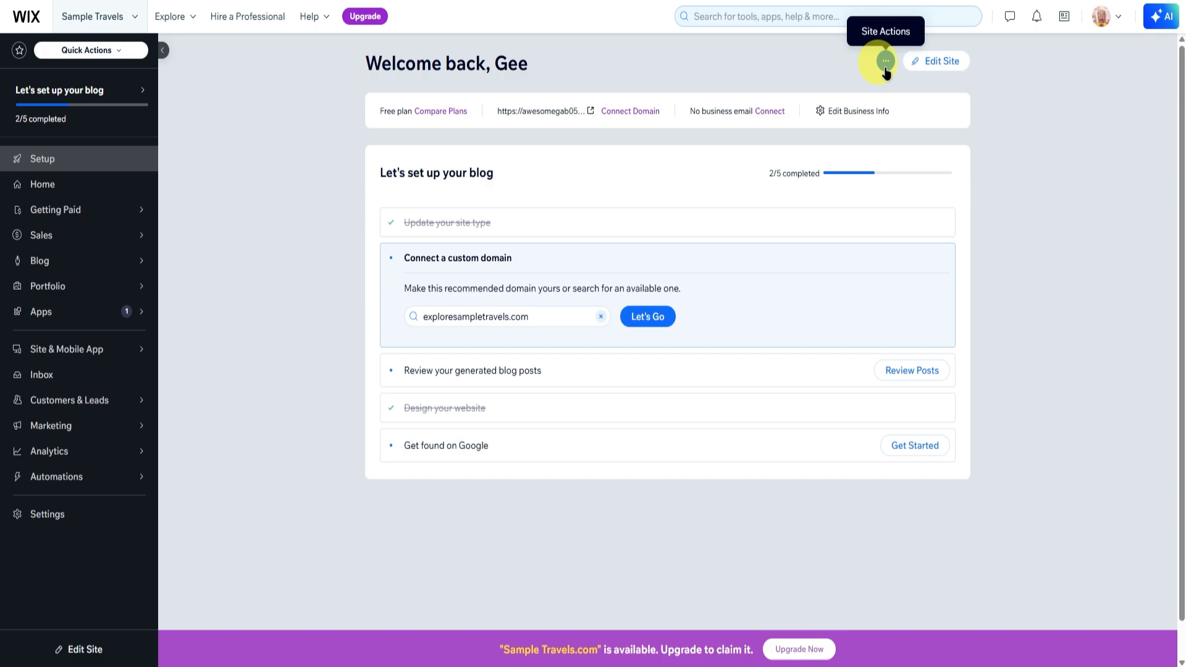
{"action": "left_click", "coordinate": [886, 65]}
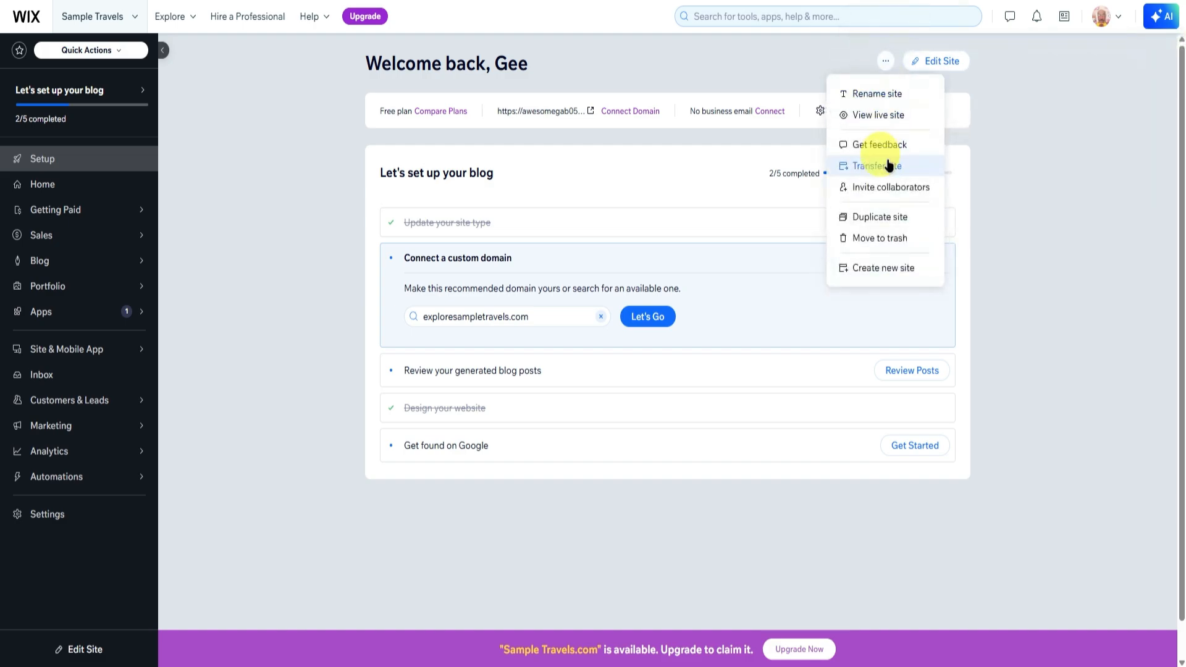
{"action": "left_click", "coordinate": [873, 270]}
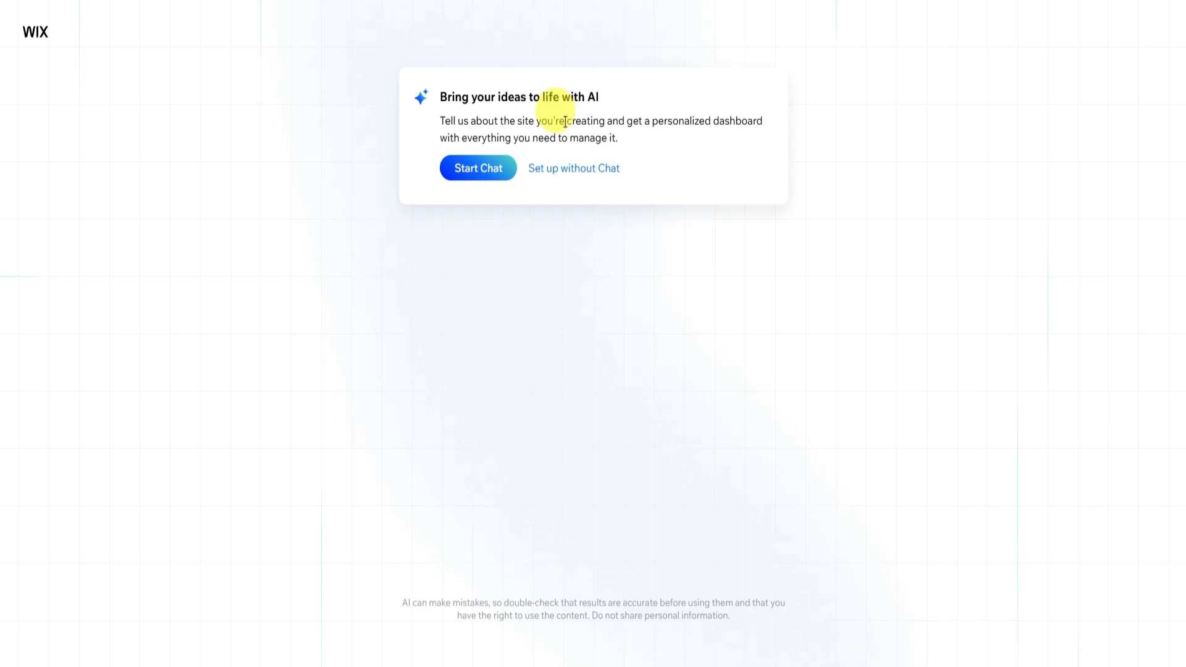
{"action": "left_click", "coordinate": [482, 163]}
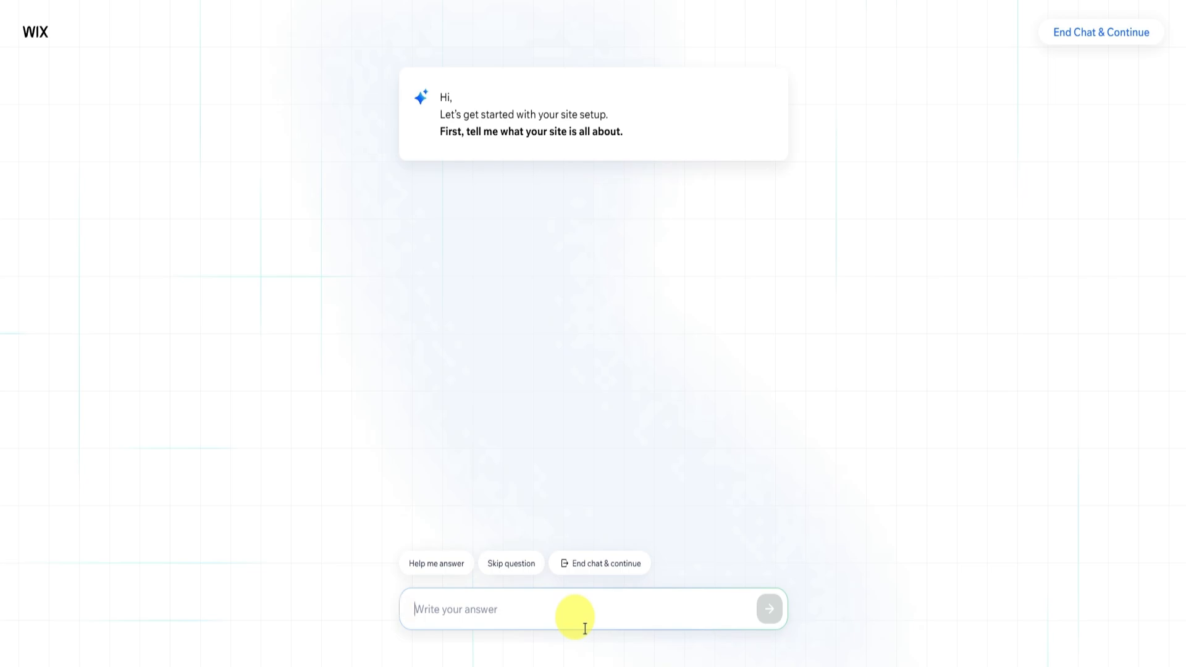
Describe the site in the setup chat as "Ill be selling amazon affiliate products".
{"action": "type", "text": "Im"}
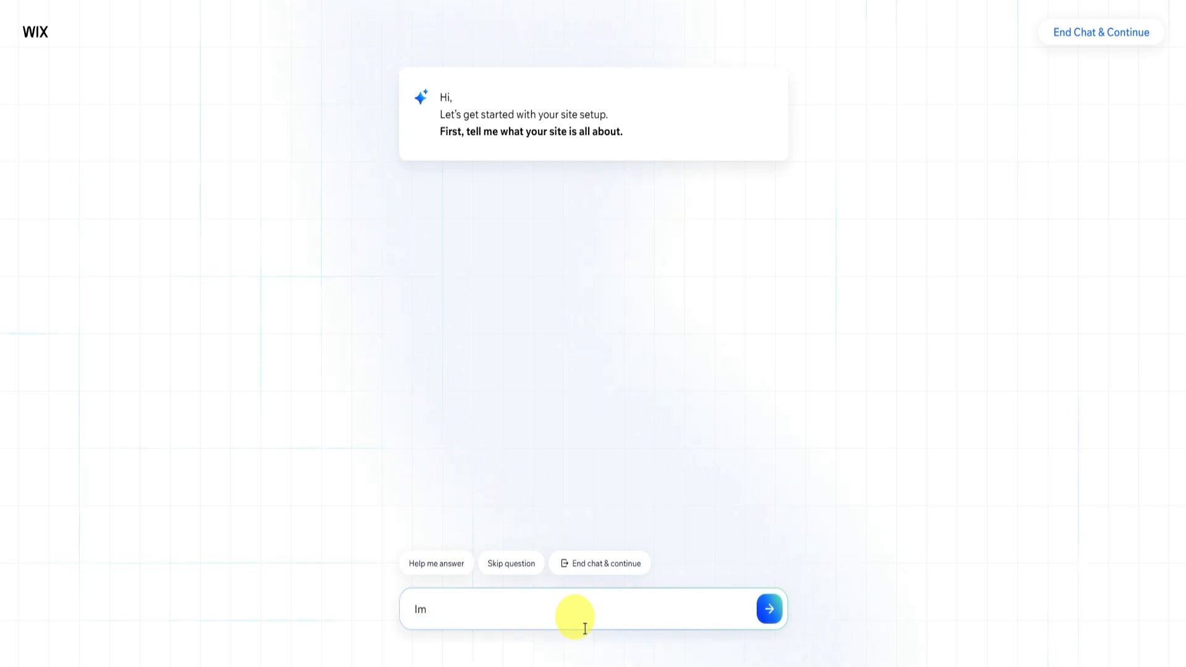
{"action": "key", "text": "BackSpace"}
{"action": "type", "text": "ll be selling amazon affiliate products"}
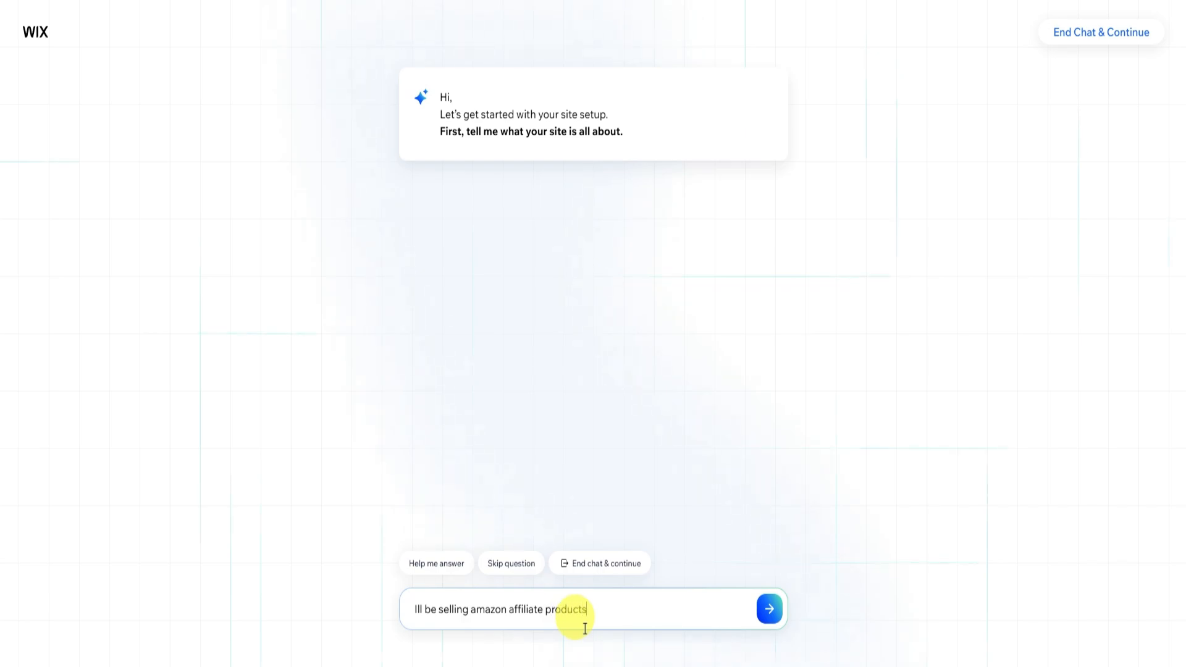
{"action": "key", "text": "Return"}
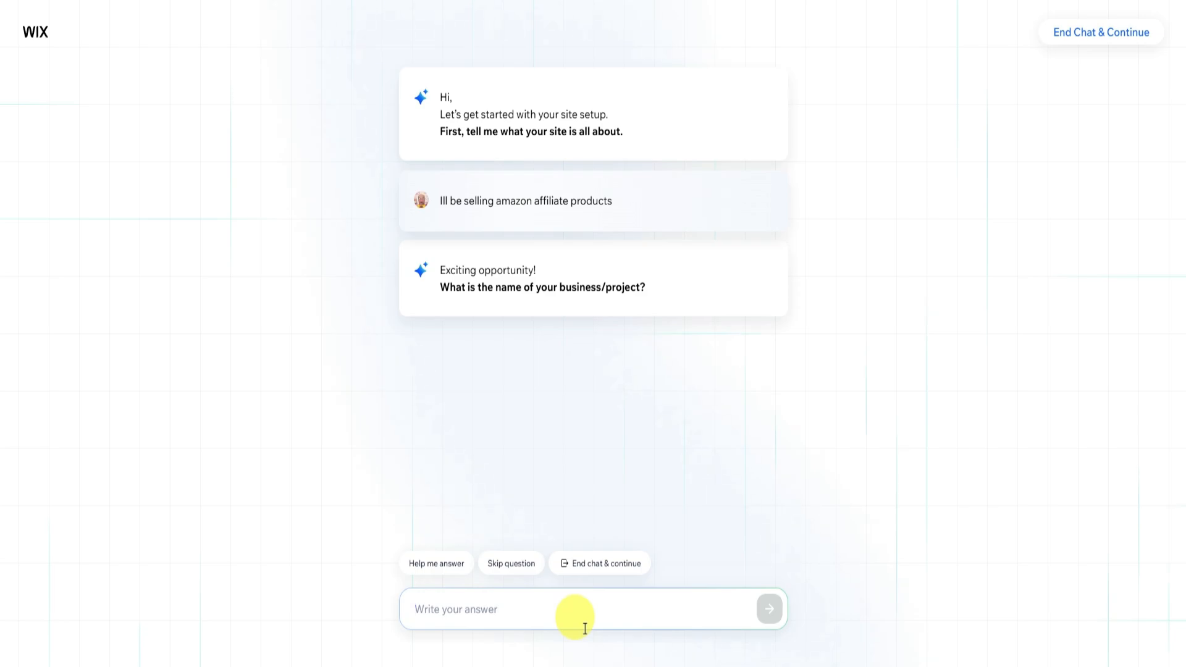
Give the business name as "Sample Products Business" in the setup chat.
{"action": "type", "text": "Sam"}
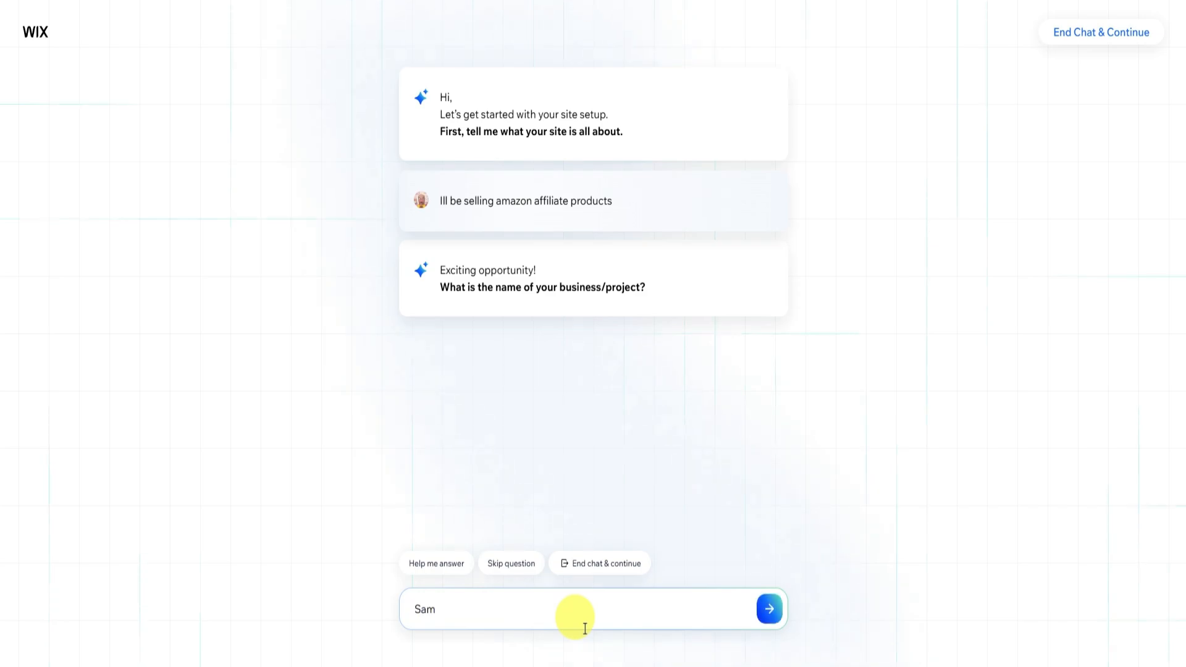
{"action": "type", "text": "ple Products Business"}
{"action": "key", "text": "Return"}
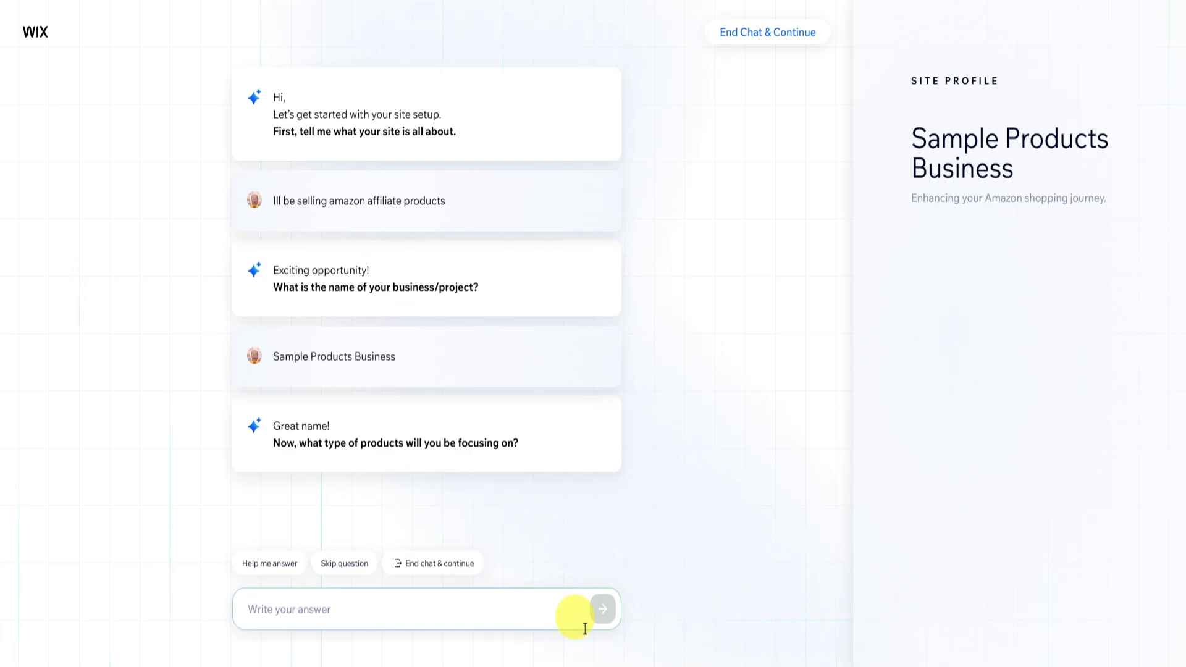
Answer "Clothing" as the product type and "No" to additional website goals.
{"action": "type", "text": "Clothing"}
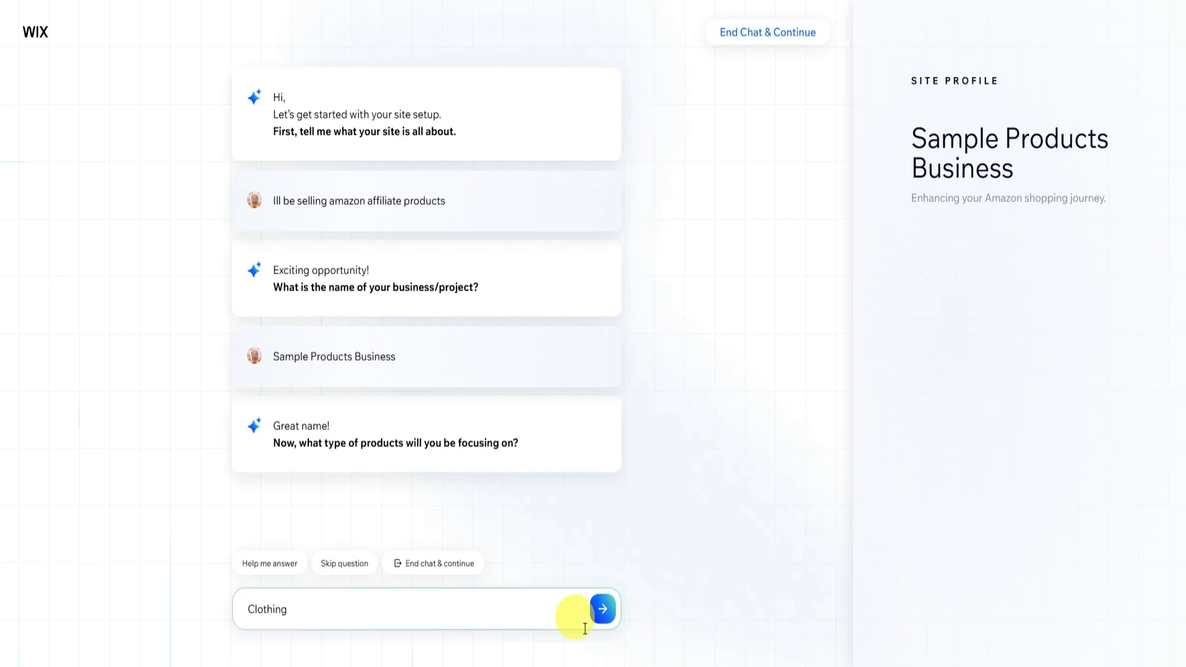
{"action": "key", "text": "Return"}
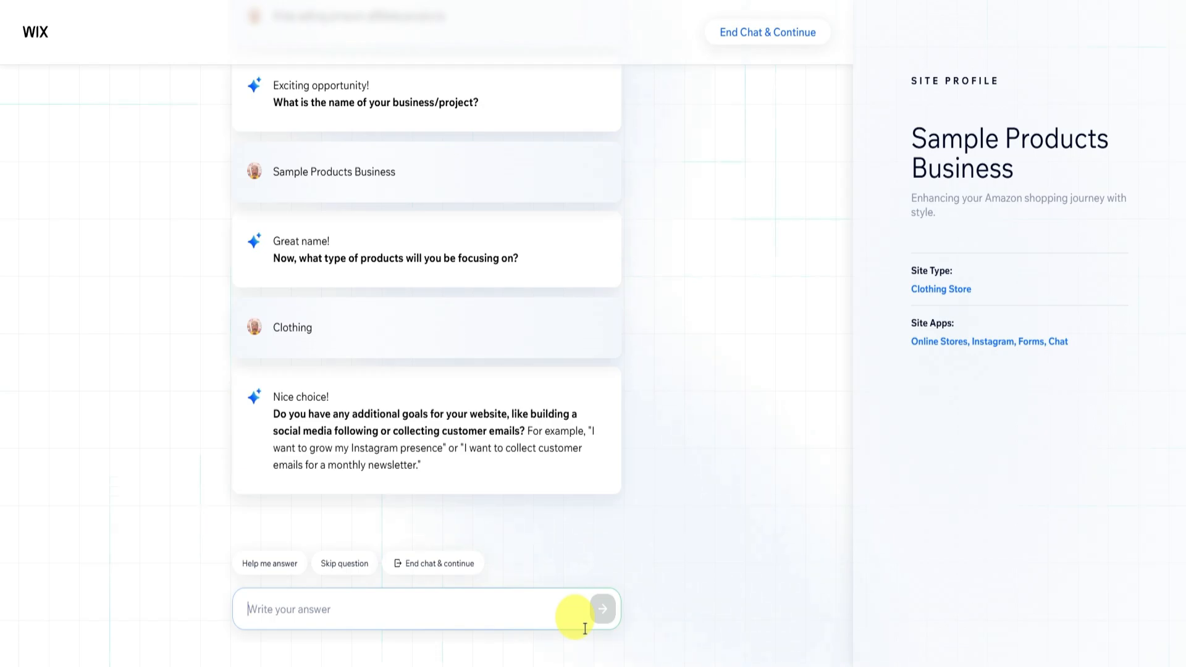
{"action": "type", "text": "No"}
{"action": "key", "text": "Return"}
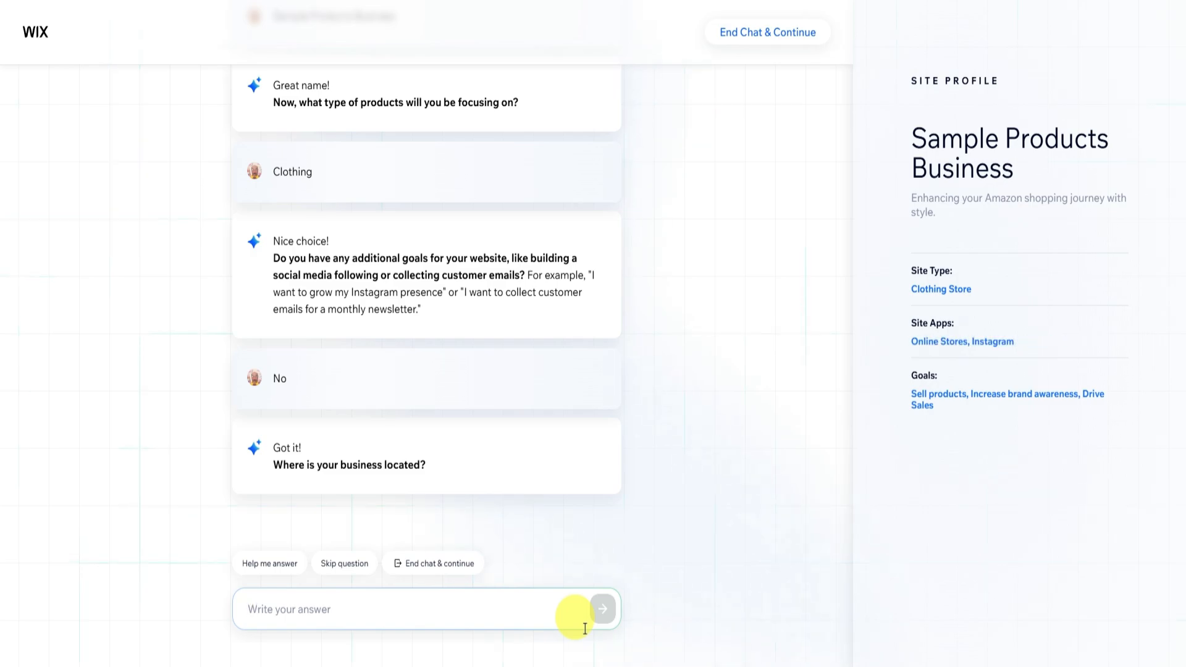
Give "US" as the business location and end the chat to continue with the setup.
{"action": "type", "text": "US"}
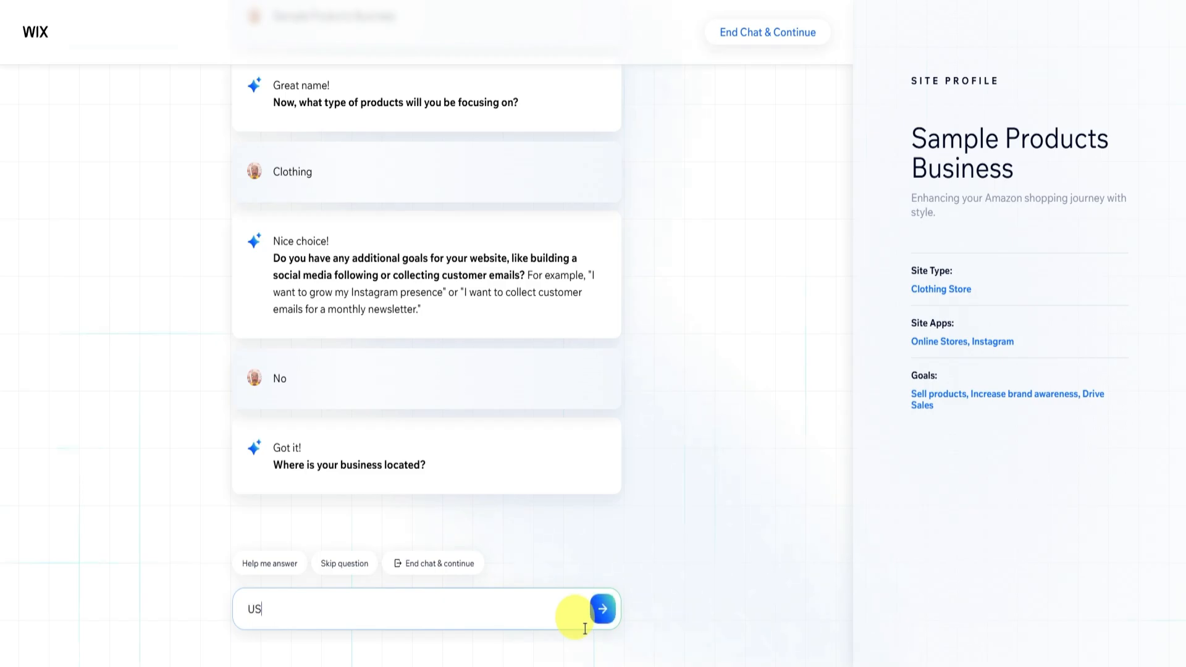
{"action": "key", "text": "Return"}
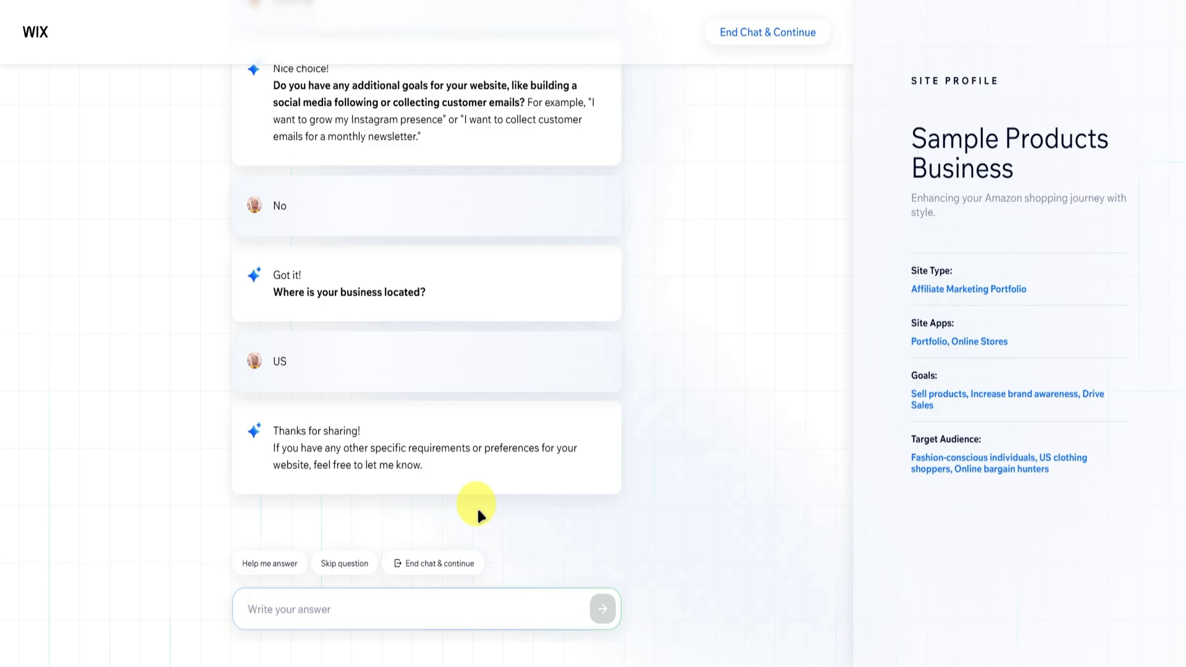
{"action": "left_click", "coordinate": [468, 565]}
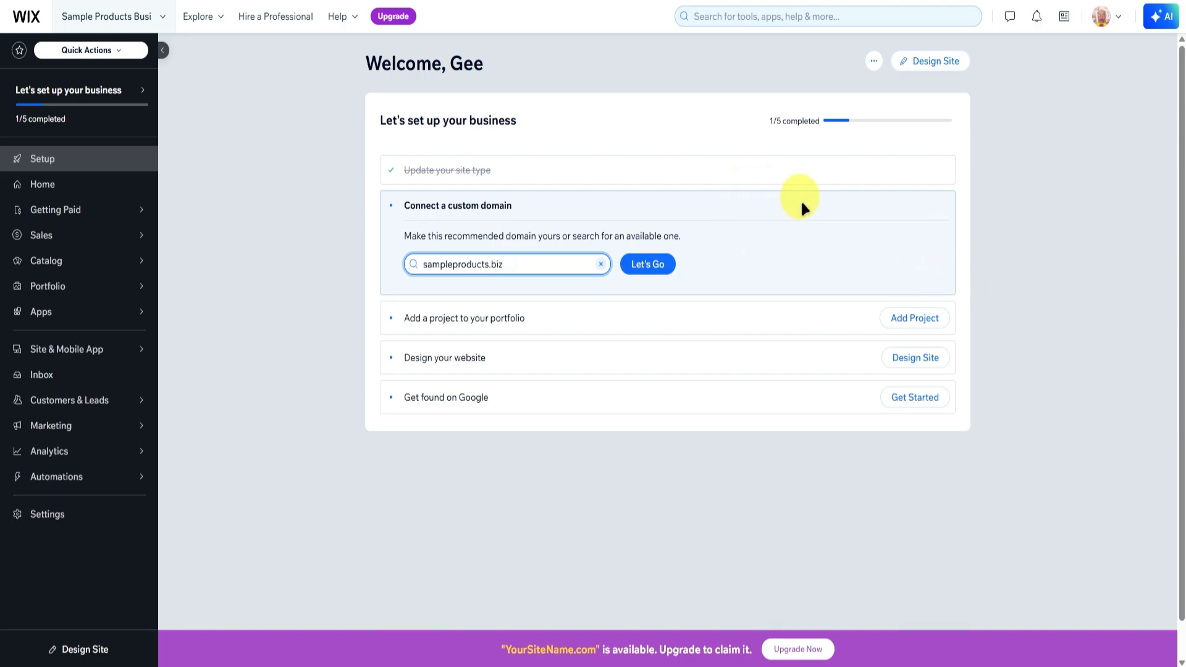
Generate a website design with AI for the new site and look through its preview.
{"action": "left_click", "coordinate": [931, 60]}
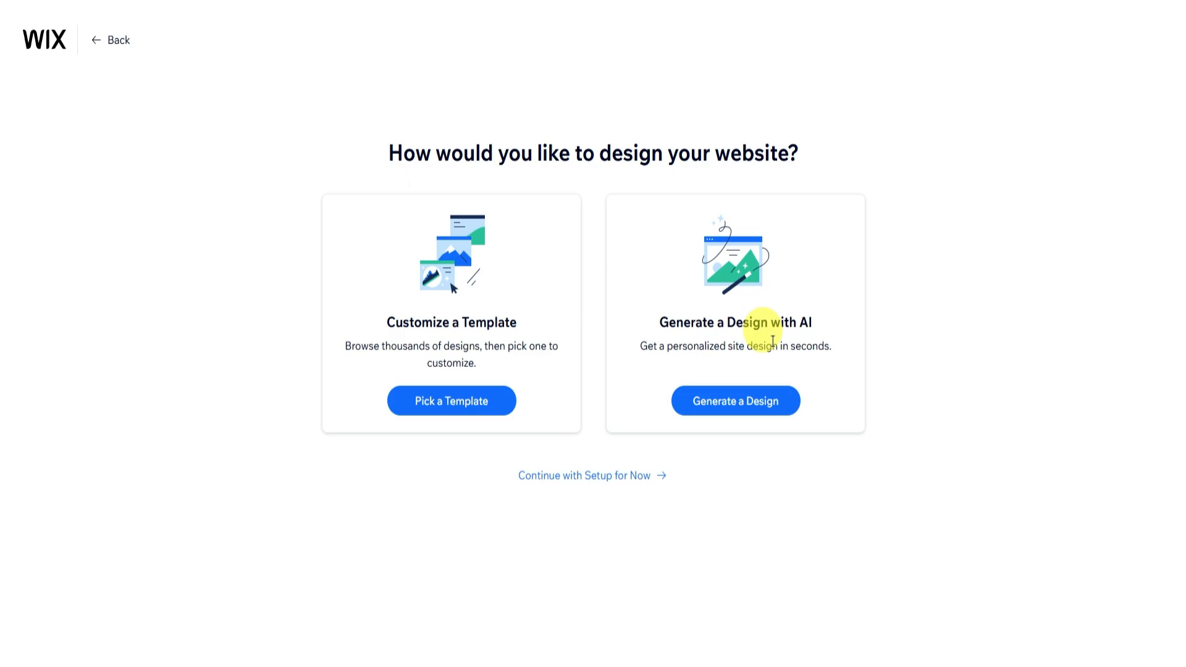
{"action": "left_click", "coordinate": [754, 400]}
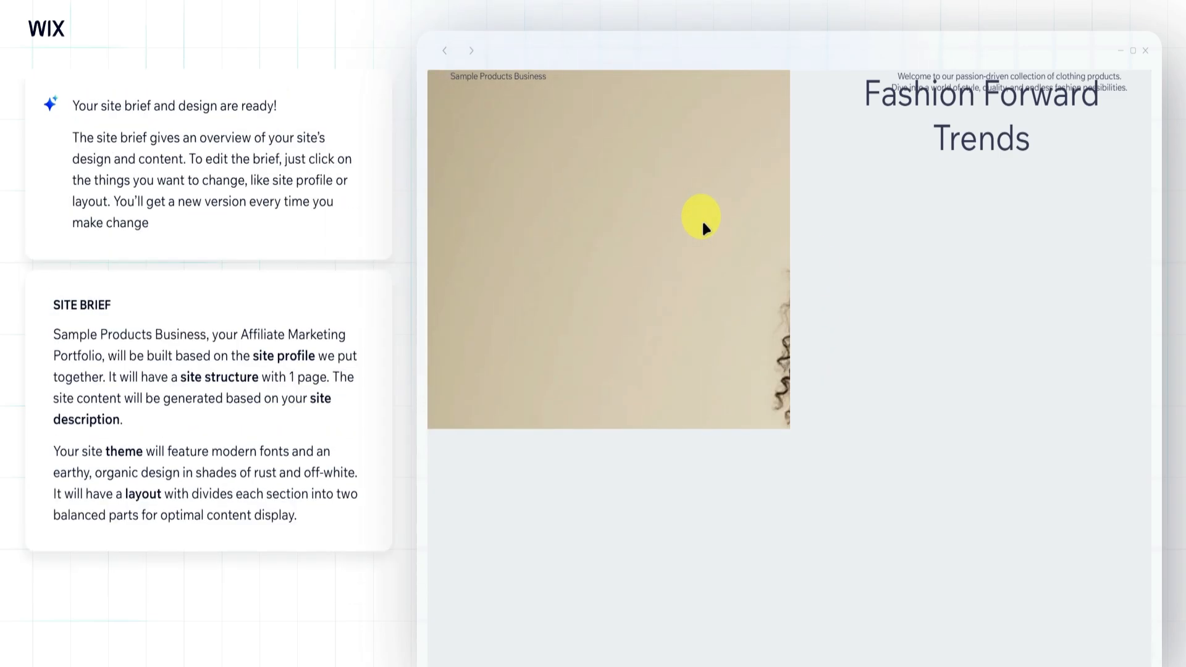
{"action": "scroll", "coordinate": [703, 230], "scroll_direction": "down", "scroll_amount": 7}
{"action": "scroll", "coordinate": [702, 225], "scroll_direction": "down", "scroll_amount": 5}
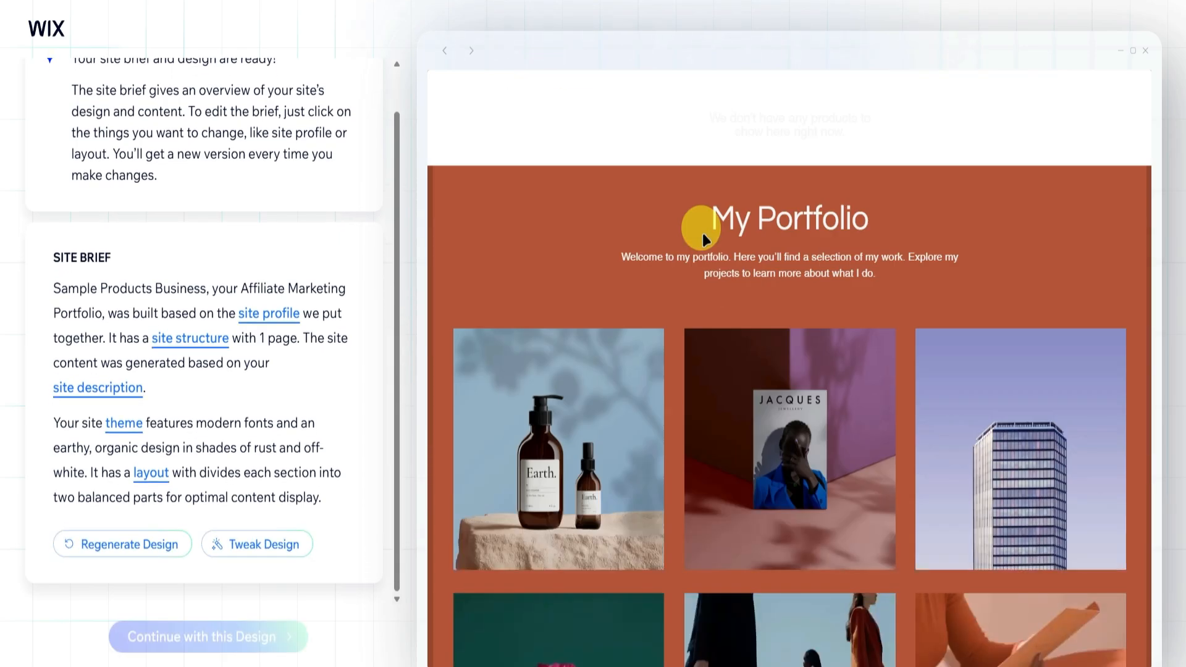
{"action": "scroll", "coordinate": [698, 229], "scroll_direction": "up", "scroll_amount": 12}
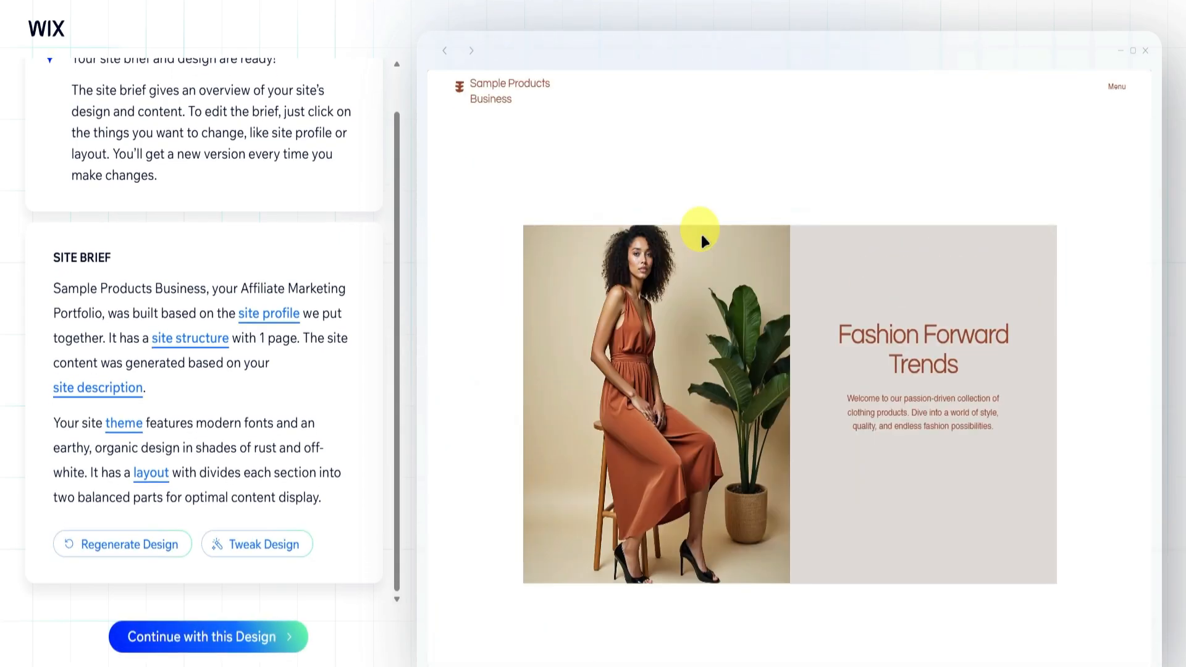
{"action": "scroll", "coordinate": [699, 232], "scroll_direction": "down", "scroll_amount": 5}
{"action": "scroll", "coordinate": [695, 243], "scroll_direction": "up", "scroll_amount": 5}
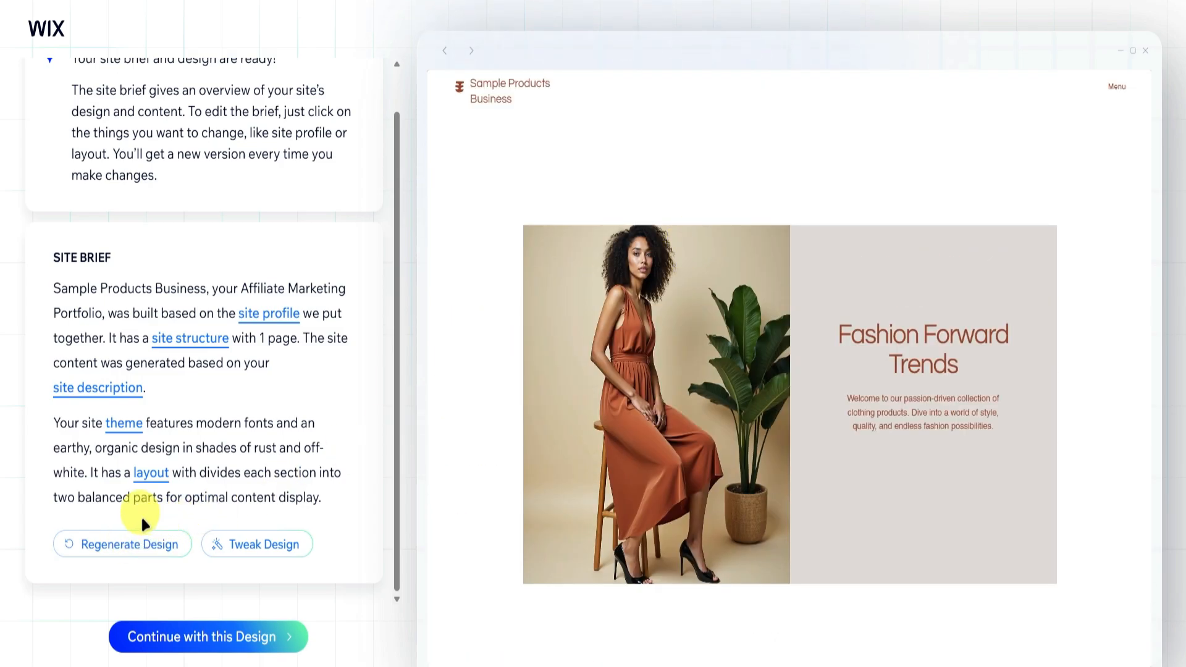
Tweak the generated design and look through the preview of the new version.
{"action": "left_click", "coordinate": [245, 542]}
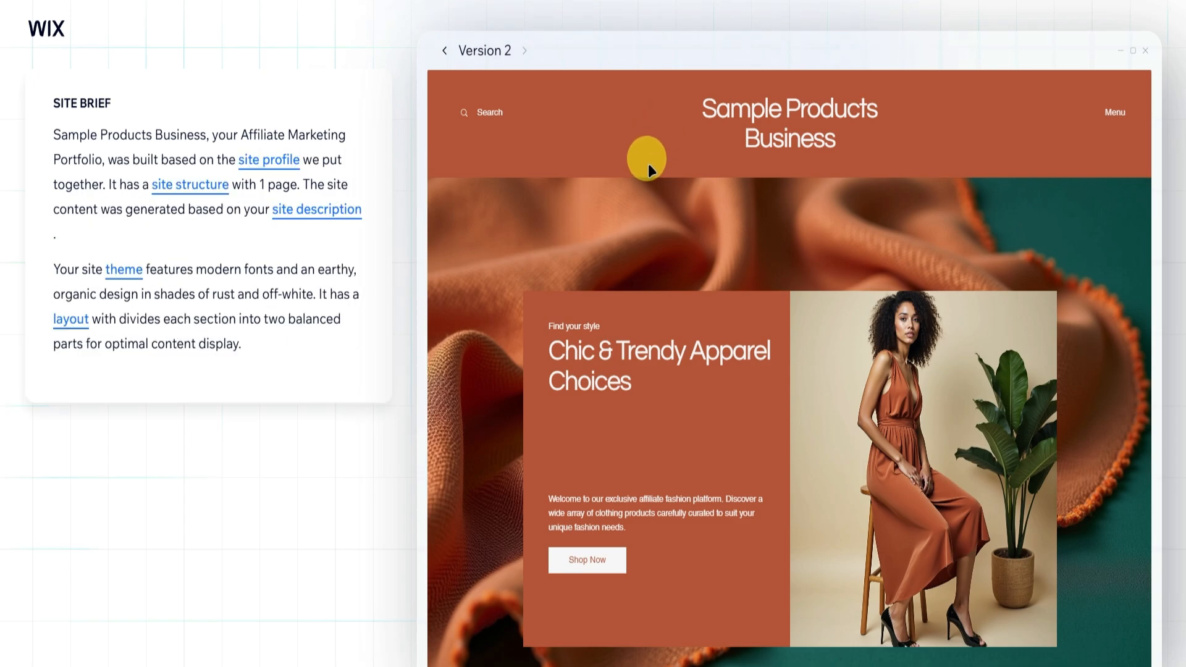
{"action": "scroll", "coordinate": [648, 168], "scroll_direction": "down", "scroll_amount": 15}
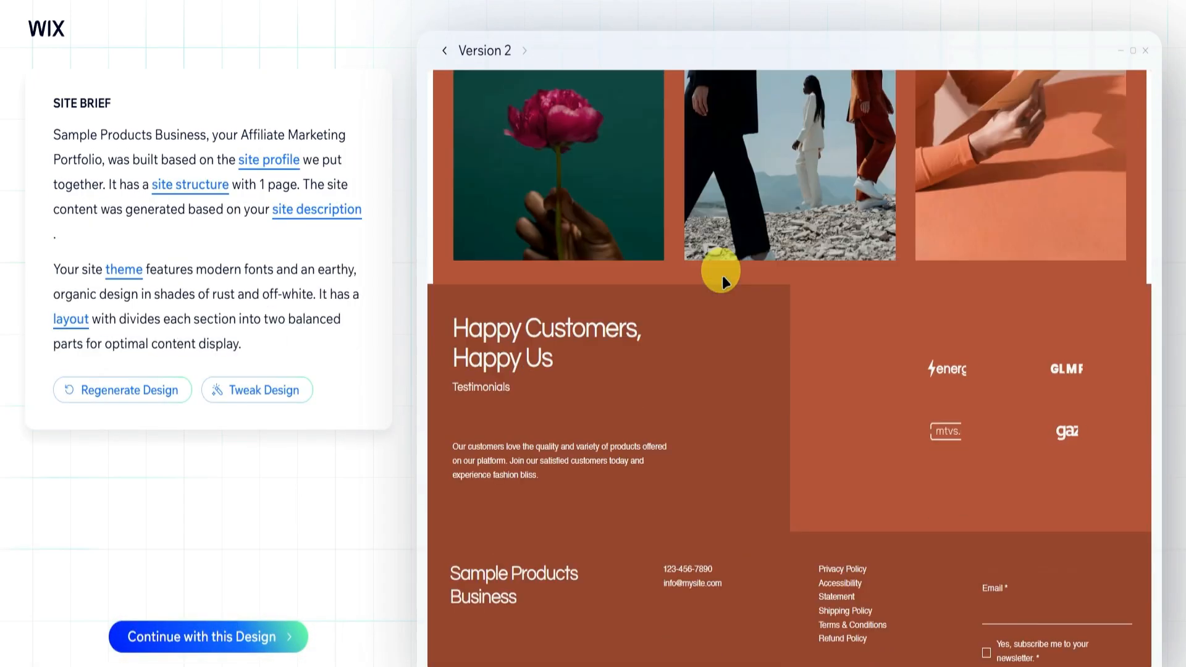
{"action": "scroll", "coordinate": [723, 281], "scroll_direction": "down", "scroll_amount": 3}
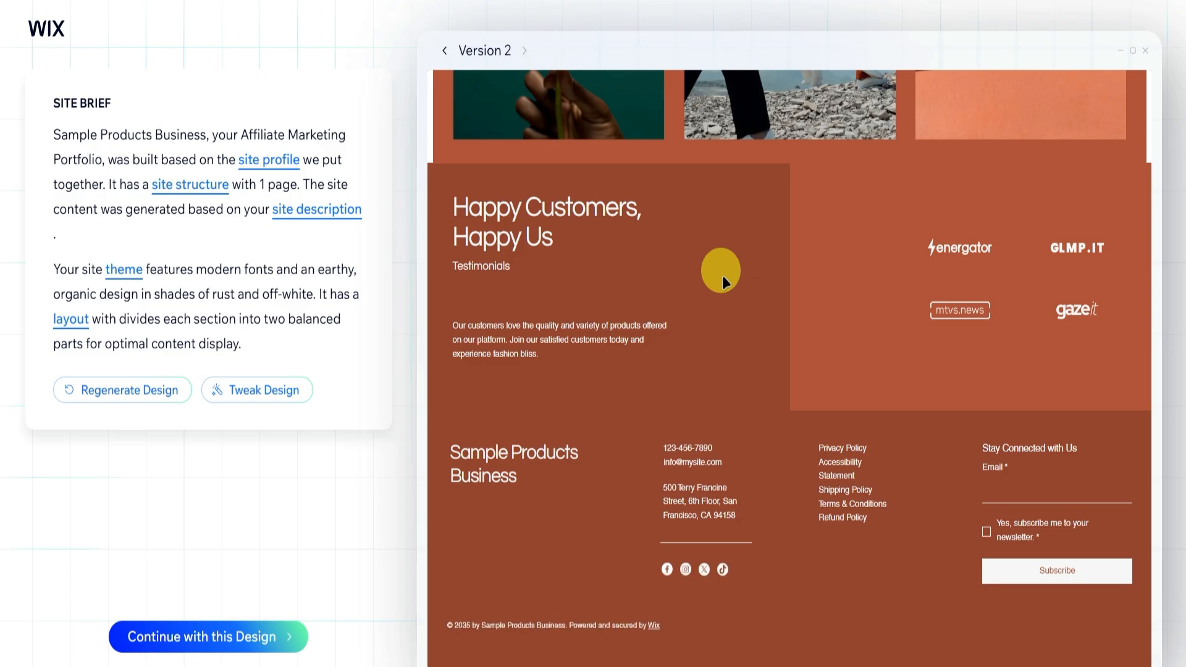
{"action": "scroll", "coordinate": [723, 281], "scroll_direction": "up", "scroll_amount": 20}
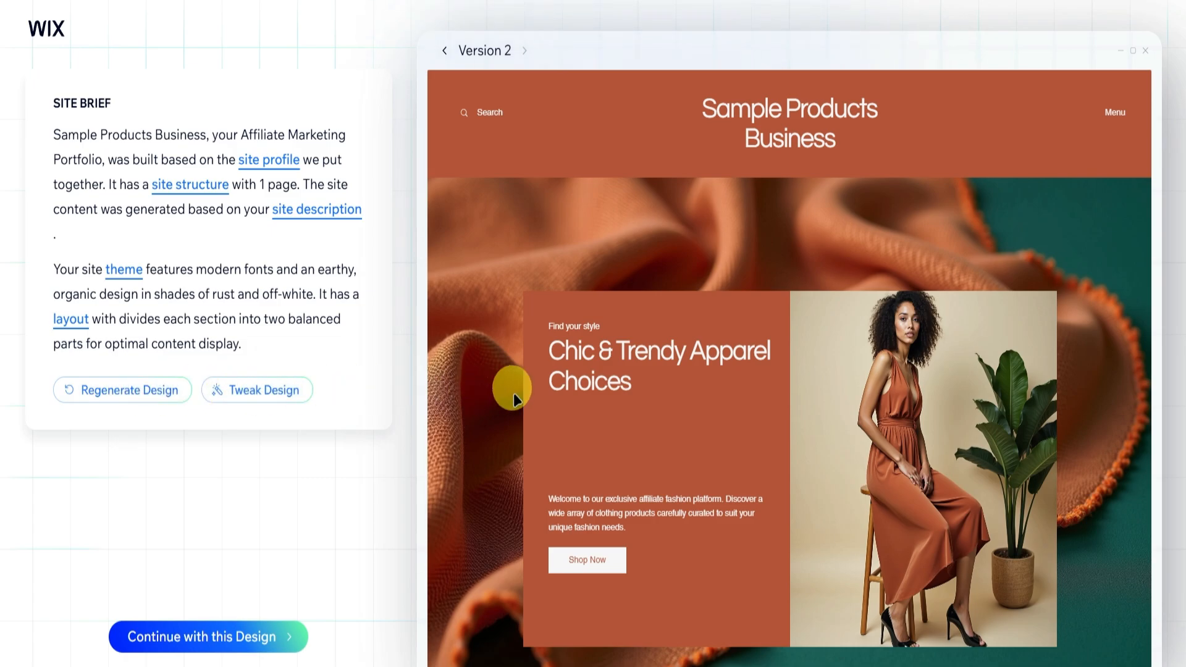
{"action": "scroll", "coordinate": [511, 388], "scroll_direction": "down", "scroll_amount": 5}
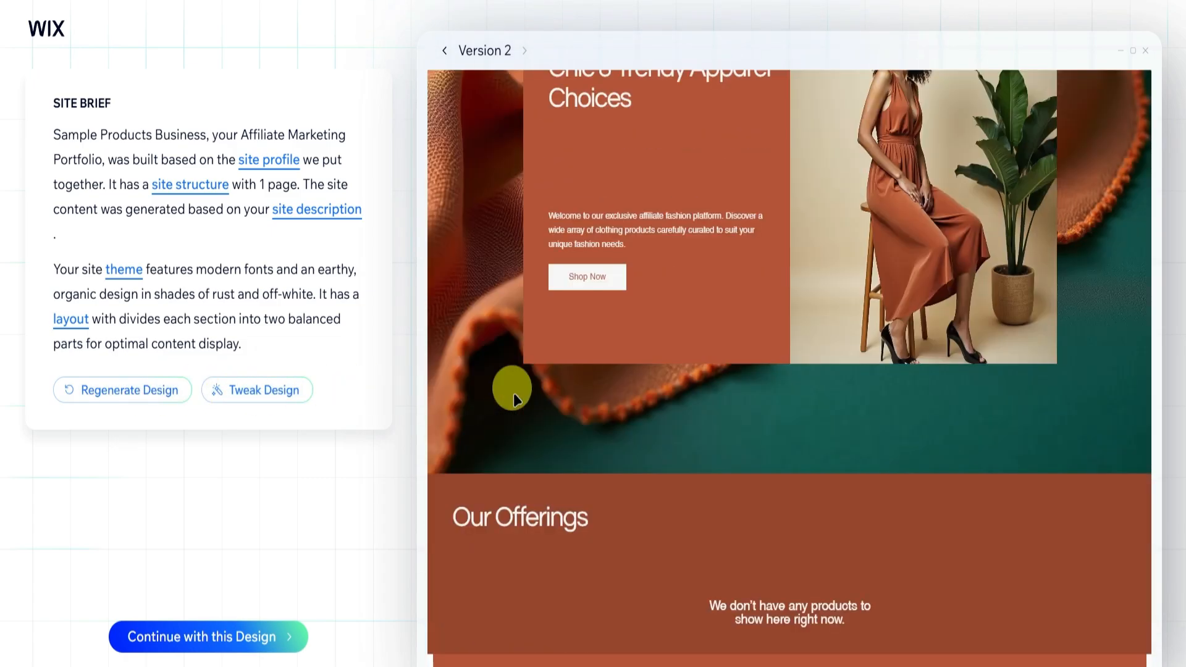
Accept version 2 of the design and continue to the site editor without connecting a domain.
{"action": "left_click", "coordinate": [237, 638]}
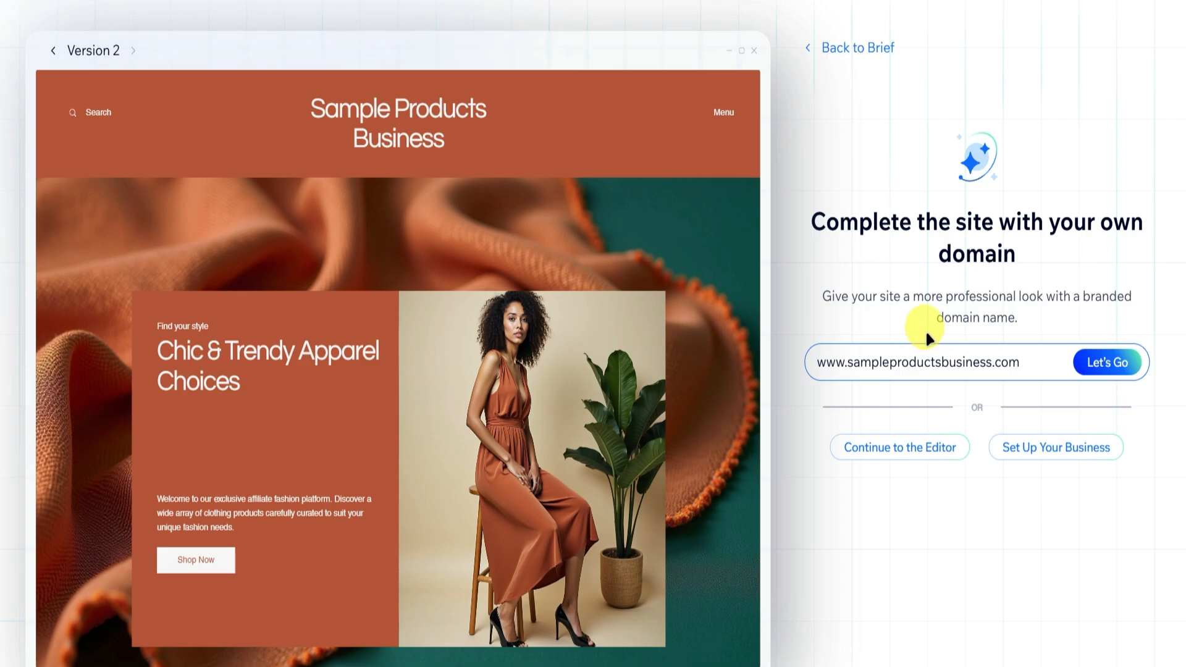
{"action": "left_click", "coordinate": [891, 449]}
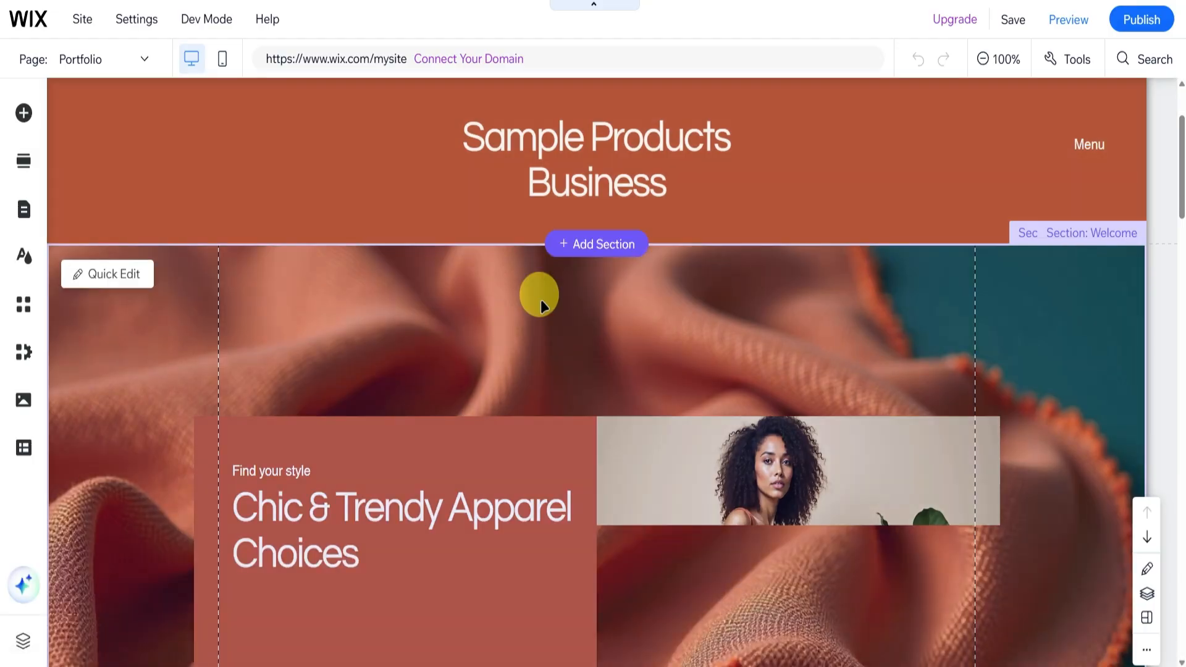
{"action": "scroll", "coordinate": [540, 294], "scroll_direction": "down", "scroll_amount": 6}
{"action": "scroll", "coordinate": [539, 294], "scroll_direction": "up", "scroll_amount": 6}
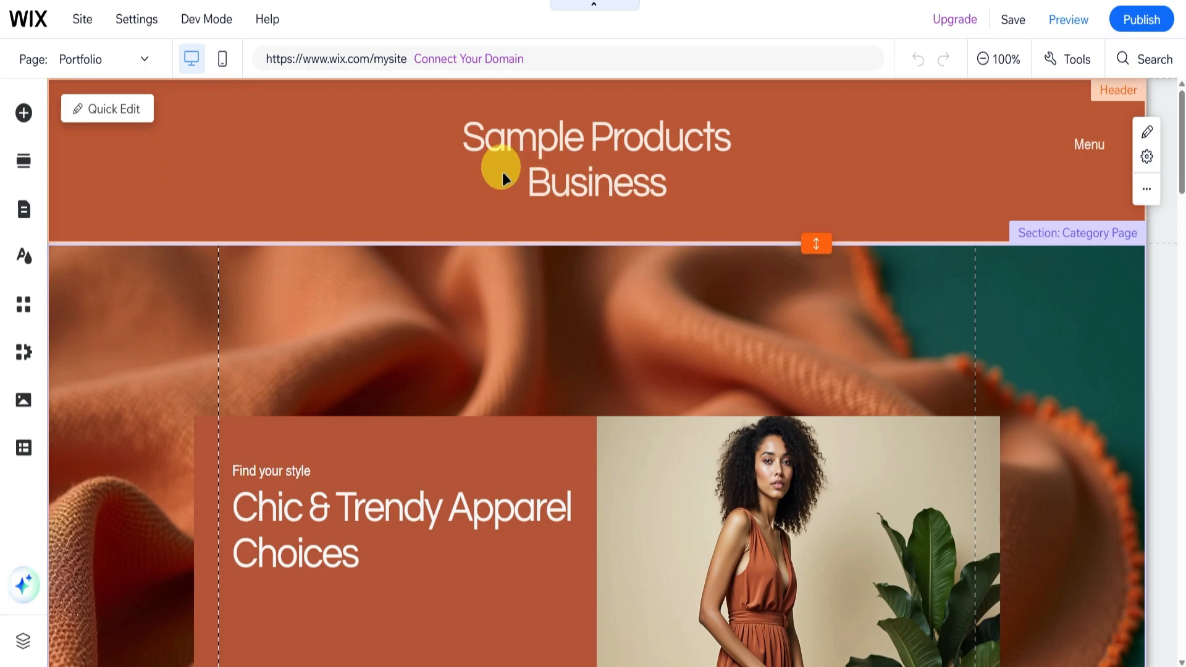
Browse the button, strip, image and text elements that can be added to the page.
{"action": "left_click", "coordinate": [22, 114]}
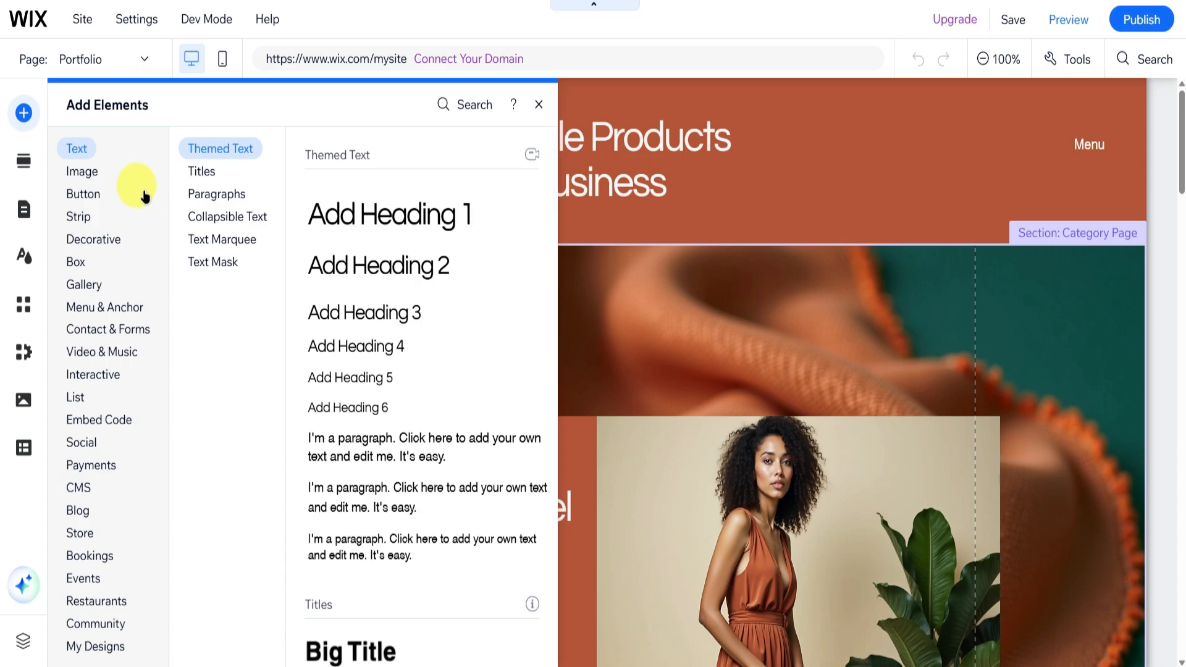
{"action": "left_click", "coordinate": [86, 193]}
{"action": "left_click", "coordinate": [98, 218]}
{"action": "left_click", "coordinate": [87, 176]}
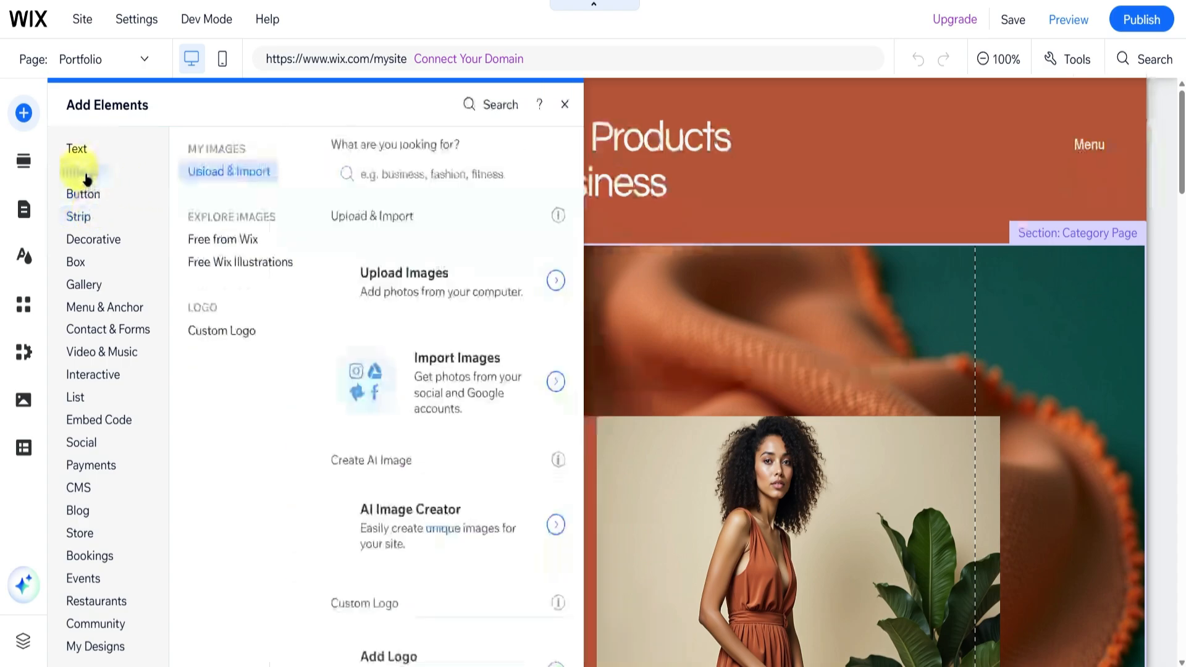
{"action": "left_click", "coordinate": [77, 149]}
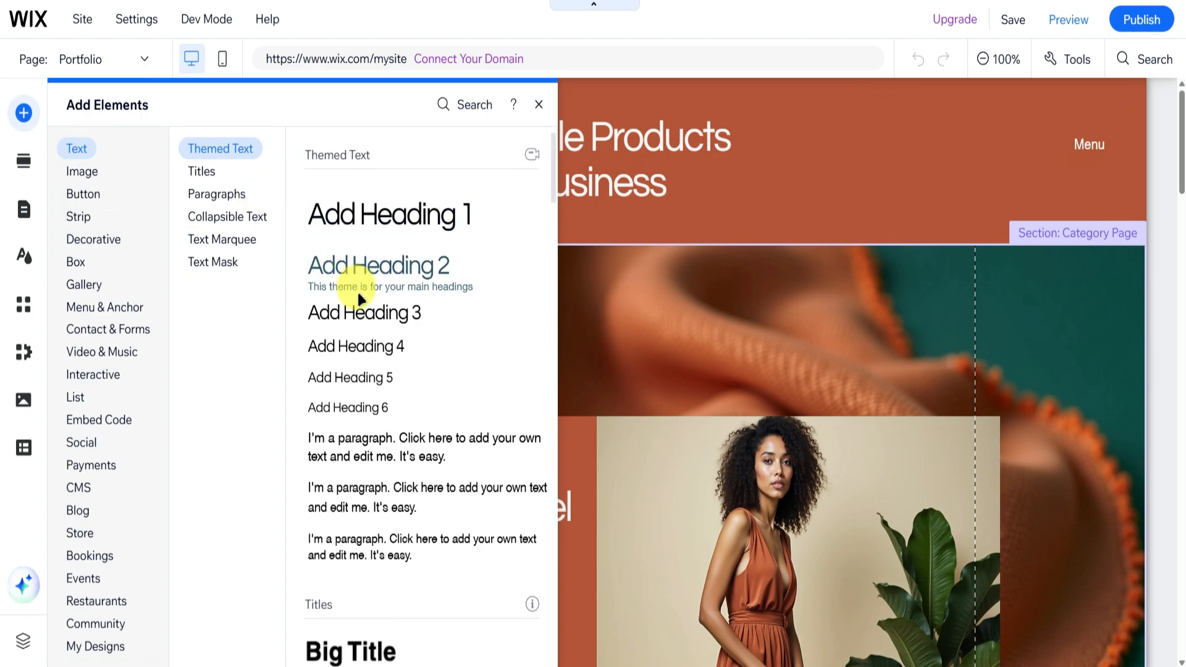
{"action": "scroll", "coordinate": [358, 298], "scroll_direction": "down", "scroll_amount": 15}
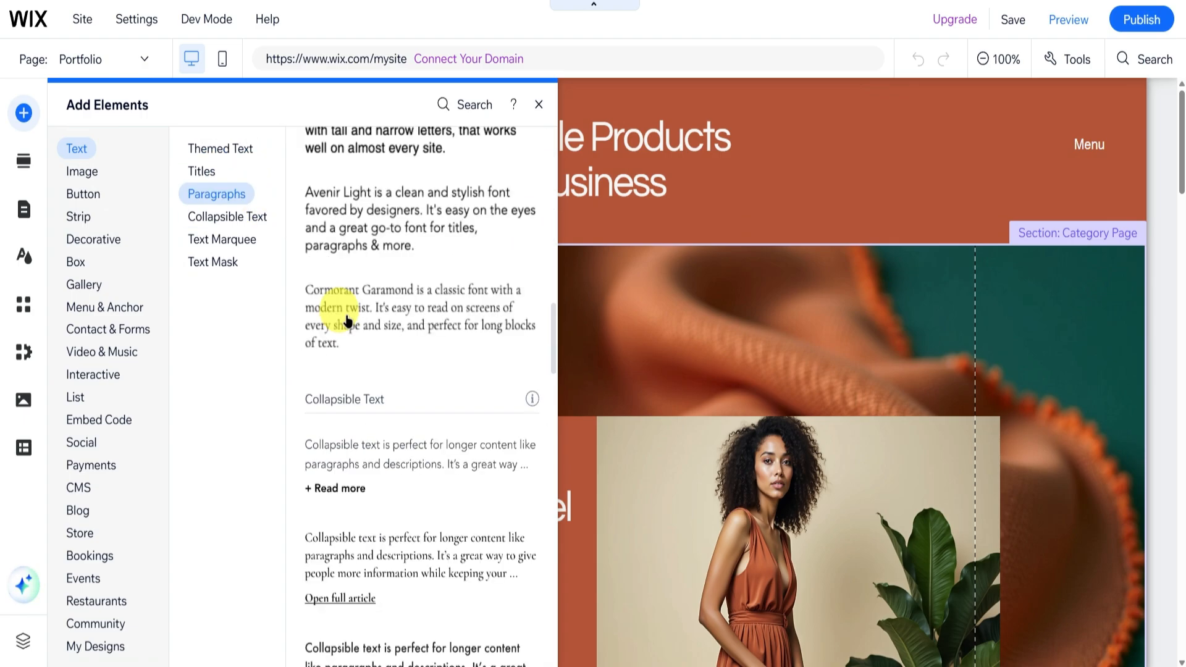
{"action": "scroll", "coordinate": [347, 320], "scroll_direction": "down", "scroll_amount": 5}
Examine the Welcome section designs on offer and the places on the page where a section can be inserted.
{"action": "left_click", "coordinate": [23, 160]}
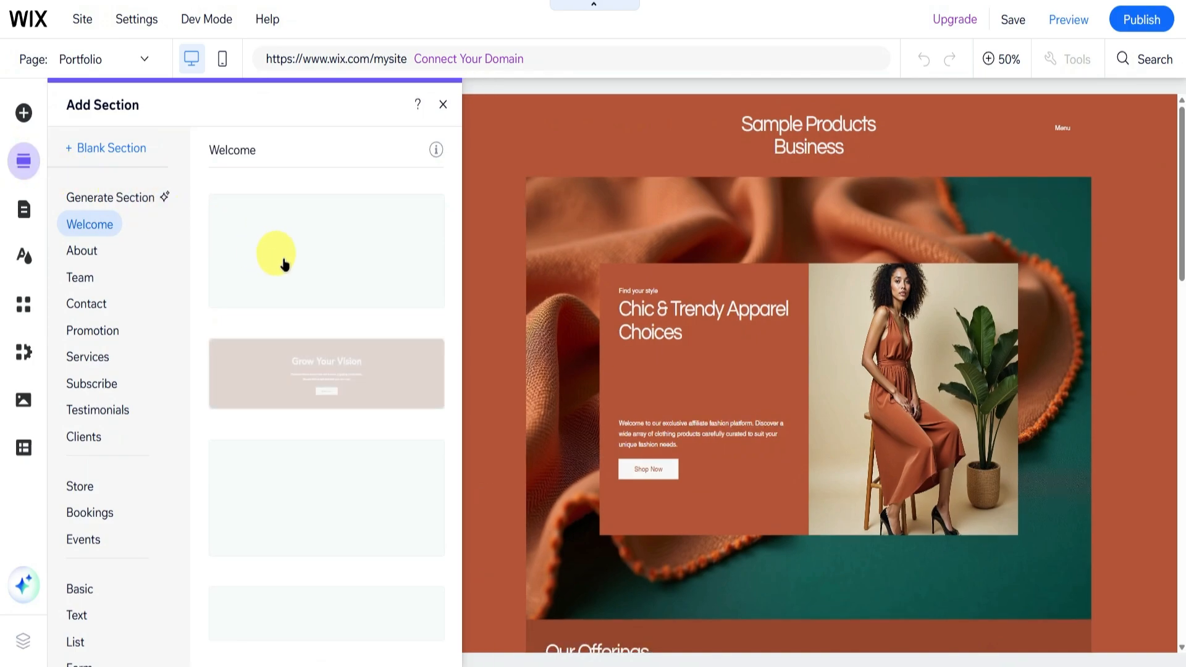
{"action": "scroll", "coordinate": [747, 385], "scroll_direction": "down", "scroll_amount": 5}
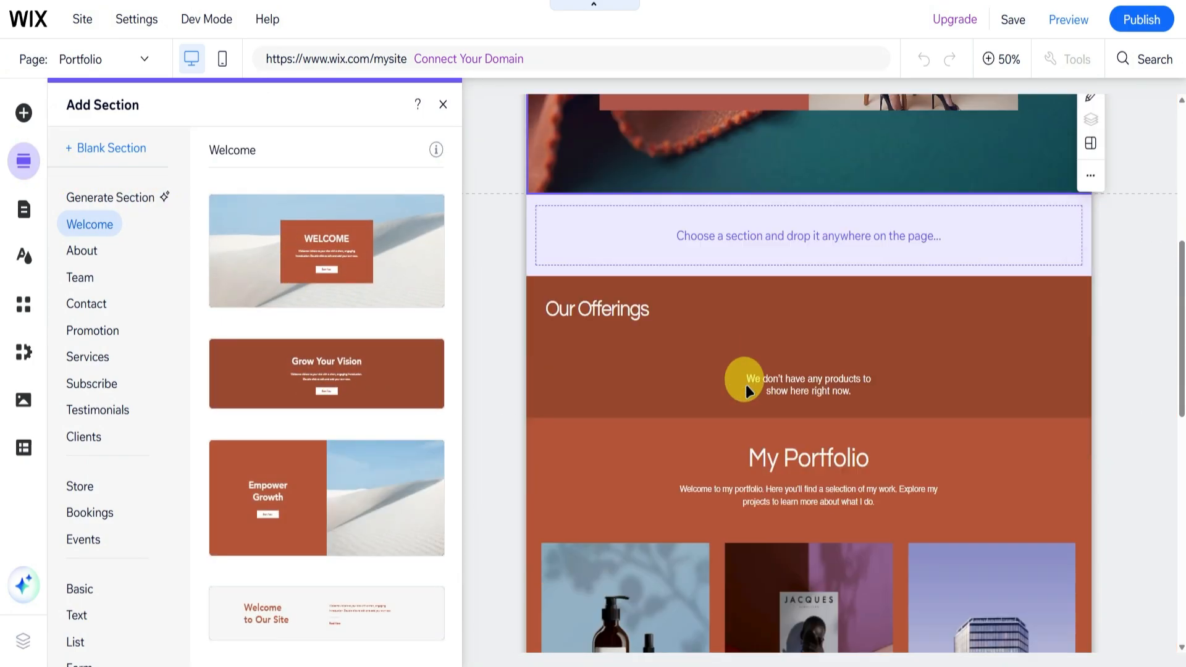
{"action": "scroll", "coordinate": [746, 384], "scroll_direction": "down", "scroll_amount": 10}
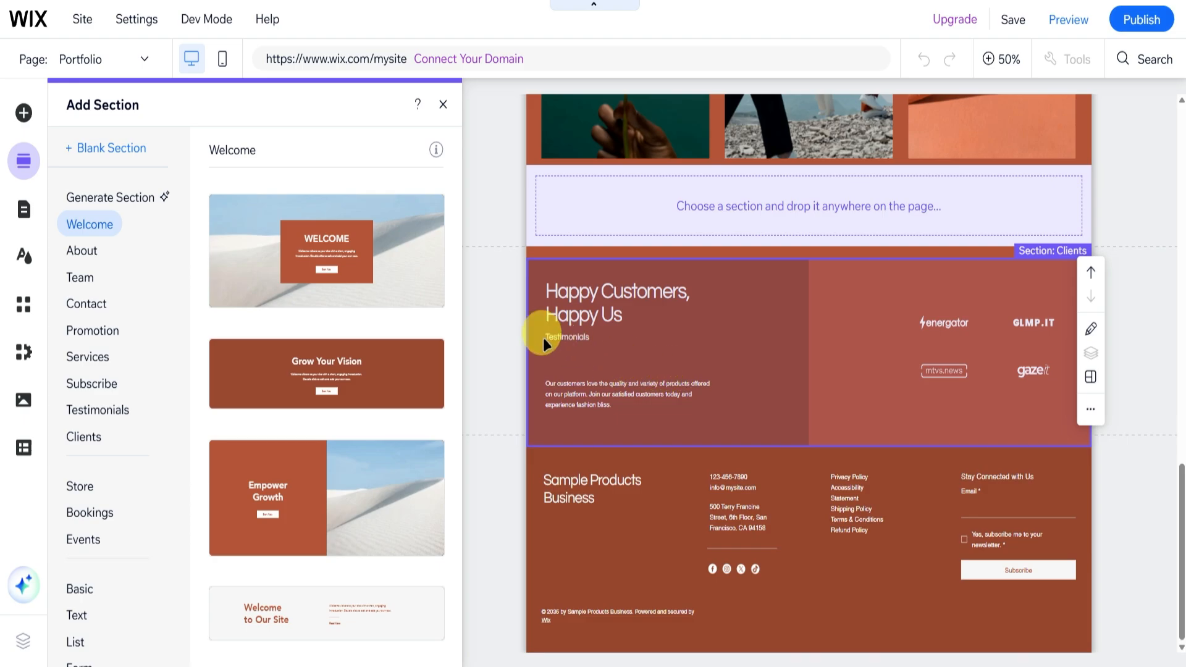
Browse the About, Team and Contact section designs that can be added to the page.
{"action": "left_click", "coordinate": [105, 253]}
{"action": "left_click", "coordinate": [79, 281]}
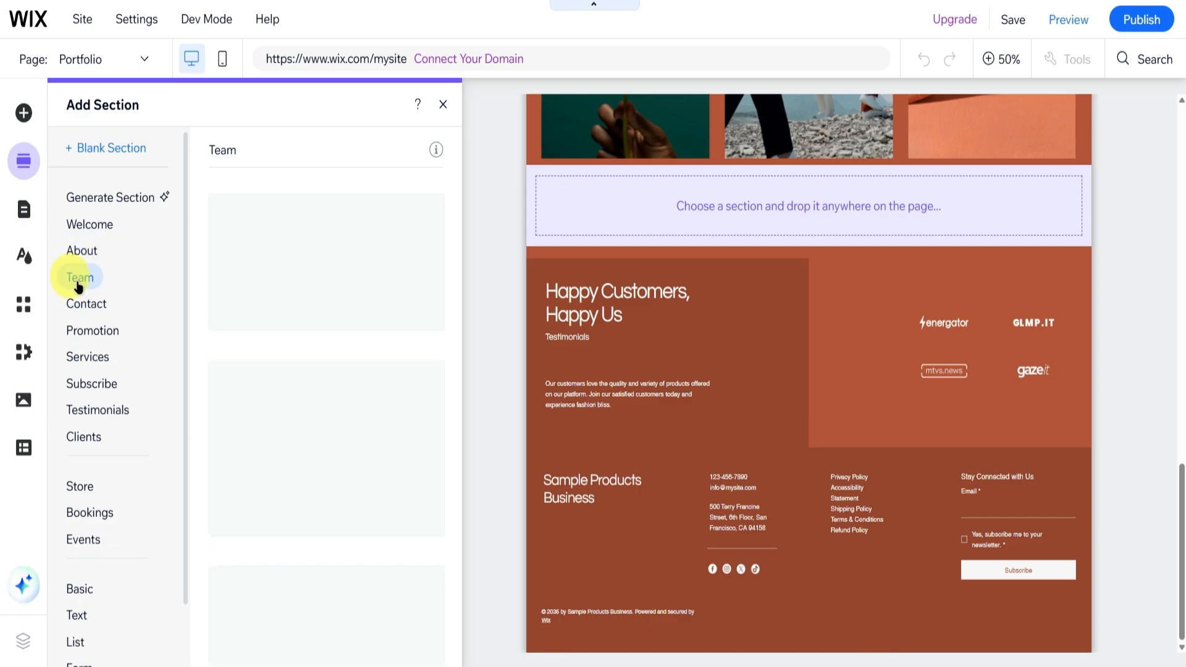
{"action": "left_click", "coordinate": [85, 302]}
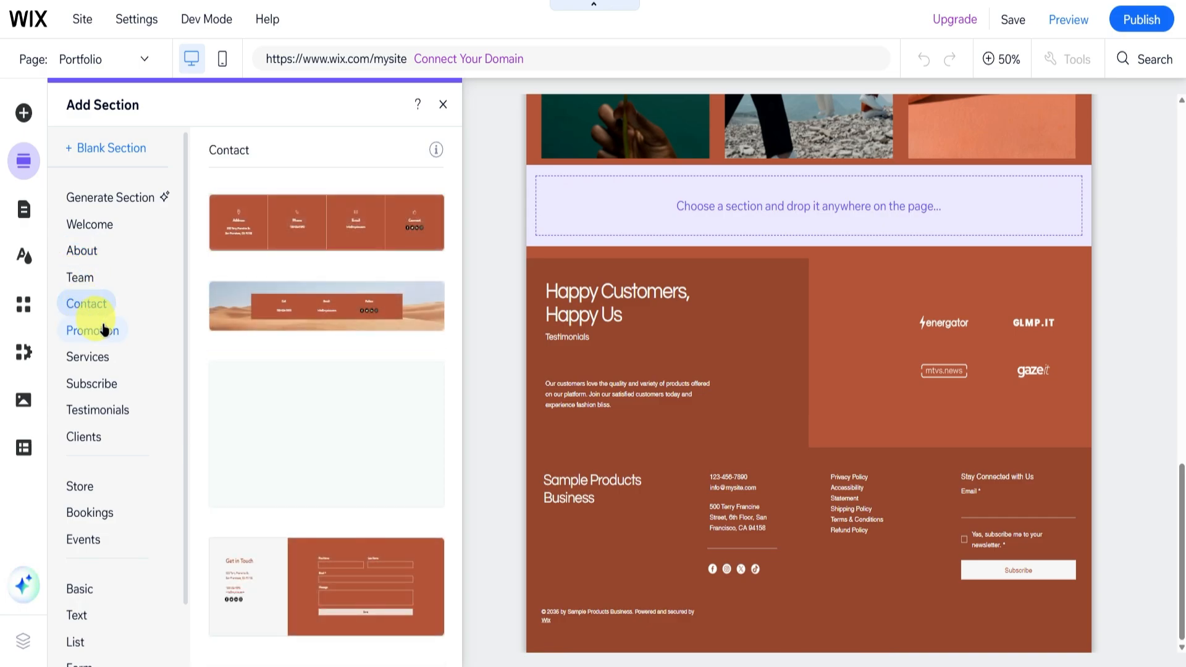
{"action": "scroll", "coordinate": [102, 321], "scroll_direction": "down", "scroll_amount": 1}
Look over the site's portfolio pages and the site design customization options.
{"action": "left_click", "coordinate": [25, 213]}
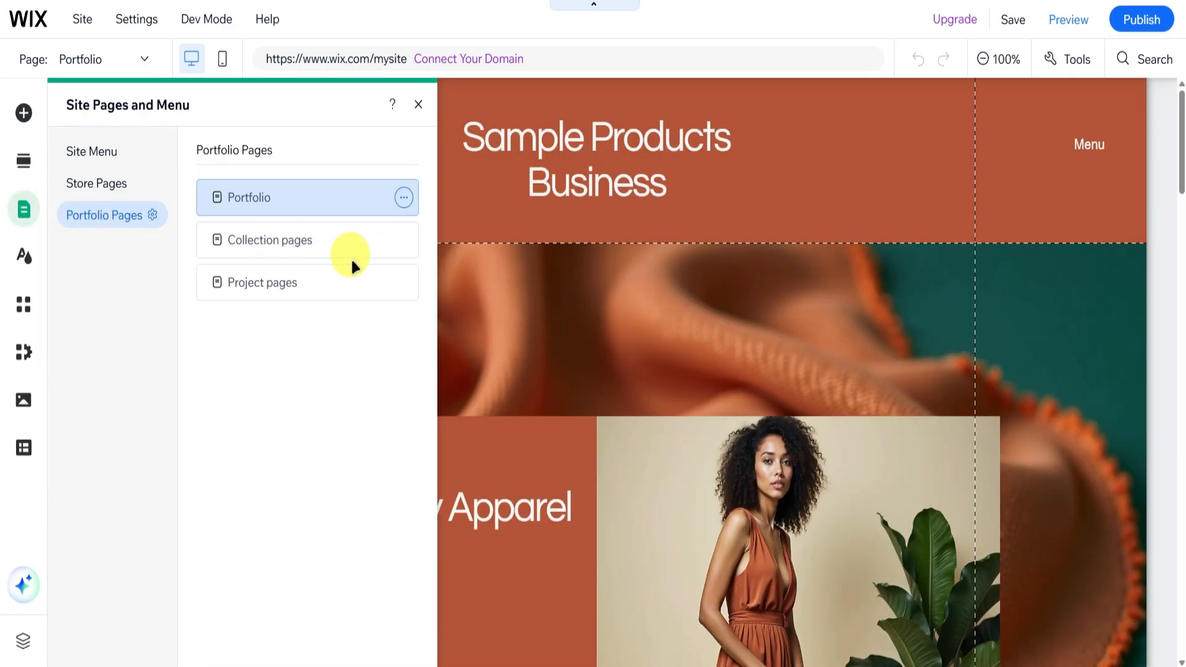
{"action": "left_click", "coordinate": [404, 197]}
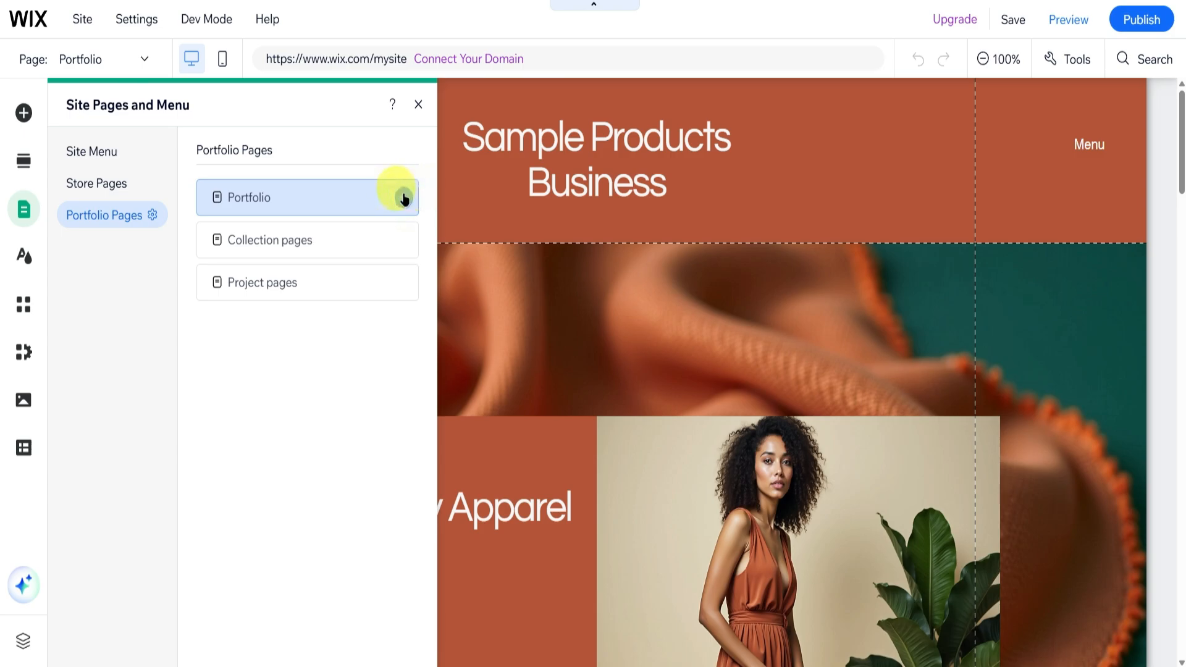
{"action": "left_click", "coordinate": [24, 256]}
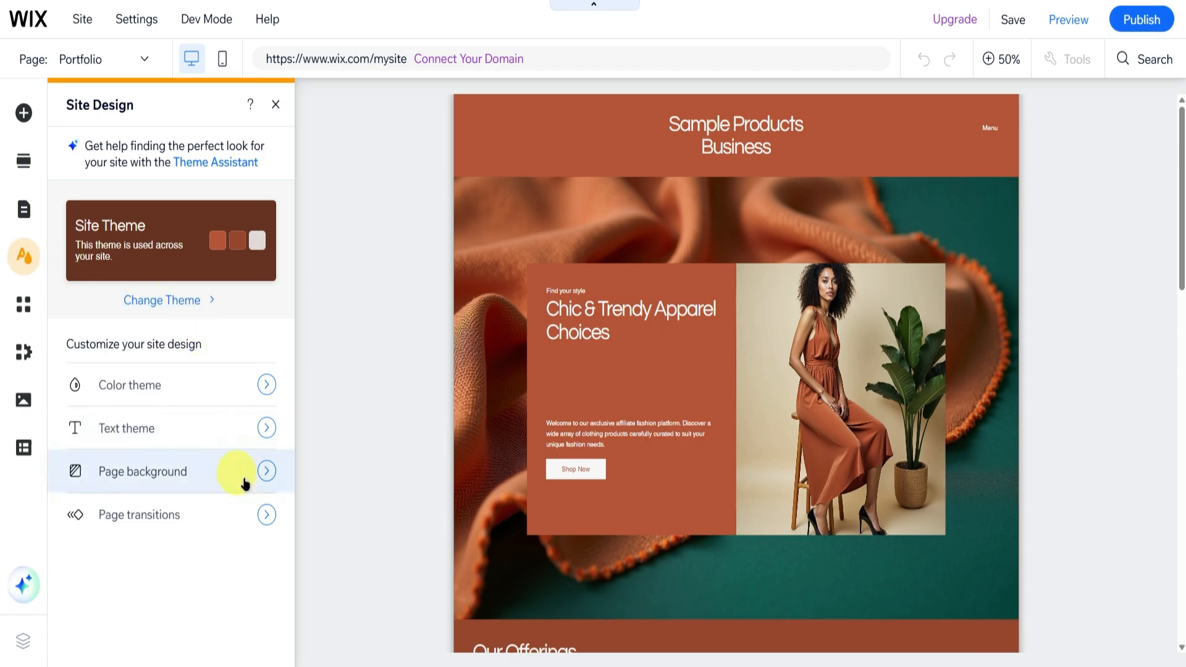
Examine the Wix App Market and the Wix Stores setup tasks, management options and recommended tools.
{"action": "left_click", "coordinate": [25, 307]}
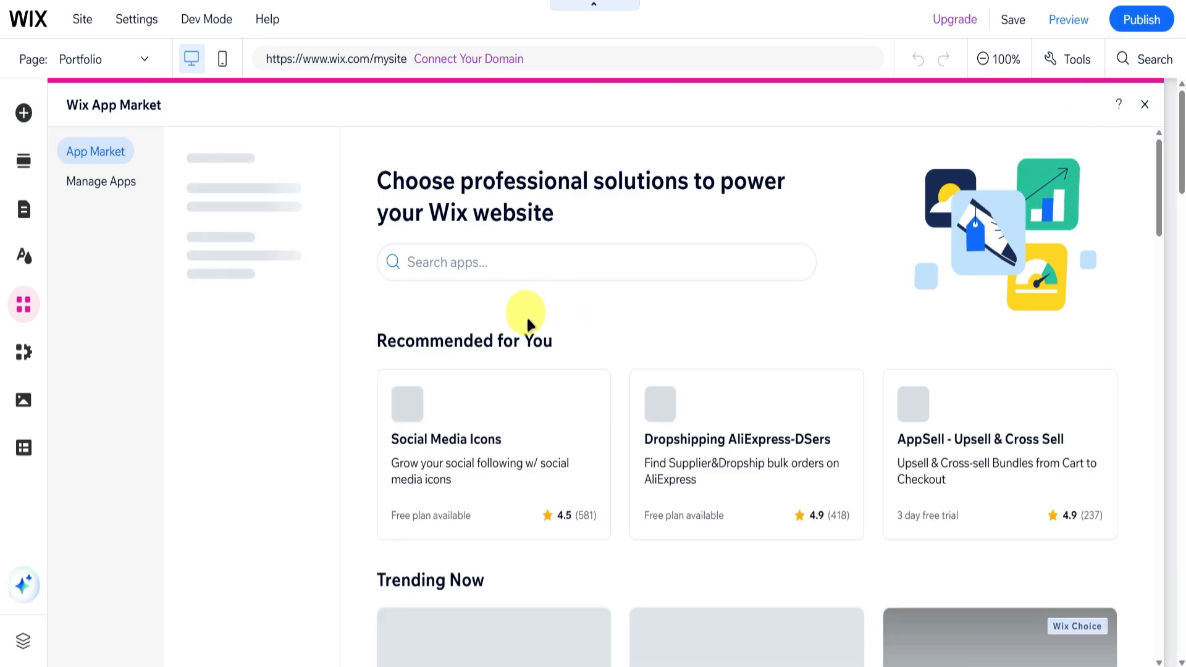
{"action": "left_click", "coordinate": [27, 360]}
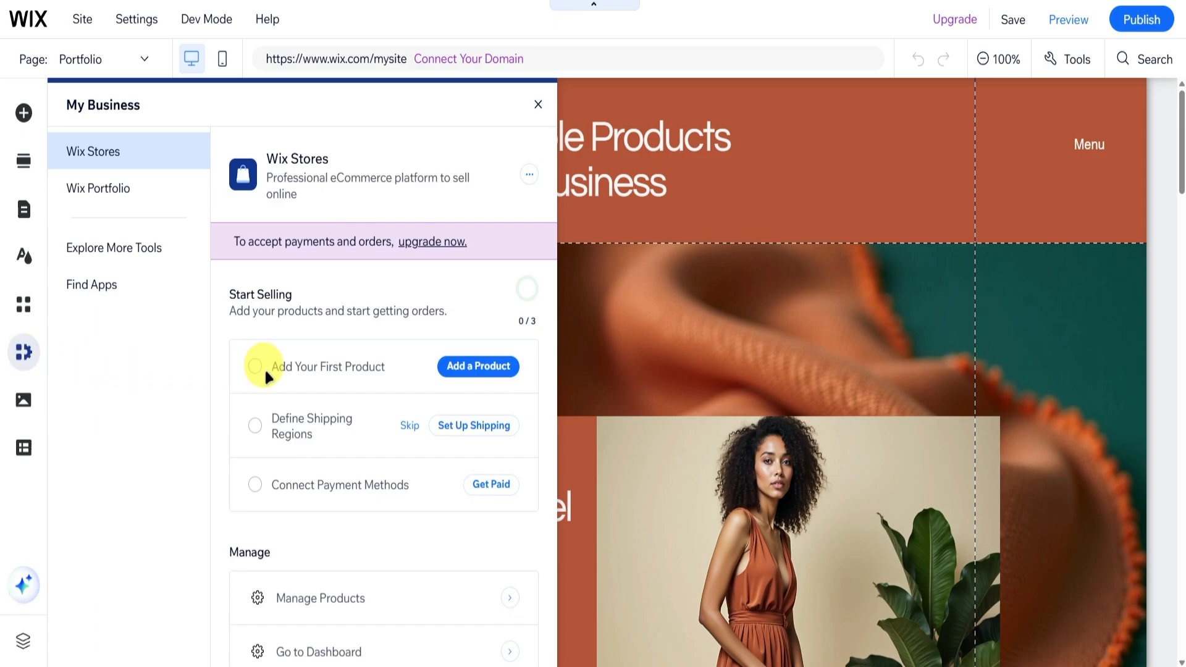
{"action": "scroll", "coordinate": [309, 370], "scroll_direction": "down", "scroll_amount": 5}
{"action": "scroll", "coordinate": [308, 370], "scroll_direction": "up", "scroll_amount": 5}
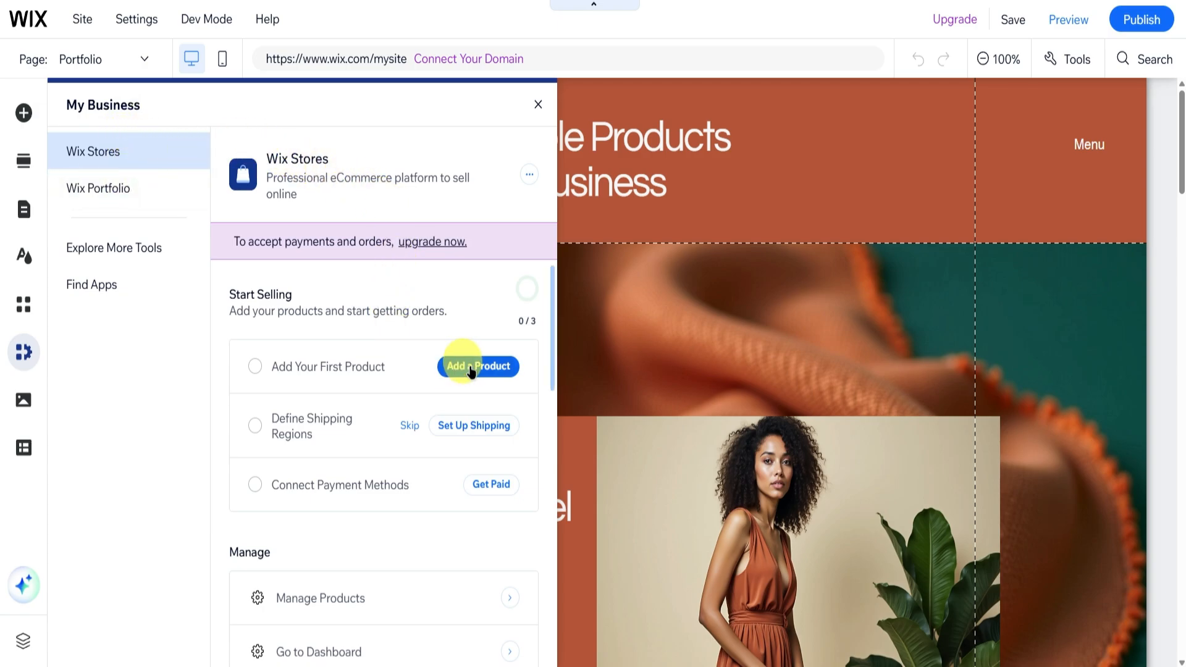
{"action": "scroll", "coordinate": [278, 370], "scroll_direction": "down", "scroll_amount": 8}
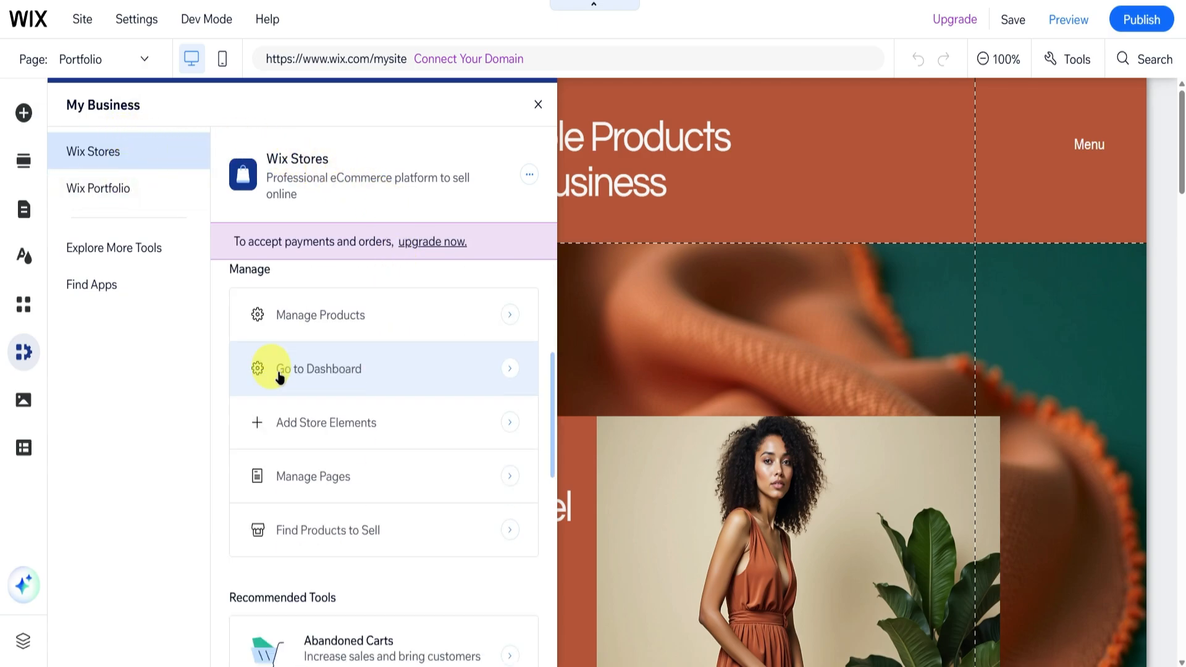
Browse the media library's creation tools, free images and videos, and look at the CMS introduction.
{"action": "left_click", "coordinate": [25, 400]}
{"action": "scroll", "coordinate": [241, 370], "scroll_direction": "down", "scroll_amount": 10}
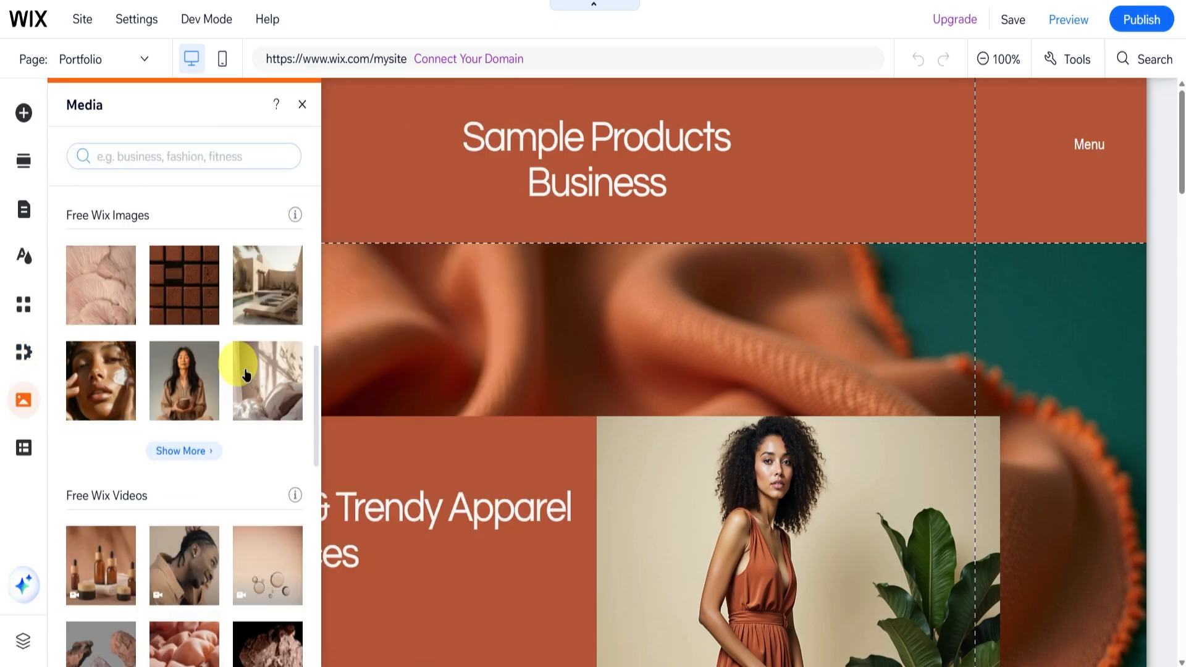
{"action": "scroll", "coordinate": [245, 373], "scroll_direction": "down", "scroll_amount": 5}
{"action": "scroll", "coordinate": [244, 374], "scroll_direction": "up", "scroll_amount": 11}
{"action": "scroll", "coordinate": [240, 373], "scroll_direction": "up", "scroll_amount": 5}
{"action": "scroll", "coordinate": [231, 370], "scroll_direction": "down", "scroll_amount": 6}
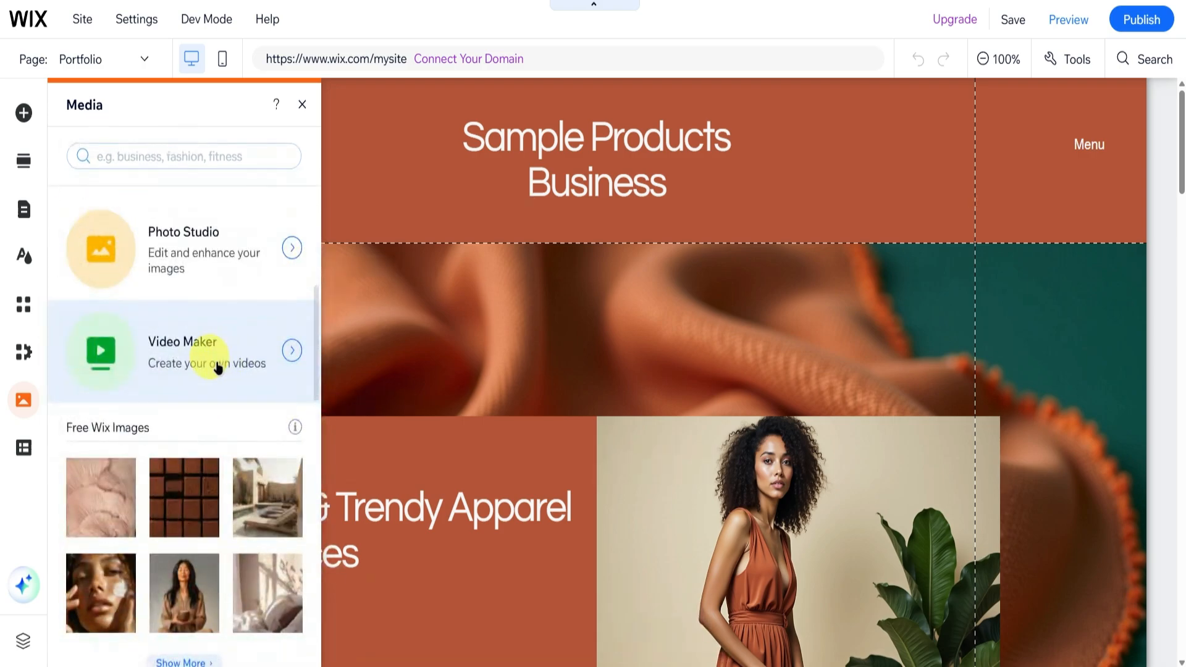
{"action": "scroll", "coordinate": [217, 358], "scroll_direction": "down", "scroll_amount": 5}
{"action": "left_click", "coordinate": [22, 449]}
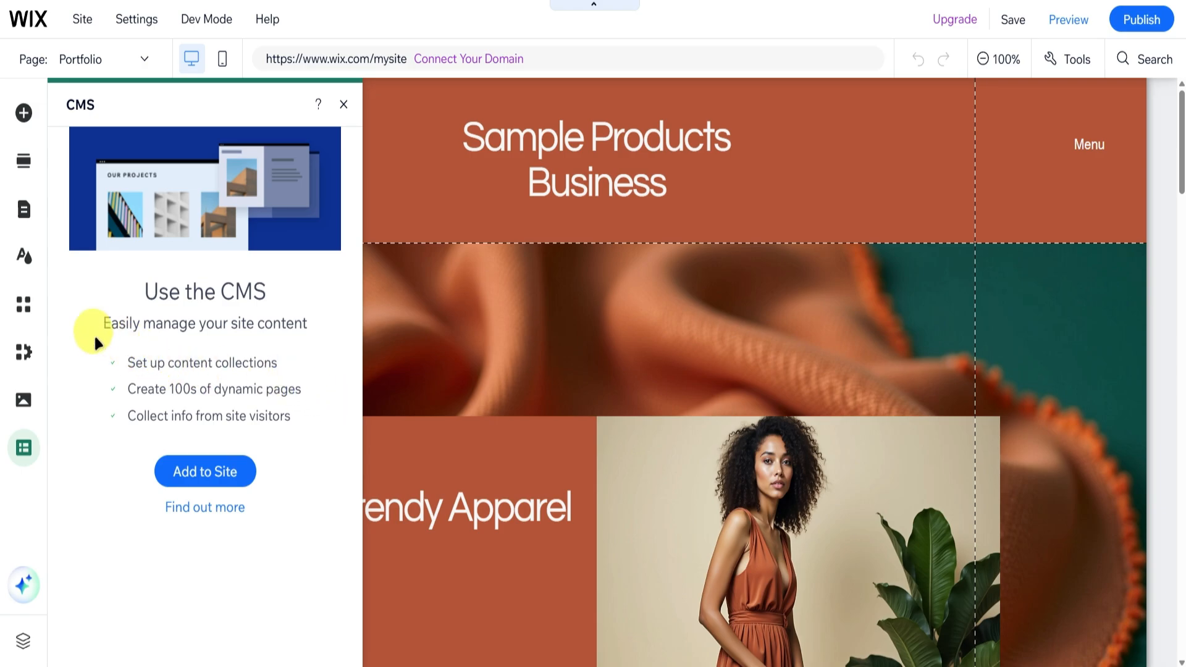
Insert a blank section directly below the header of the Portfolio page.
{"action": "left_click", "coordinate": [530, 156]}
{"action": "scroll", "coordinate": [527, 351], "scroll_direction": "down", "scroll_amount": 10}
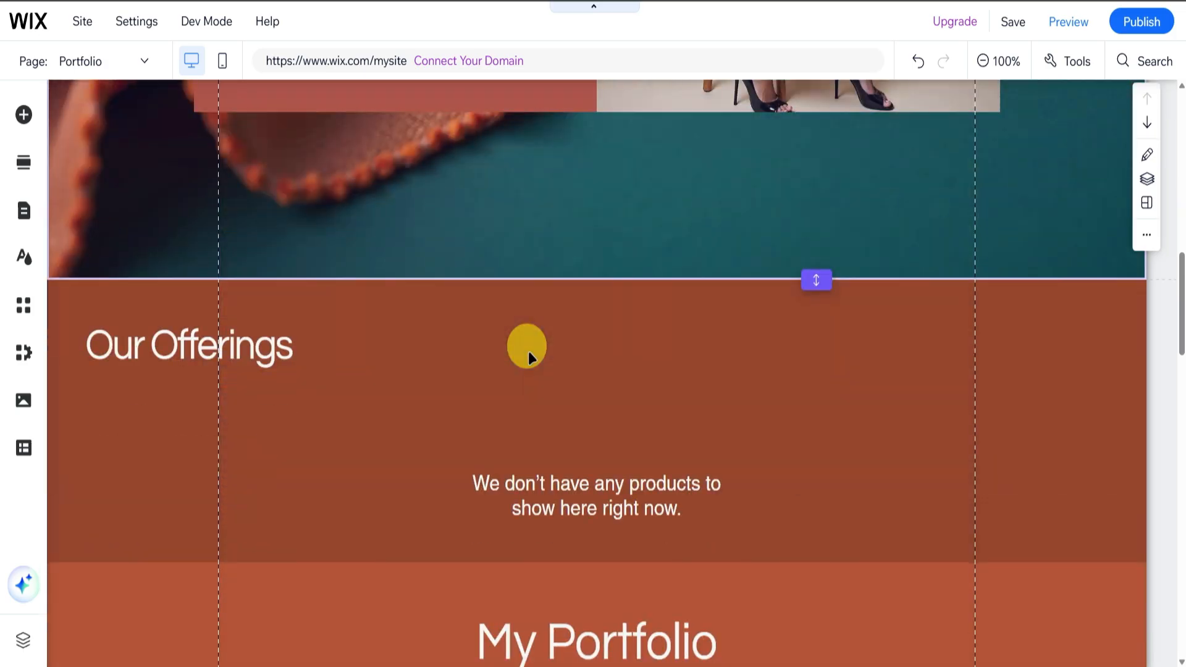
{"action": "scroll", "coordinate": [528, 351], "scroll_direction": "down", "scroll_amount": 15}
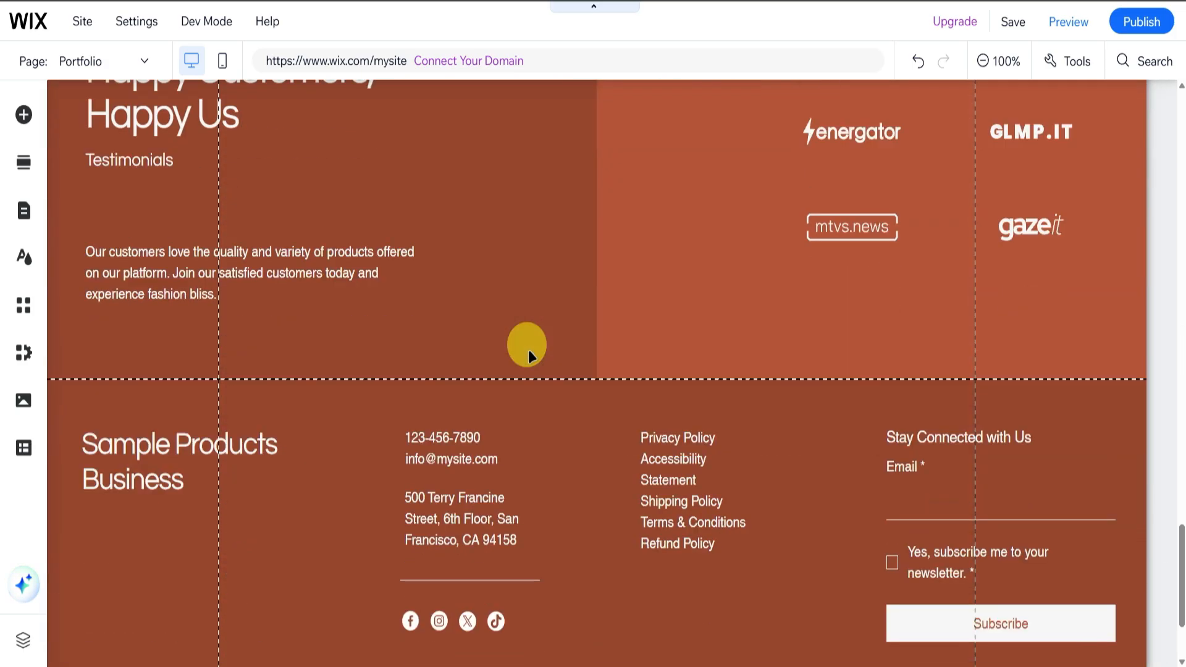
{"action": "scroll", "coordinate": [528, 350], "scroll_direction": "up", "scroll_amount": 5}
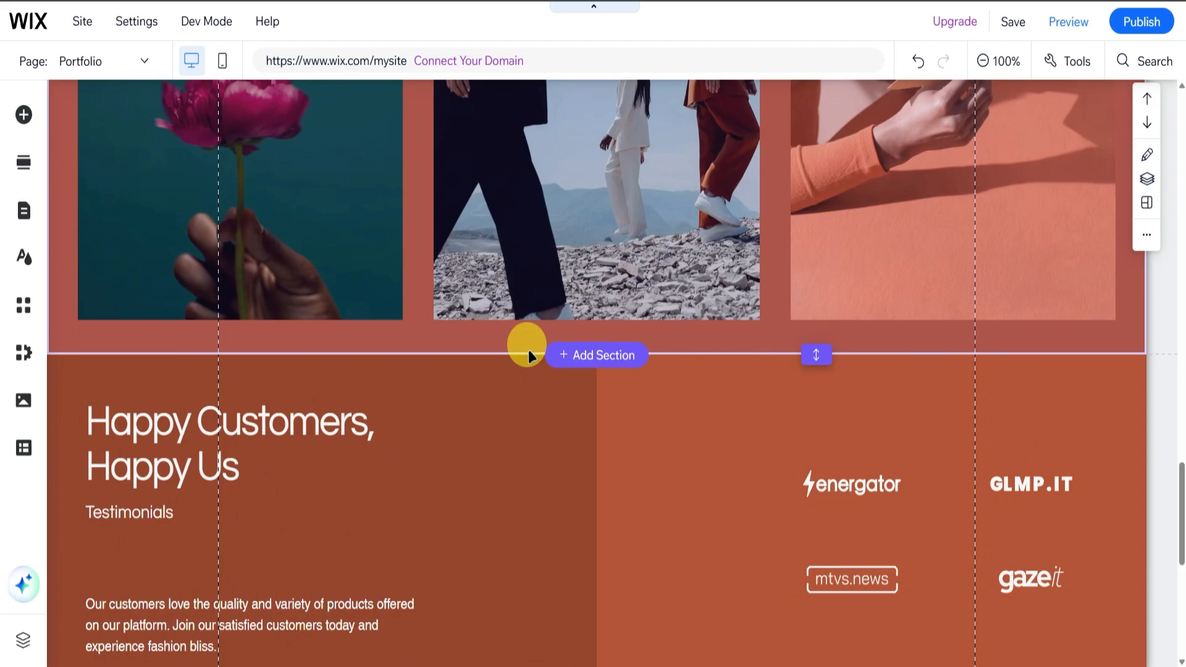
{"action": "left_click", "coordinate": [16, 159]}
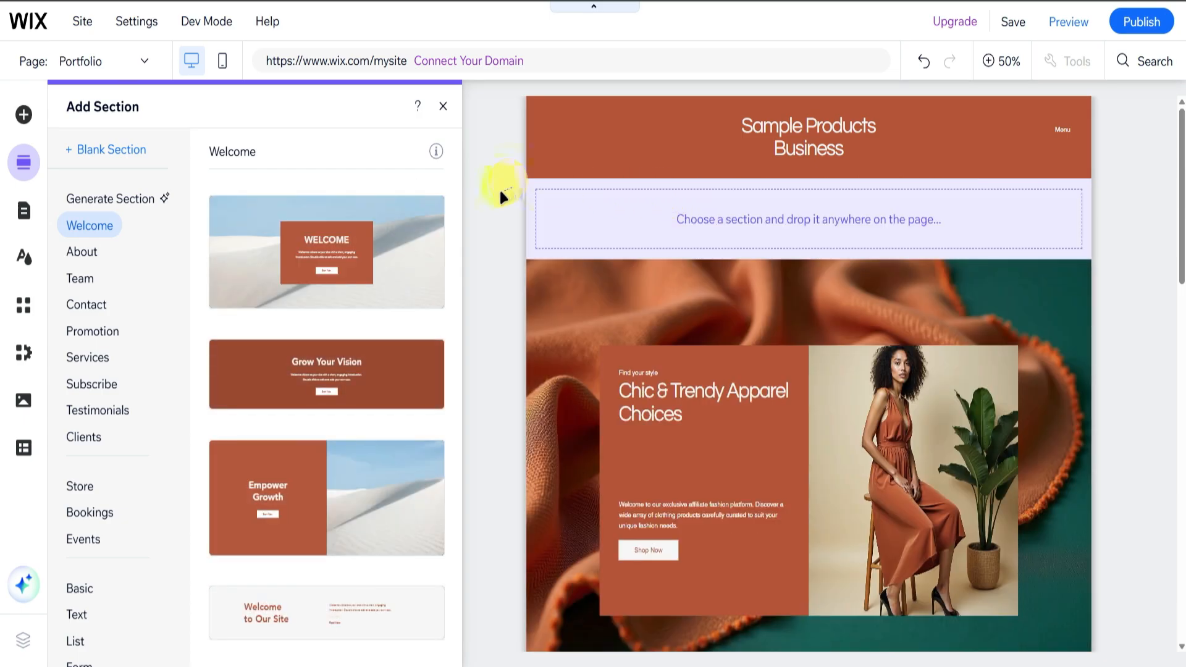
{"action": "left_click", "coordinate": [111, 150]}
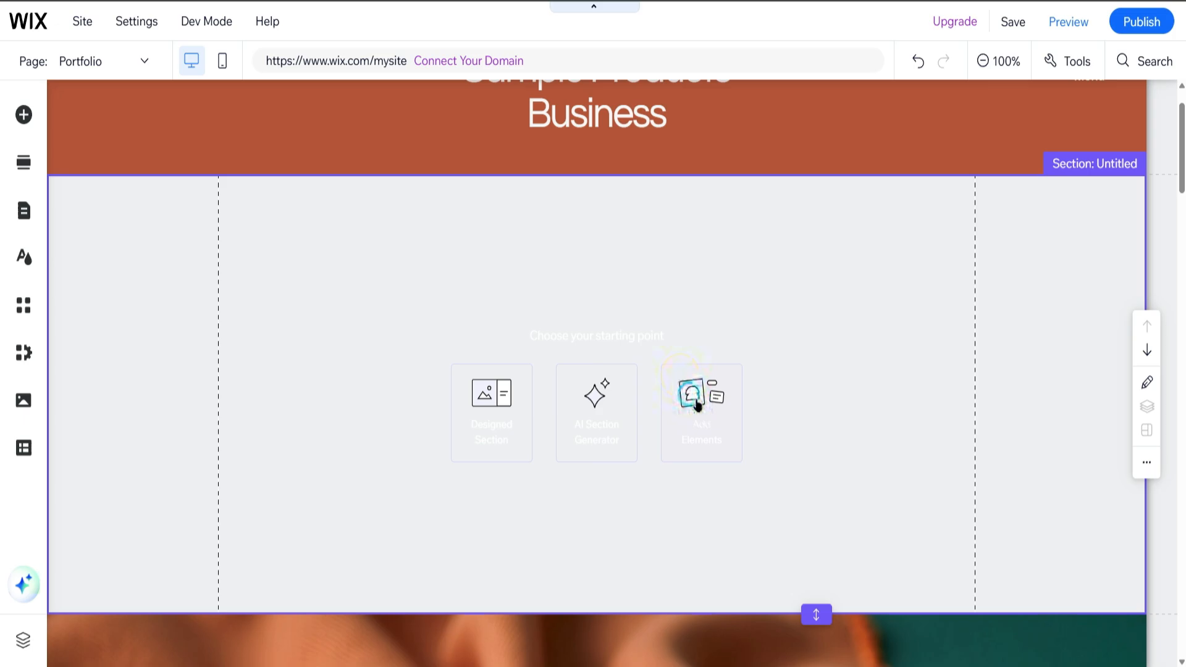
Add the blue henley shirt photo from the site images to the blank section.
{"action": "left_click", "coordinate": [694, 397]}
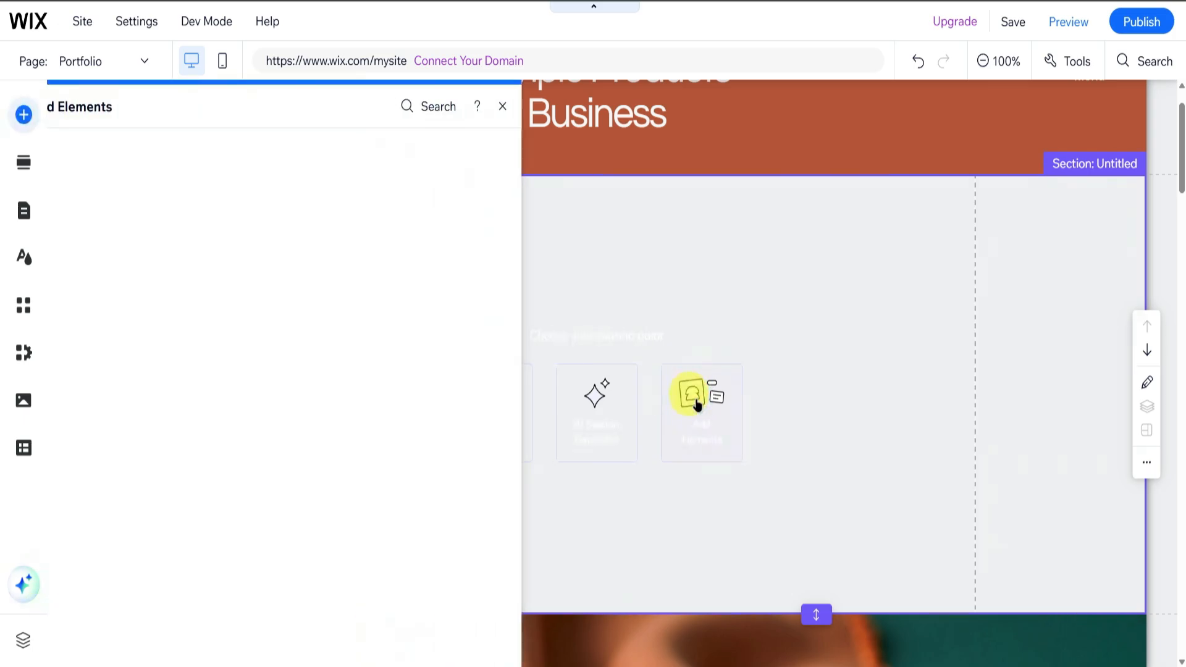
{"action": "left_click", "coordinate": [84, 175]}
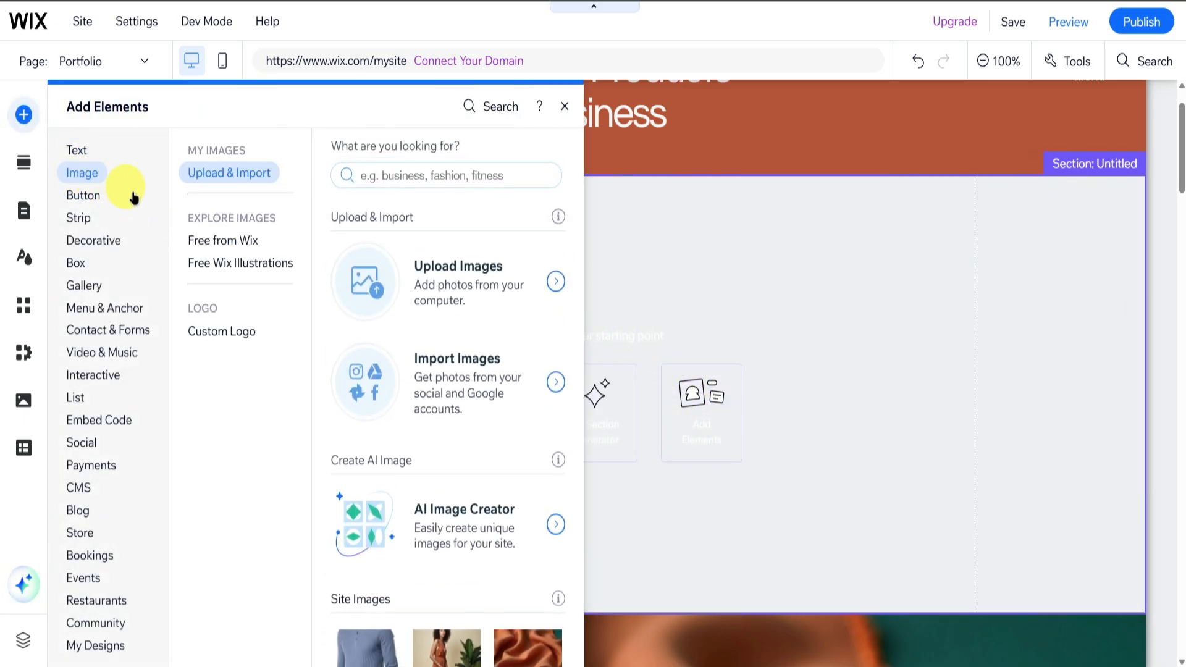
{"action": "scroll", "coordinate": [460, 303], "scroll_direction": "down", "scroll_amount": 4}
{"action": "mouse_move", "coordinate": [364, 446]}
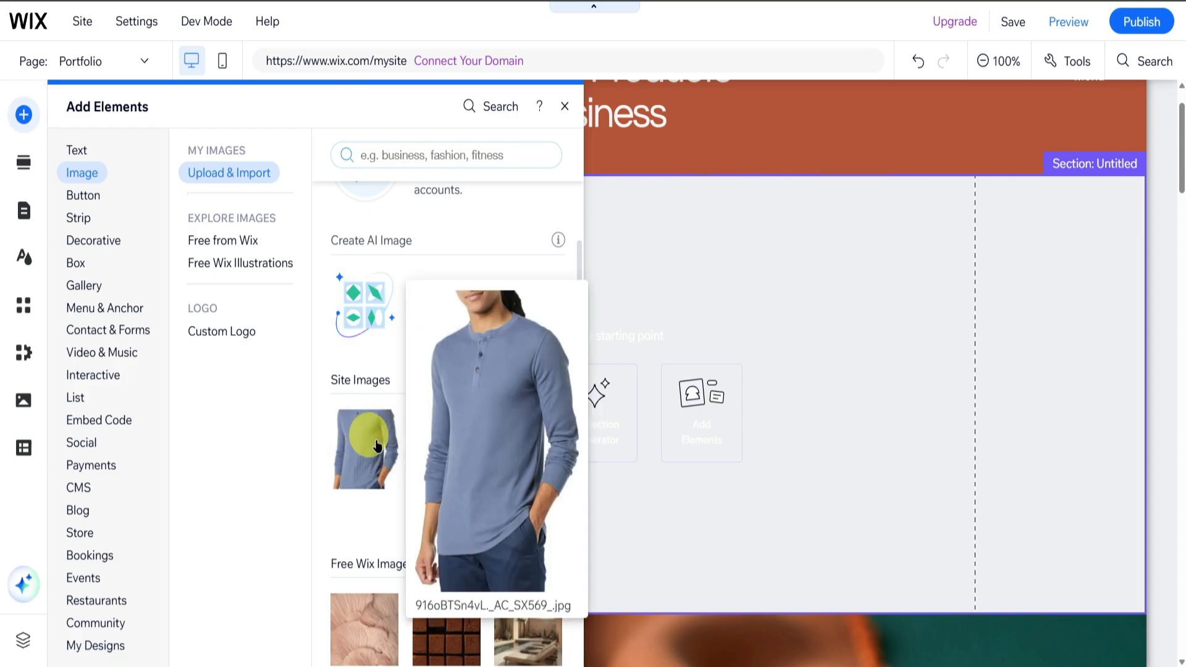
{"action": "left_click", "coordinate": [365, 450]}
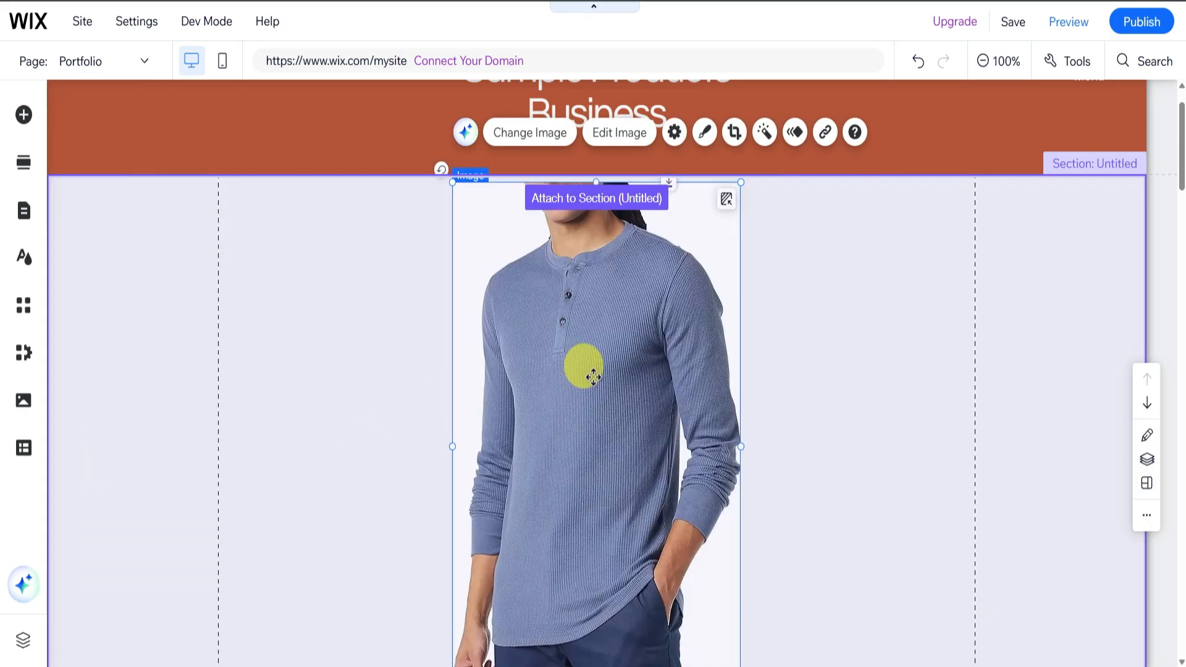
Shrink the shirt image and place it at the blank section's upper edge beside the left margin guide.
{"action": "left_click_drag", "start_coordinate": [740, 179], "coordinate": [578, 378]}
{"action": "left_click_drag", "start_coordinate": [528, 444], "coordinate": [314, 276]}
{"action": "left_click", "coordinate": [585, 338]}
{"action": "scroll", "coordinate": [575, 331], "scroll_direction": "down", "scroll_amount": 5}
{"action": "scroll", "coordinate": [576, 331], "scroll_direction": "up", "scroll_amount": 5}
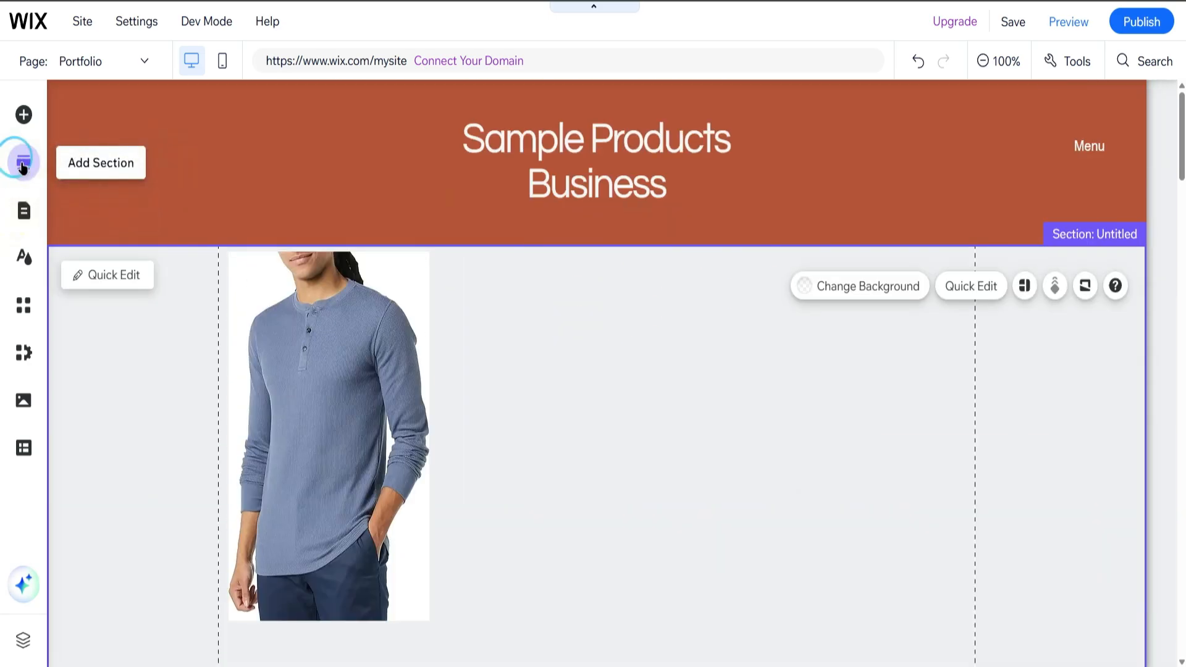
Add a Big Title text element to the section beside the shirt image.
{"action": "left_click", "coordinate": [24, 162]}
{"action": "left_click", "coordinate": [23, 114]}
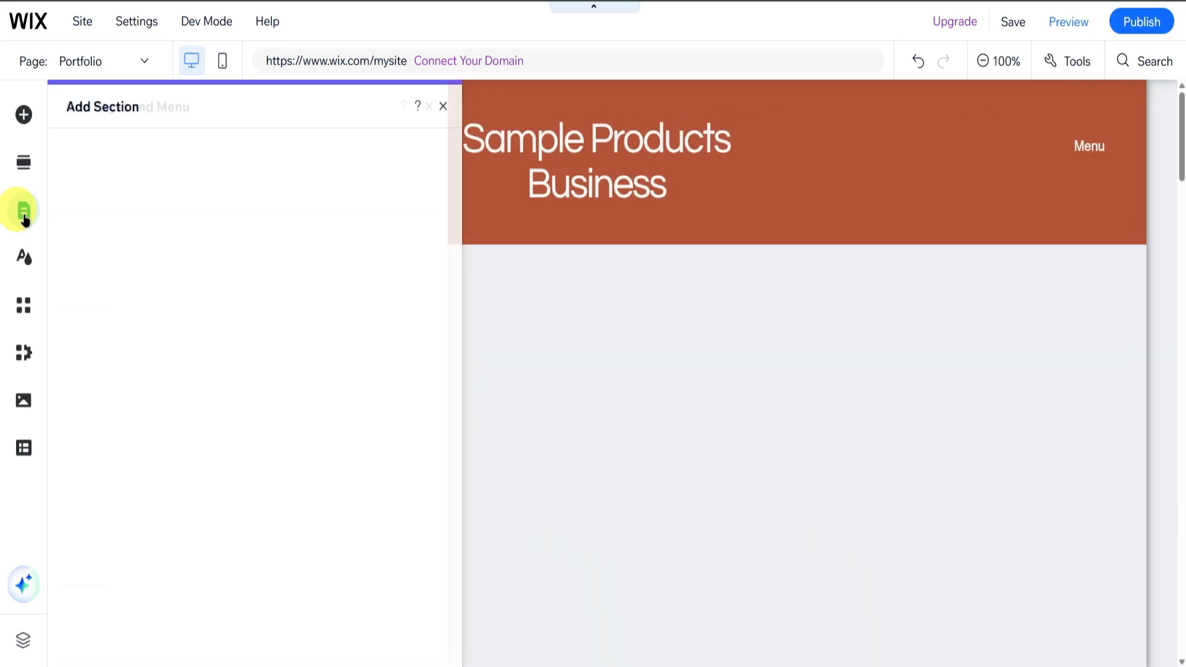
{"action": "left_click", "coordinate": [76, 150]}
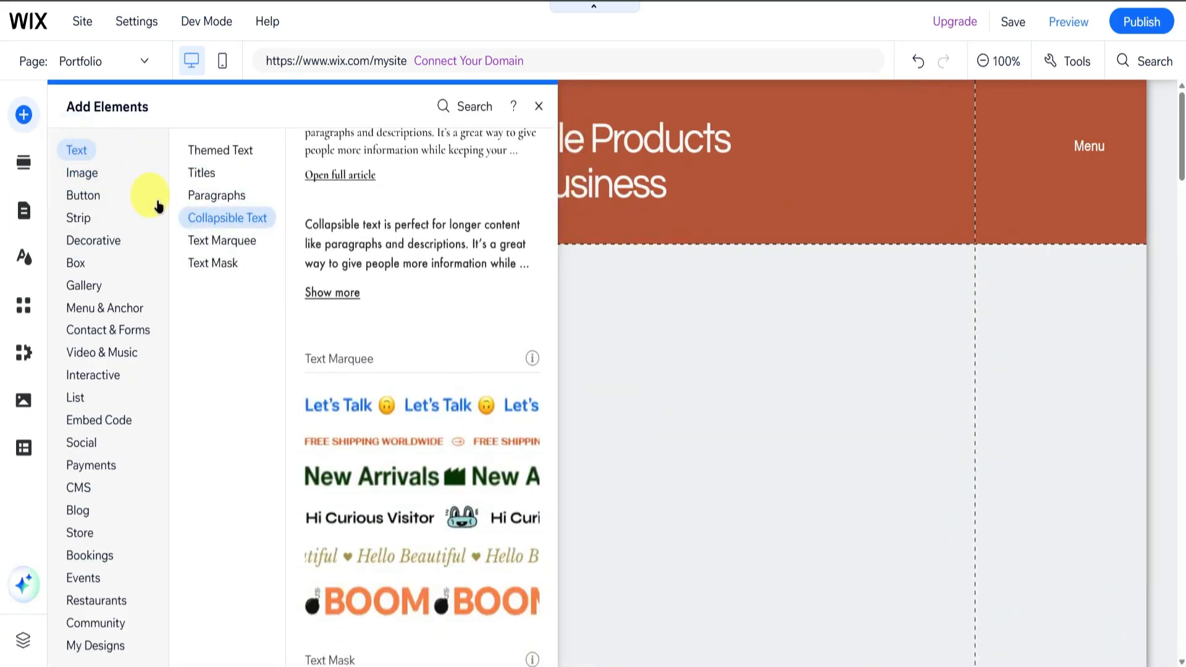
{"action": "left_click", "coordinate": [210, 176]}
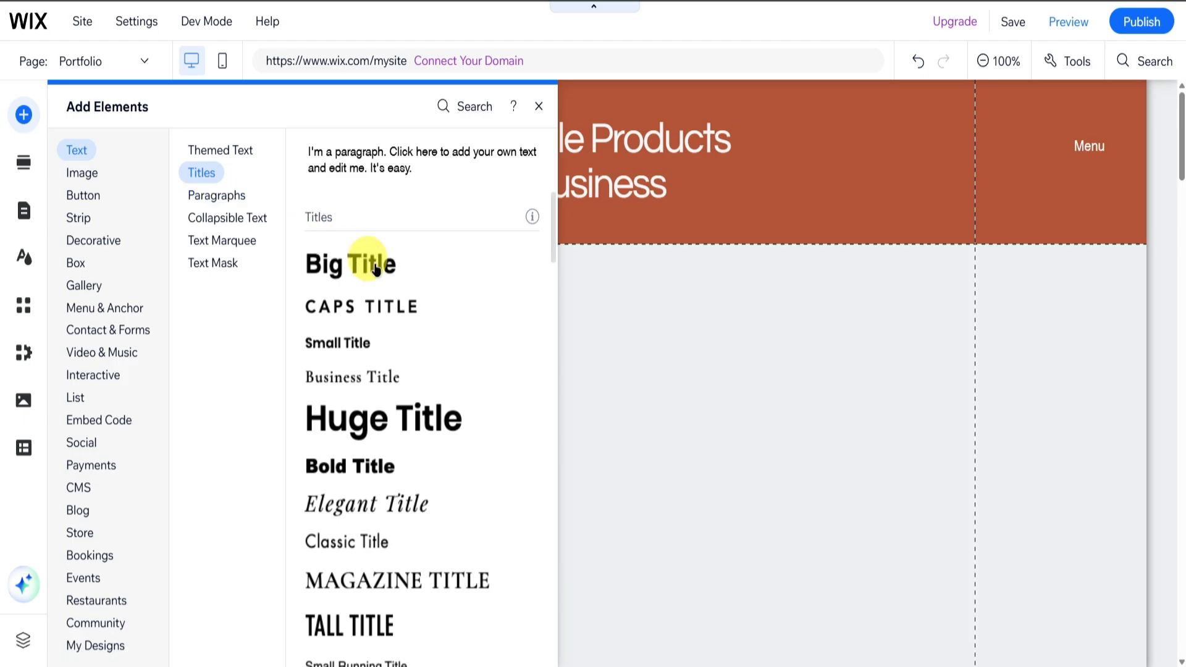
{"action": "left_click_drag", "start_coordinate": [375, 269], "coordinate": [565, 519]}
Replace the title's placeholder text with SHIRT.
{"action": "double_click", "coordinate": [586, 514]}
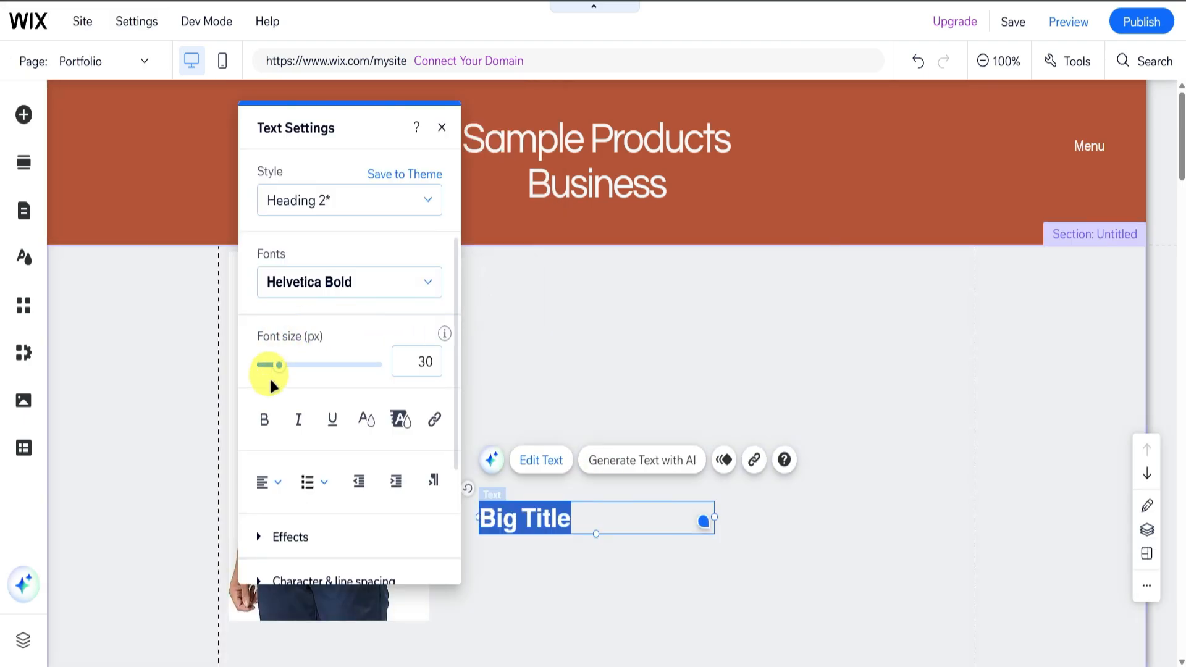
{"action": "scroll", "coordinate": [365, 402], "scroll_direction": "down", "scroll_amount": 3}
{"action": "scroll", "coordinate": [364, 400], "scroll_direction": "up", "scroll_amount": 3}
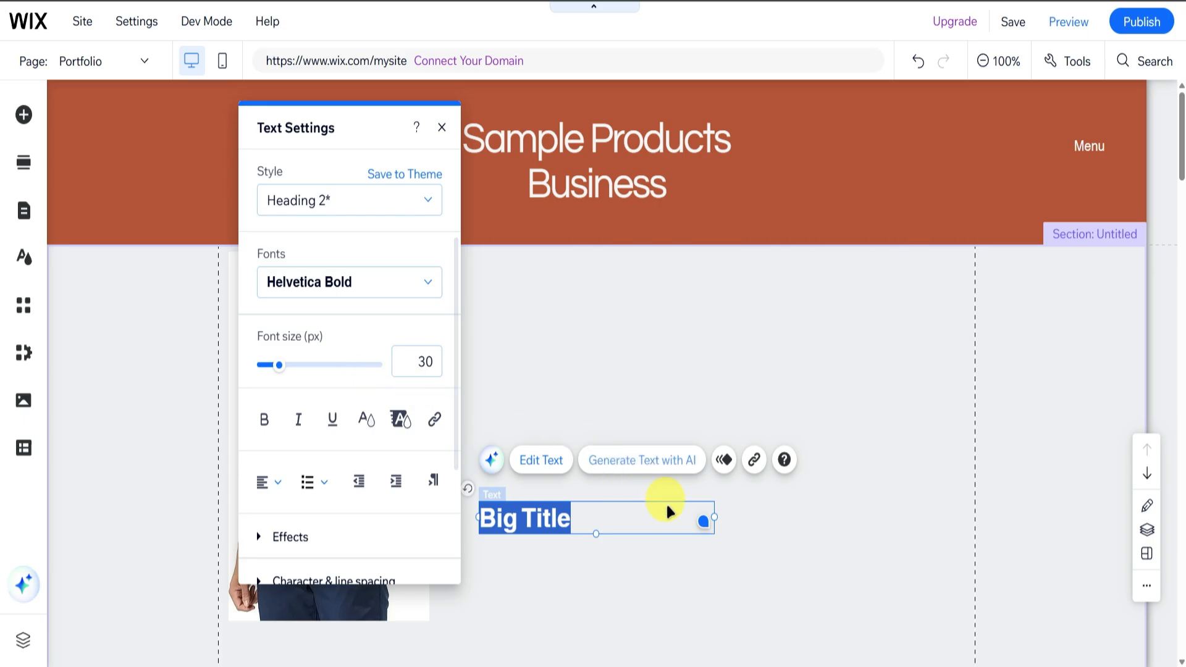
{"action": "key", "text": "BackSpace"}
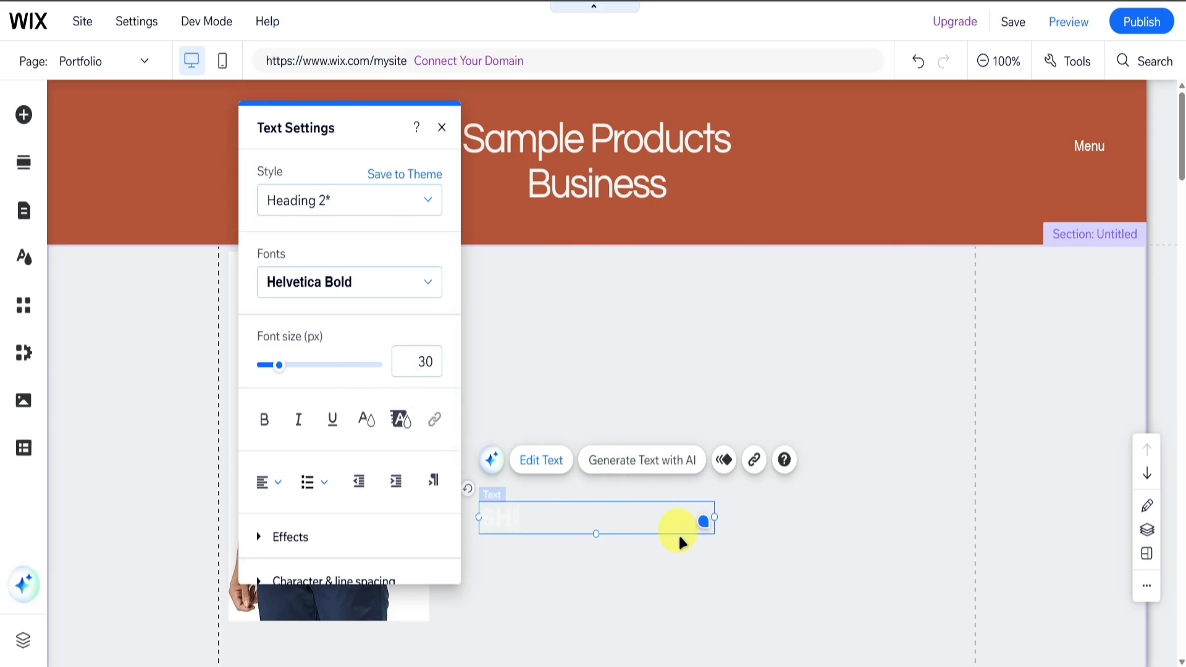
{"action": "type", "text": "SHIRT"}
{"action": "left_click", "coordinate": [678, 532]}
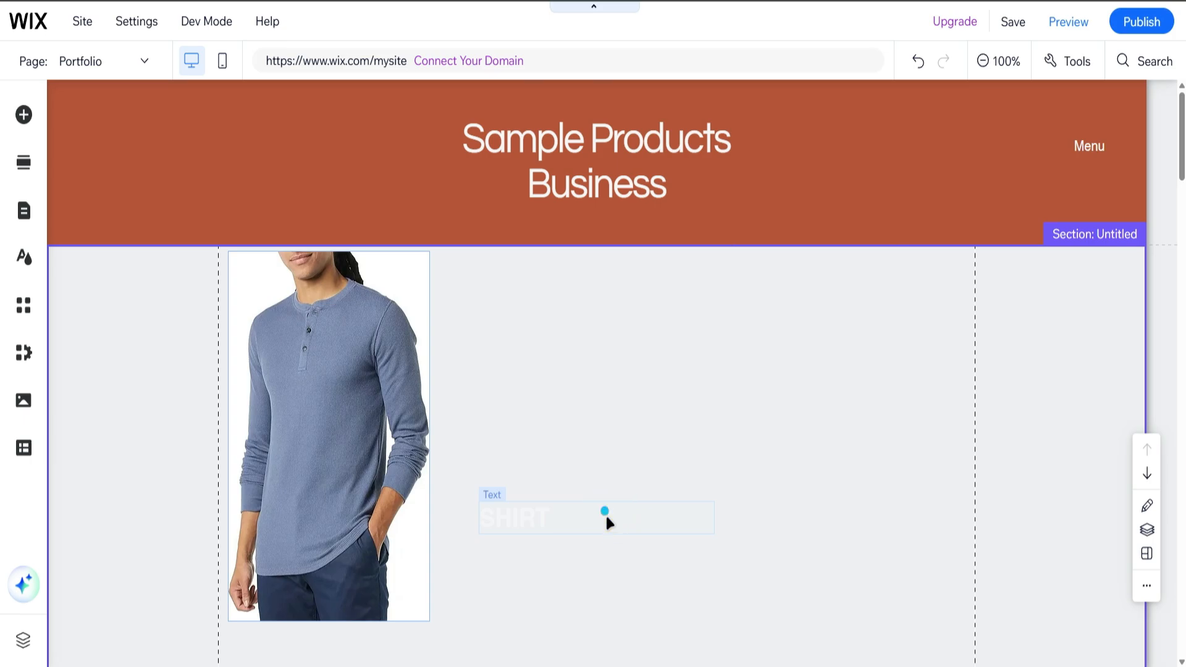
Position the SHIRT title beside the upper part of the shirt image and color it black (#000000).
{"action": "left_click_drag", "start_coordinate": [605, 513], "coordinate": [604, 488]}
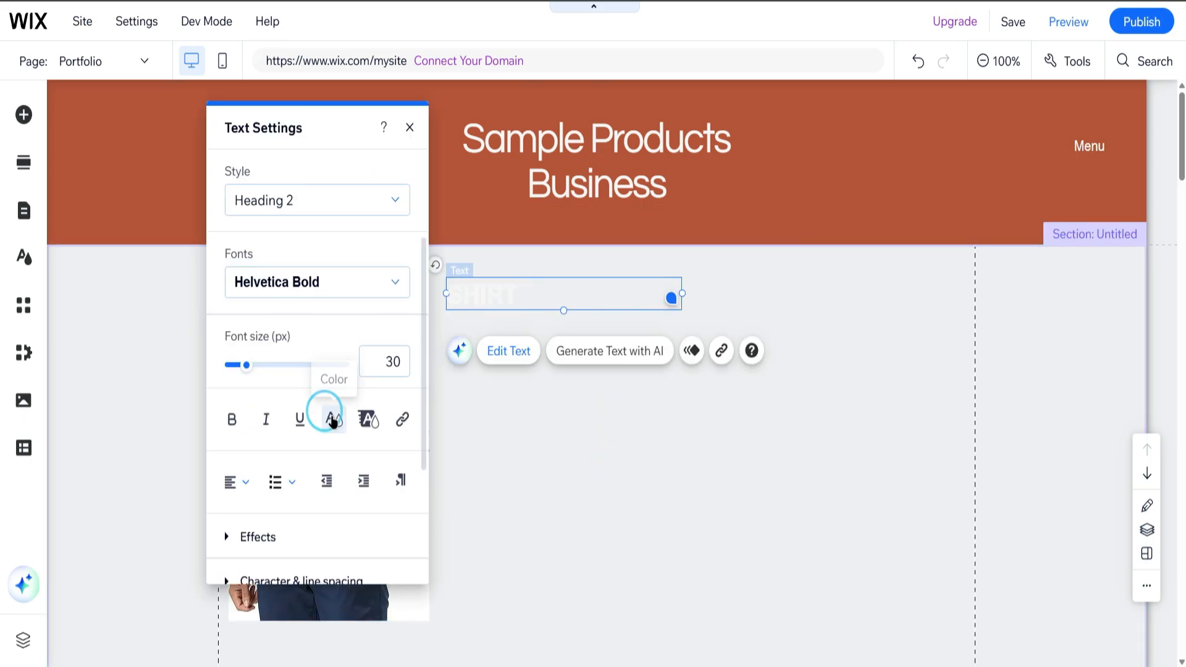
{"action": "left_click", "coordinate": [323, 415]}
{"action": "left_click", "coordinate": [224, 428]}
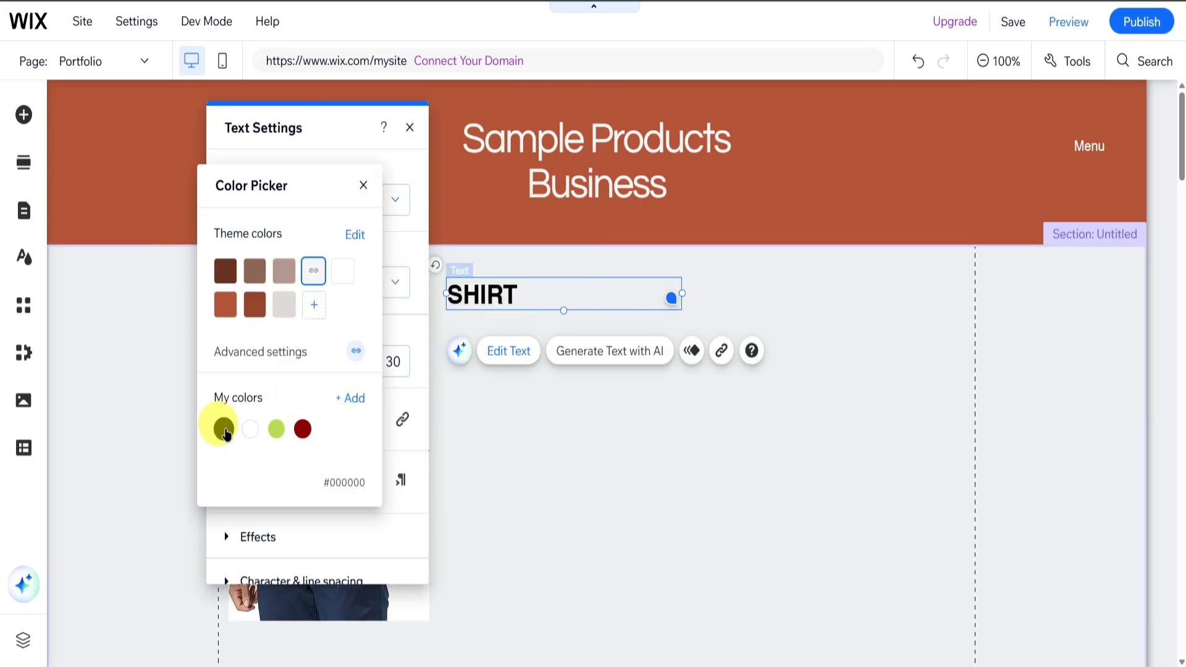
{"action": "left_click", "coordinate": [588, 438]}
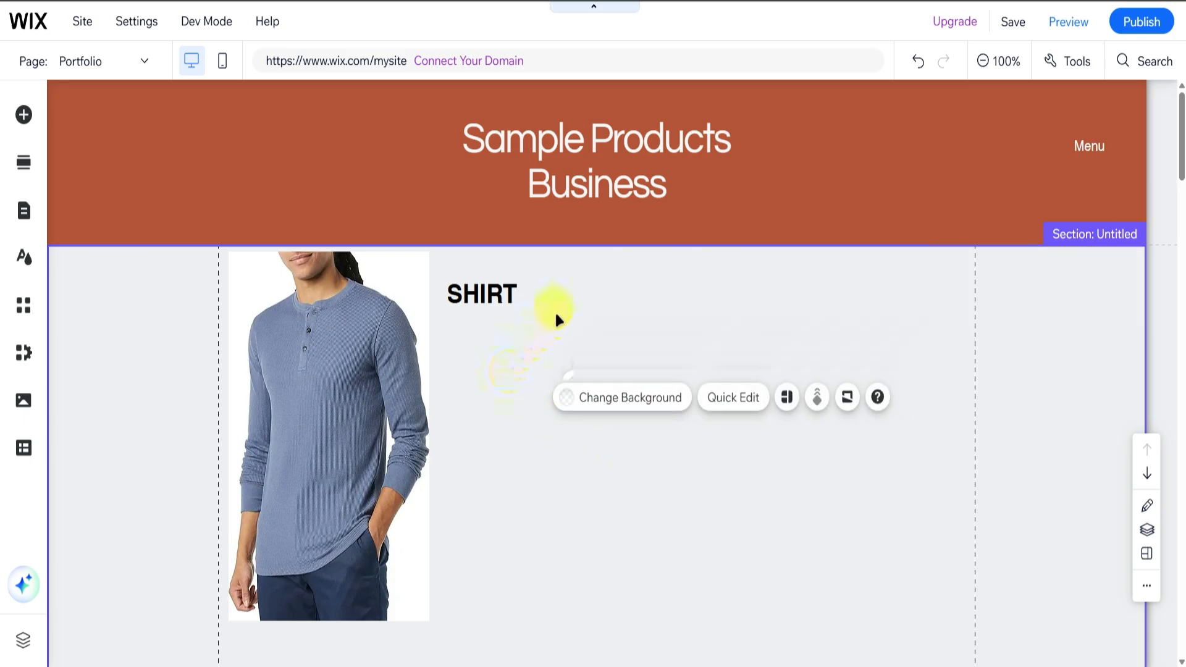
{"action": "left_click", "coordinate": [641, 308]}
{"action": "left_click", "coordinate": [847, 299]}
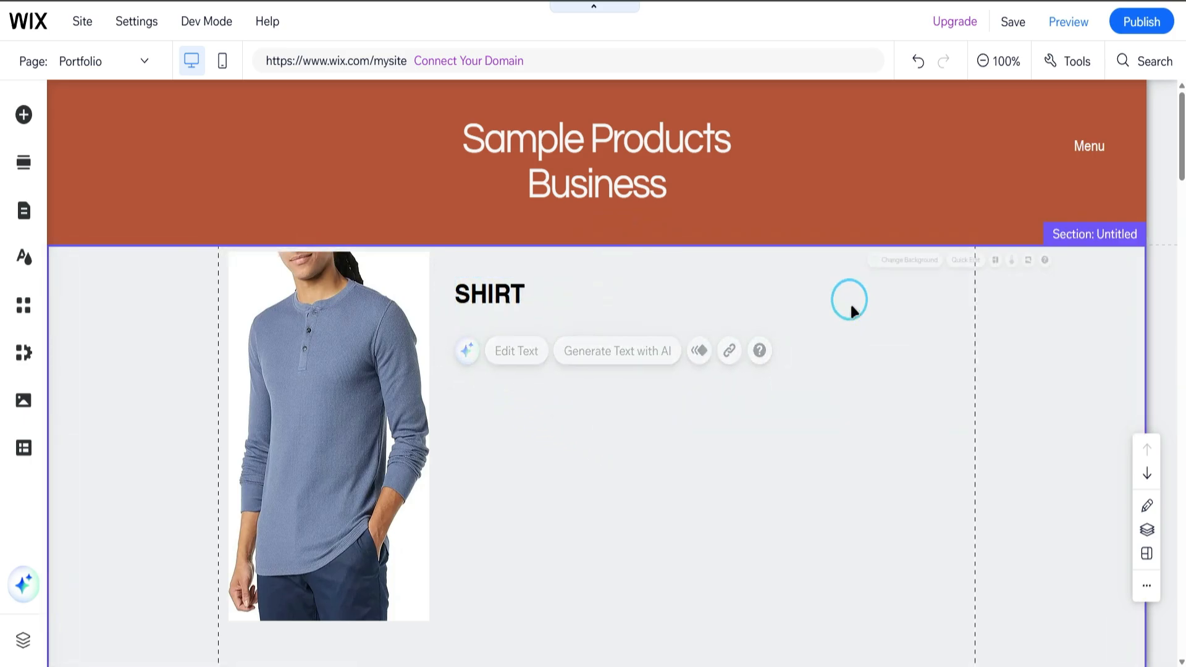
Add an outlined themed button to the section directly below the SHIRT title.
{"action": "left_click", "coordinate": [23, 211]}
{"action": "left_click", "coordinate": [23, 114]}
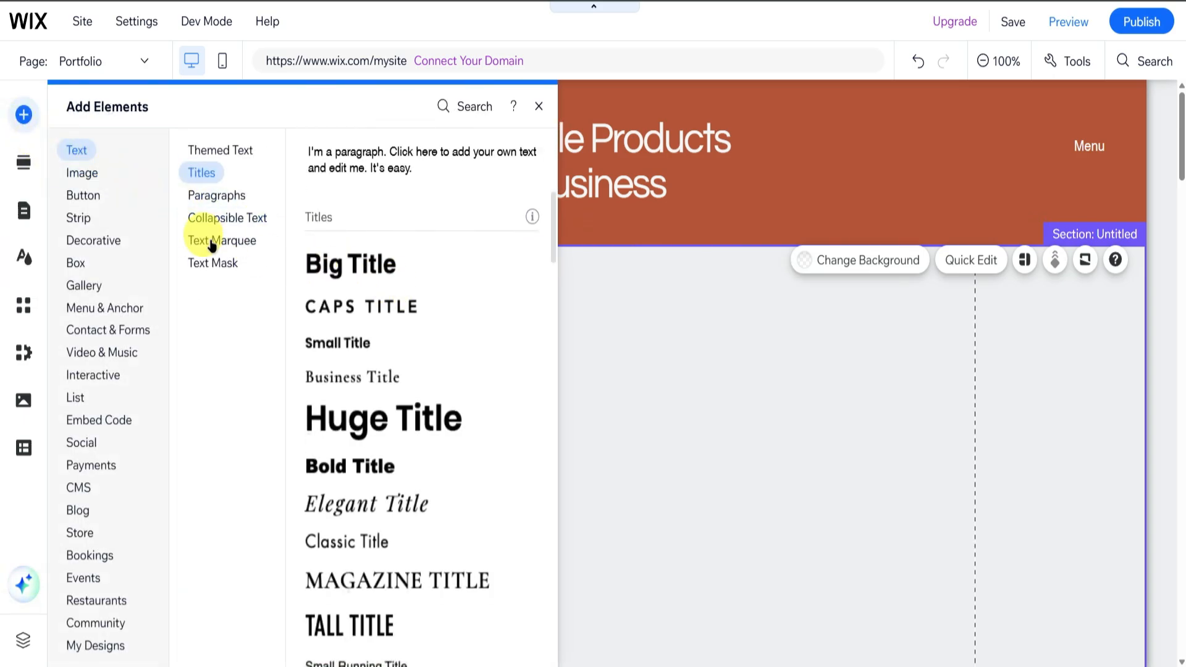
{"action": "left_click", "coordinate": [83, 195]}
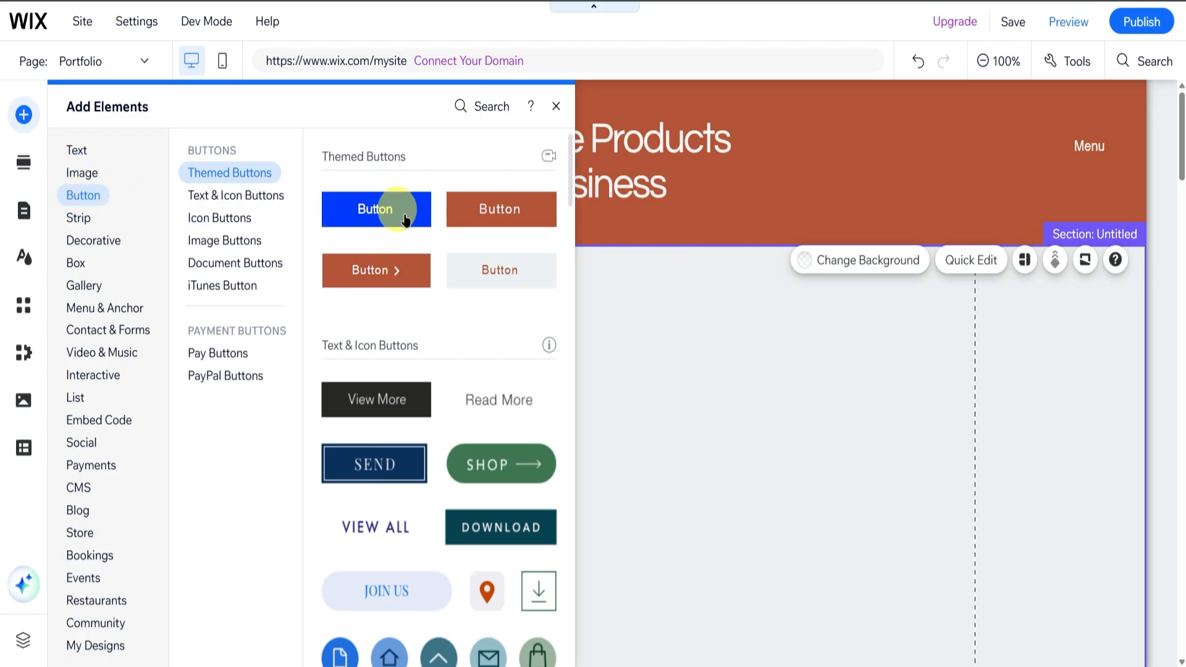
{"action": "scroll", "coordinate": [461, 318], "scroll_direction": "down", "scroll_amount": 5}
{"action": "scroll", "coordinate": [455, 313], "scroll_direction": "up", "scroll_amount": 5}
{"action": "scroll", "coordinate": [457, 318], "scroll_direction": "down", "scroll_amount": 5}
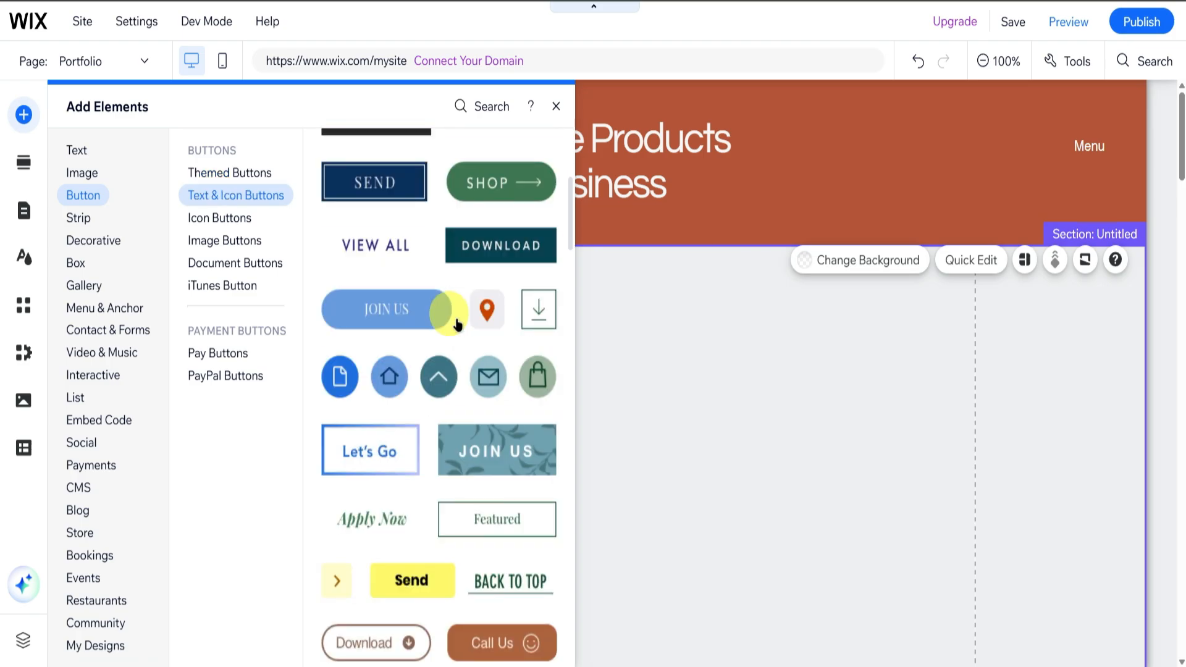
{"action": "scroll", "coordinate": [457, 324], "scroll_direction": "down", "scroll_amount": 3}
{"action": "scroll", "coordinate": [451, 304], "scroll_direction": "up", "scroll_amount": 7}
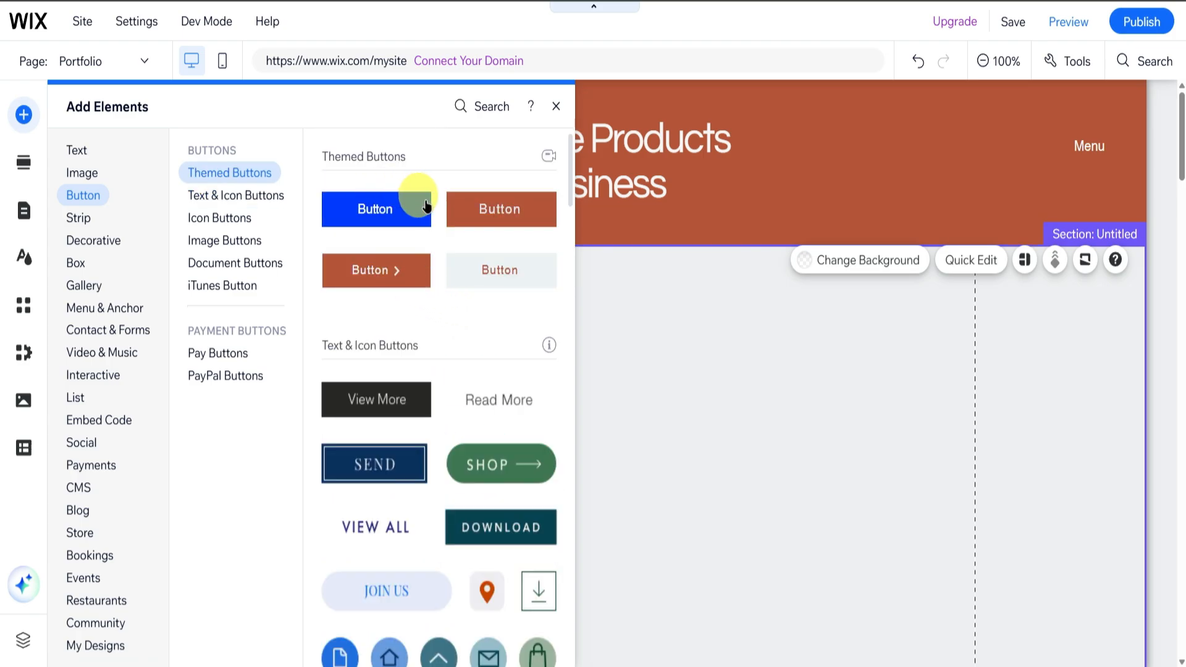
{"action": "left_click_drag", "start_coordinate": [414, 212], "coordinate": [524, 350]}
Label the new button Buy it Here and nudge it into place under the SHIRT title.
{"action": "double_click", "coordinate": [524, 351]}
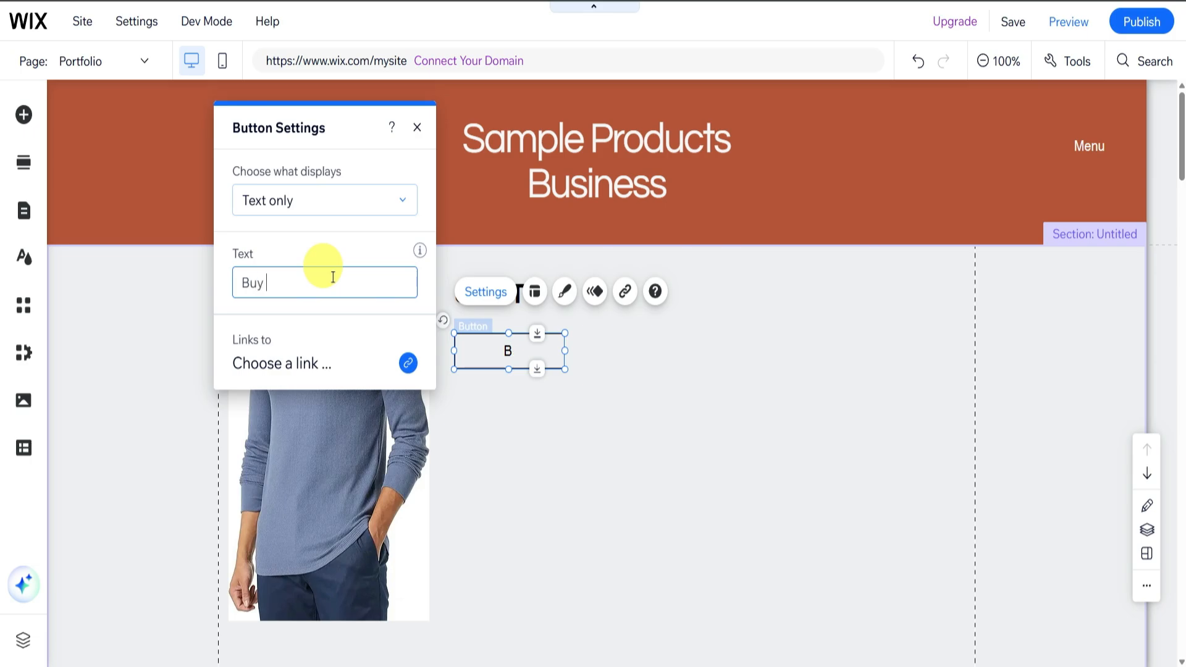
{"action": "left_click", "coordinate": [577, 436]}
{"action": "left_click_drag", "start_coordinate": [511, 344], "coordinate": [504, 341]}
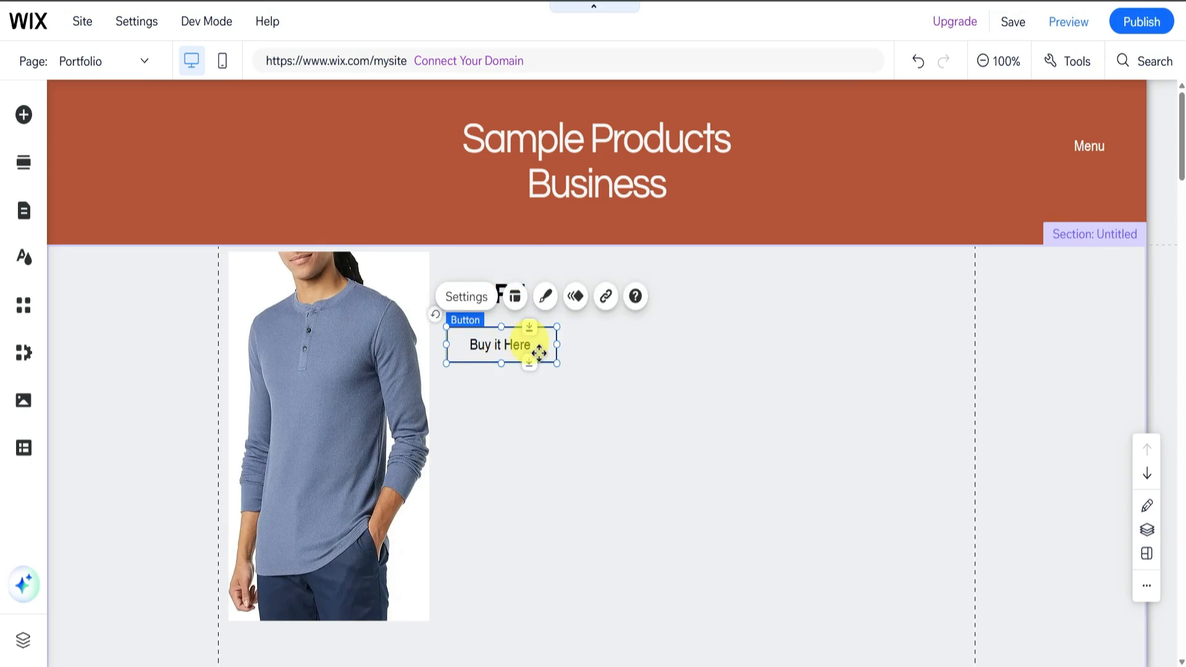
{"action": "left_click", "coordinate": [686, 400]}
{"action": "left_click", "coordinate": [631, 402]}
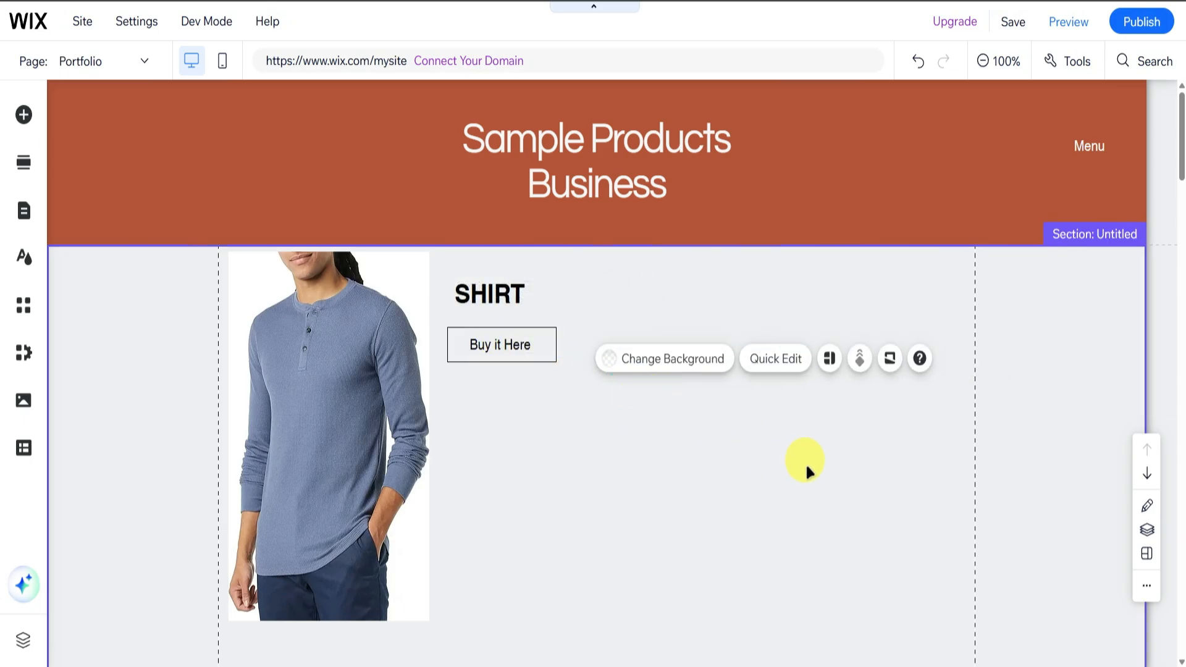
{"action": "scroll", "coordinate": [702, 450], "scroll_direction": "down", "scroll_amount": 3}
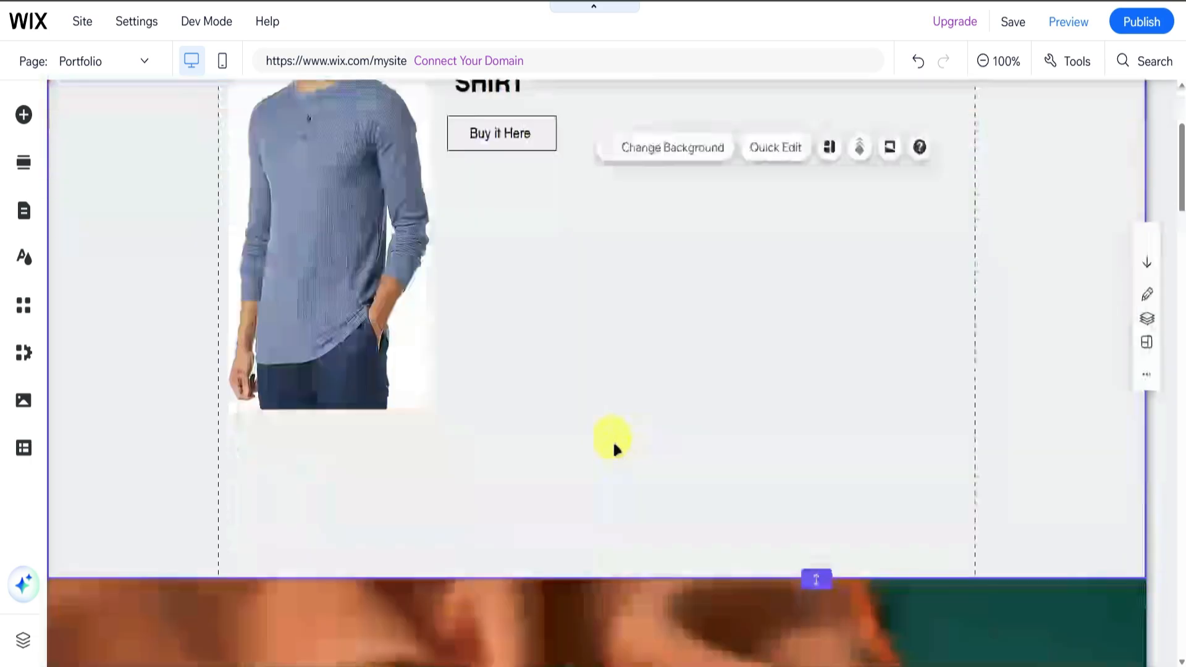
{"action": "scroll", "coordinate": [614, 447], "scroll_direction": "up", "scroll_amount": 2}
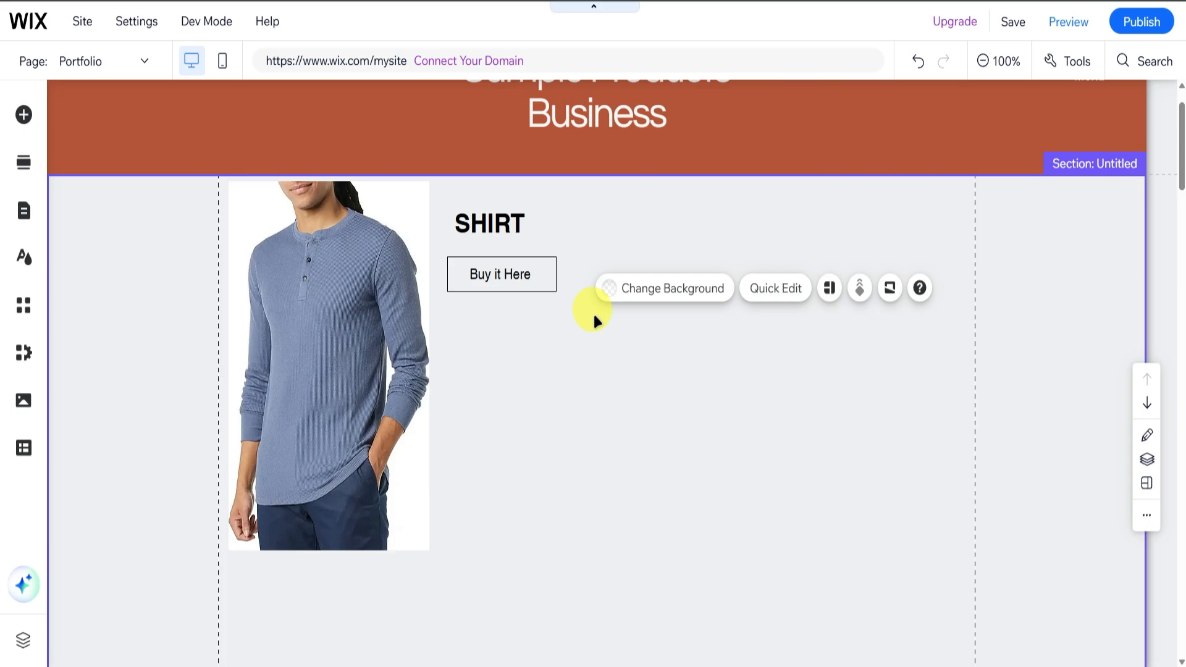
Link the Buy it Here button to the web address of the Amazon Essentials Henley shirt page, opening in a new window.
{"action": "left_click", "coordinate": [509, 274]}
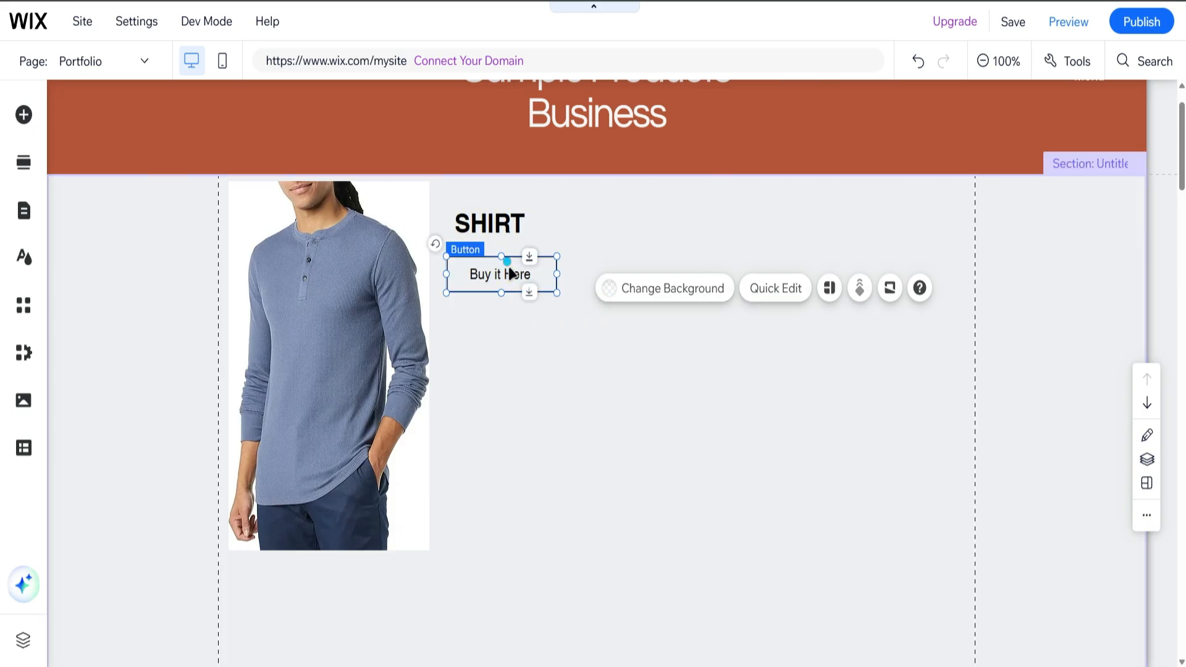
{"action": "left_click", "coordinate": [509, 273]}
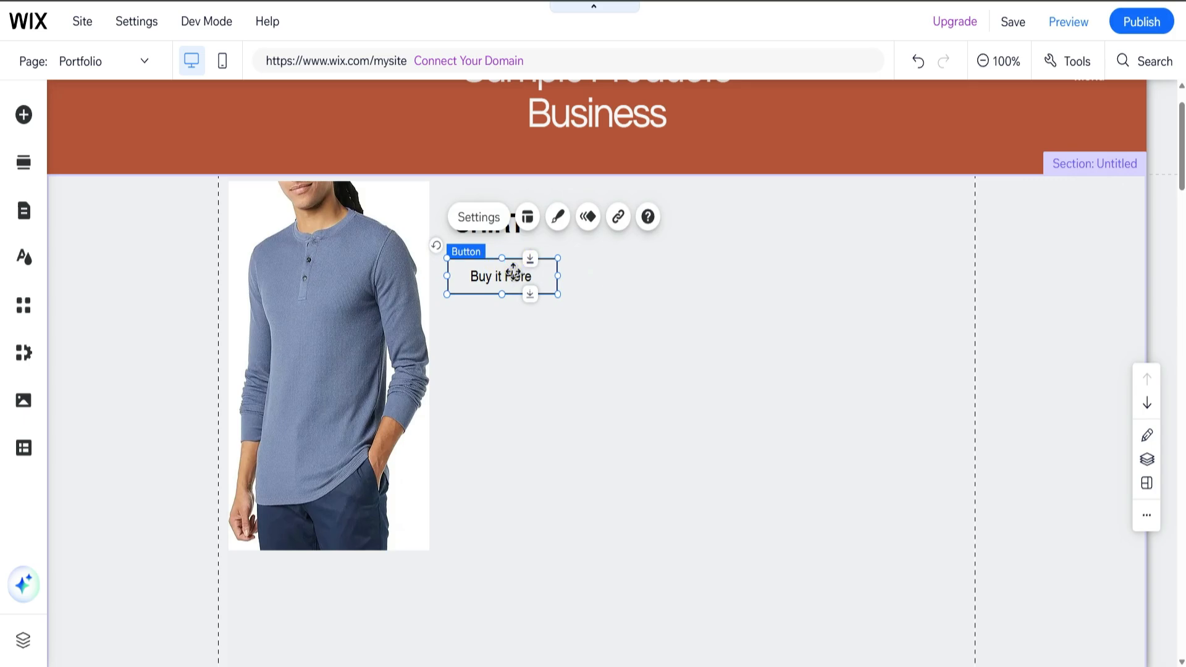
{"action": "double_click", "coordinate": [515, 276]}
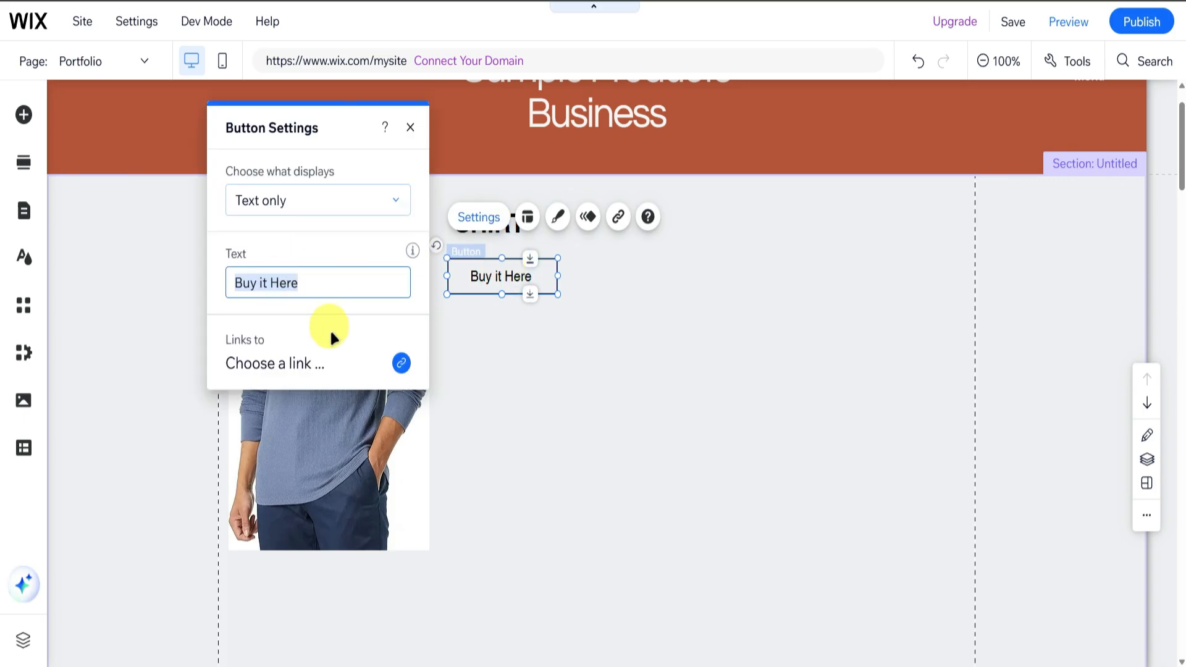
{"action": "left_click", "coordinate": [402, 363]}
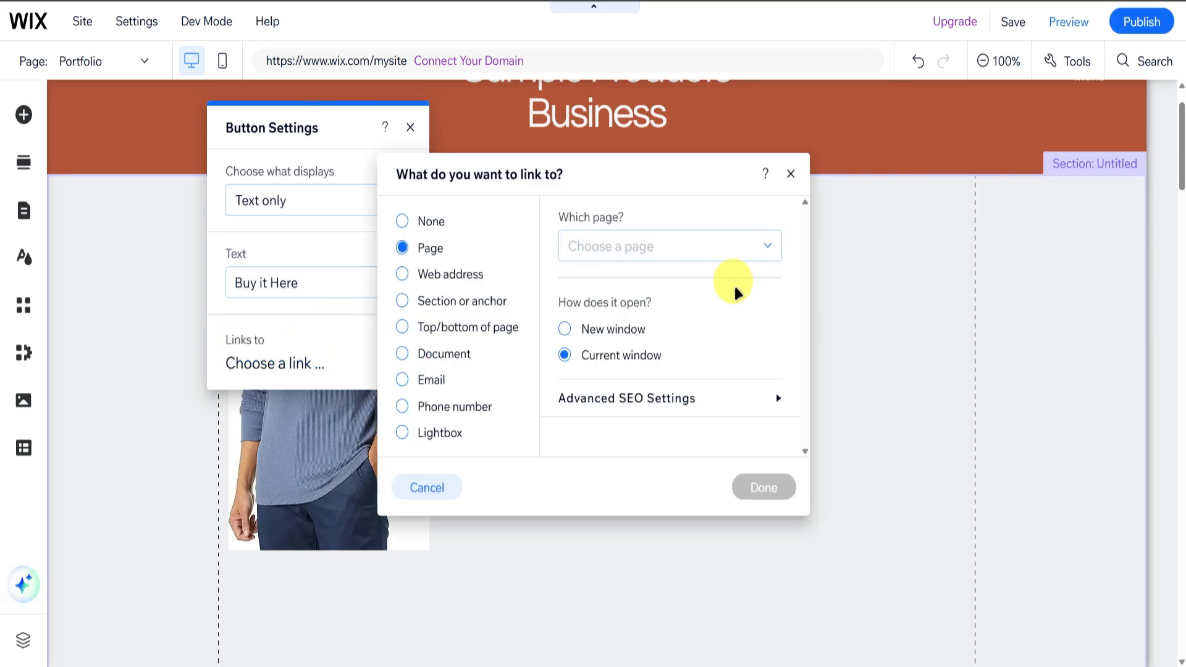
{"action": "left_click", "coordinate": [448, 276]}
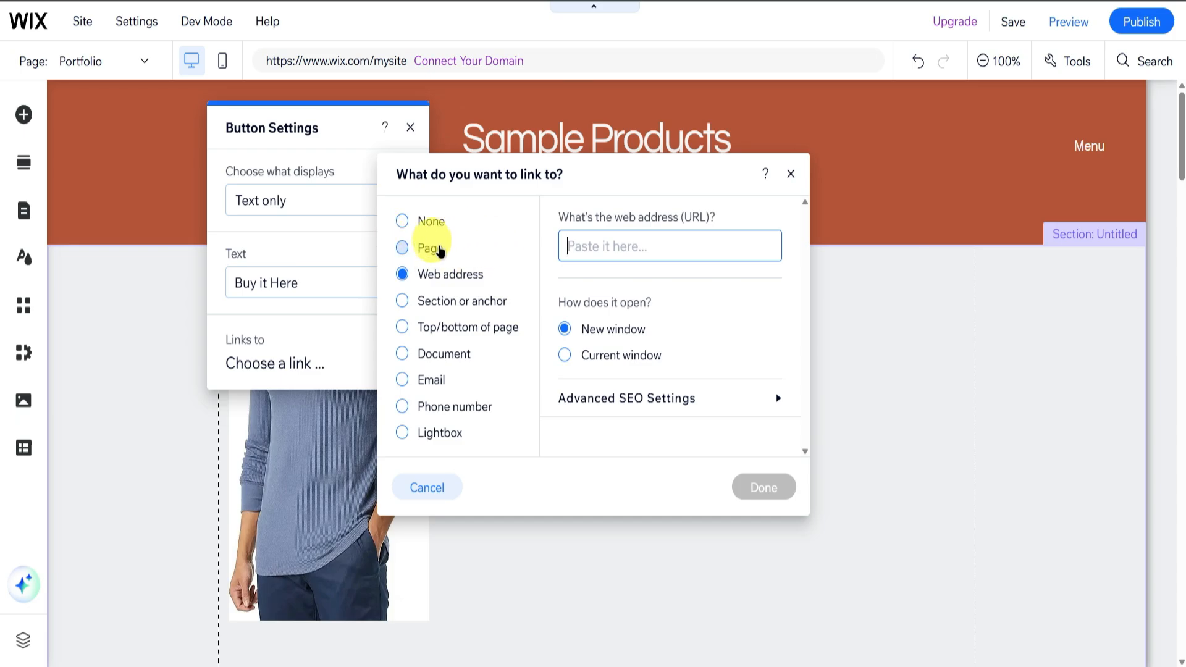
{"action": "left_click", "coordinate": [425, 247]}
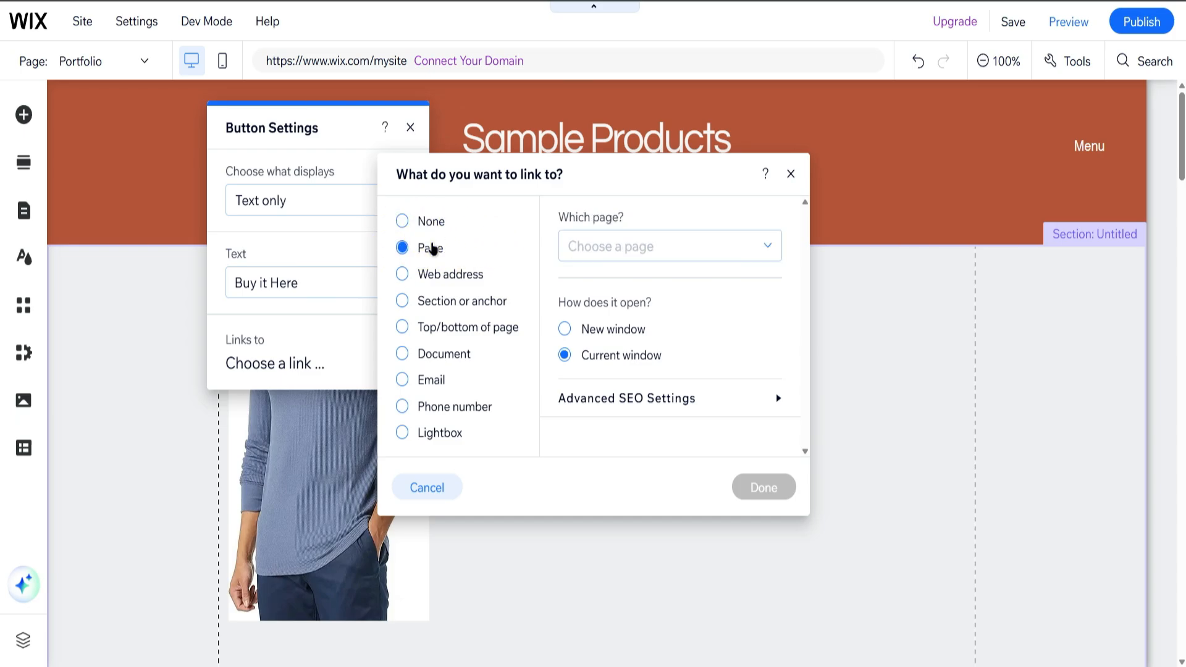
{"action": "left_click", "coordinate": [436, 278]}
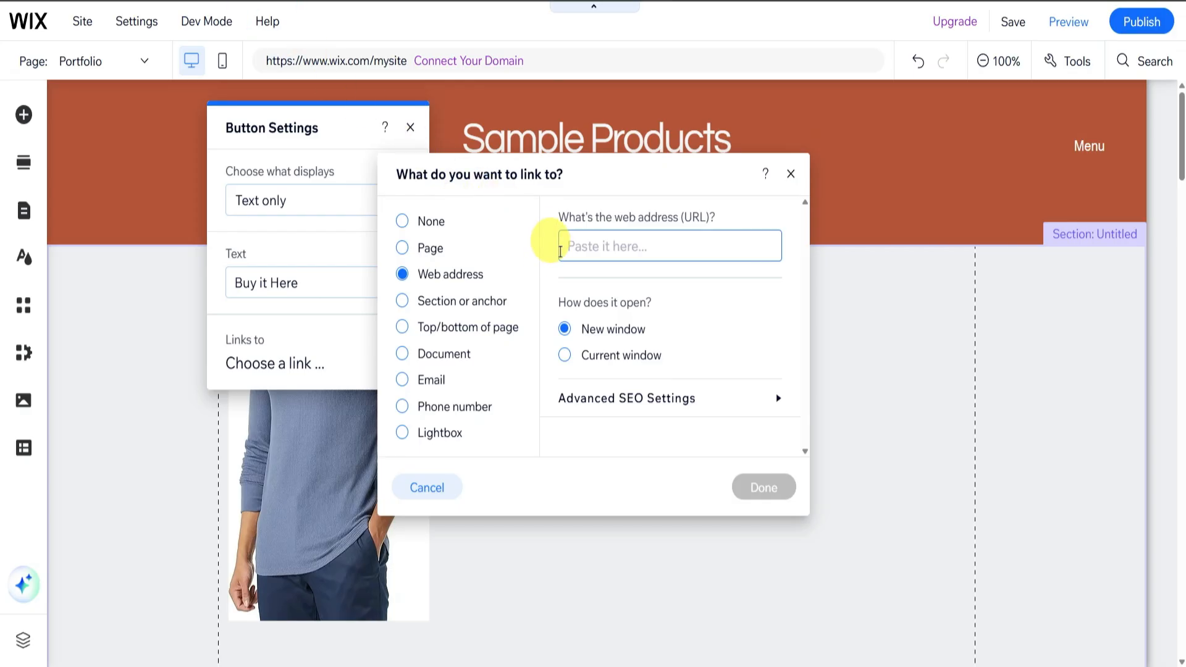
{"action": "left_click", "coordinate": [578, 242]}
{"action": "key", "text": "ctrl+v"}
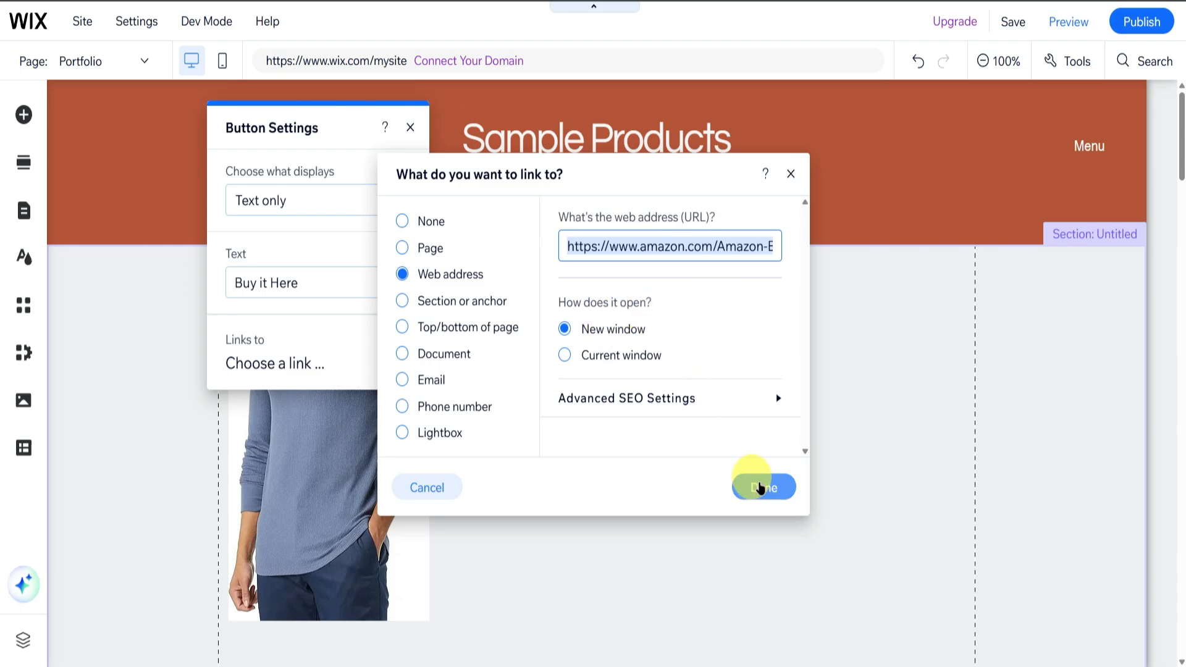
{"action": "left_click", "coordinate": [760, 488]}
{"action": "left_click", "coordinate": [733, 379]}
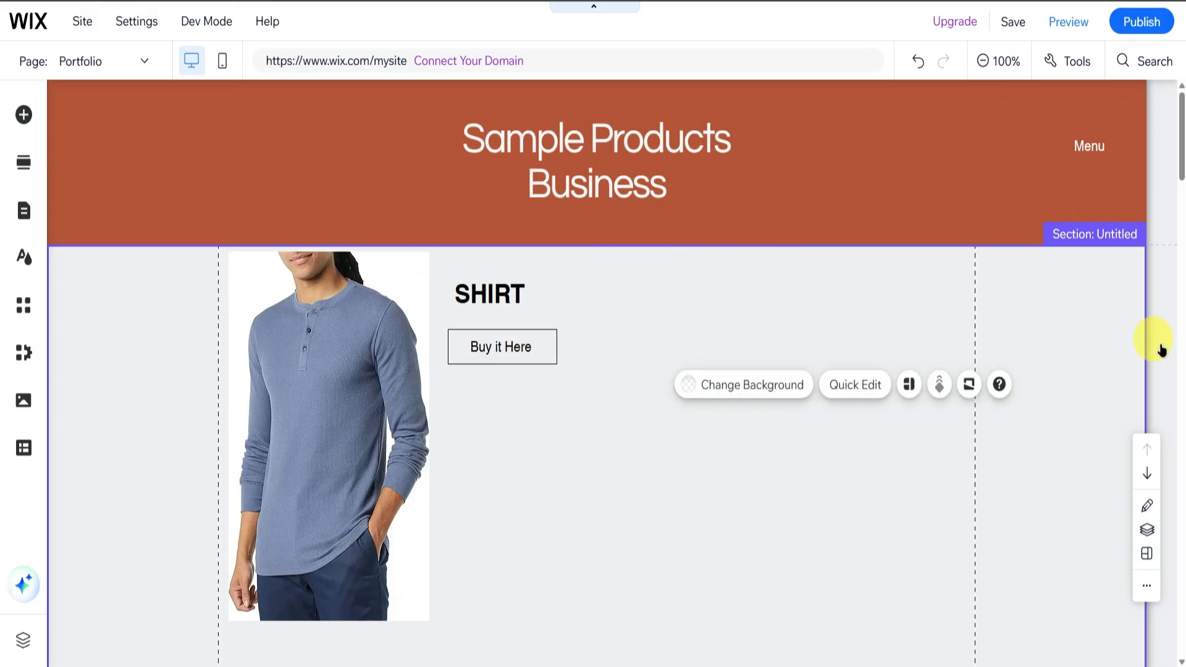
Save the site with the free Wix.com domain.
{"action": "left_click", "coordinate": [1012, 20]}
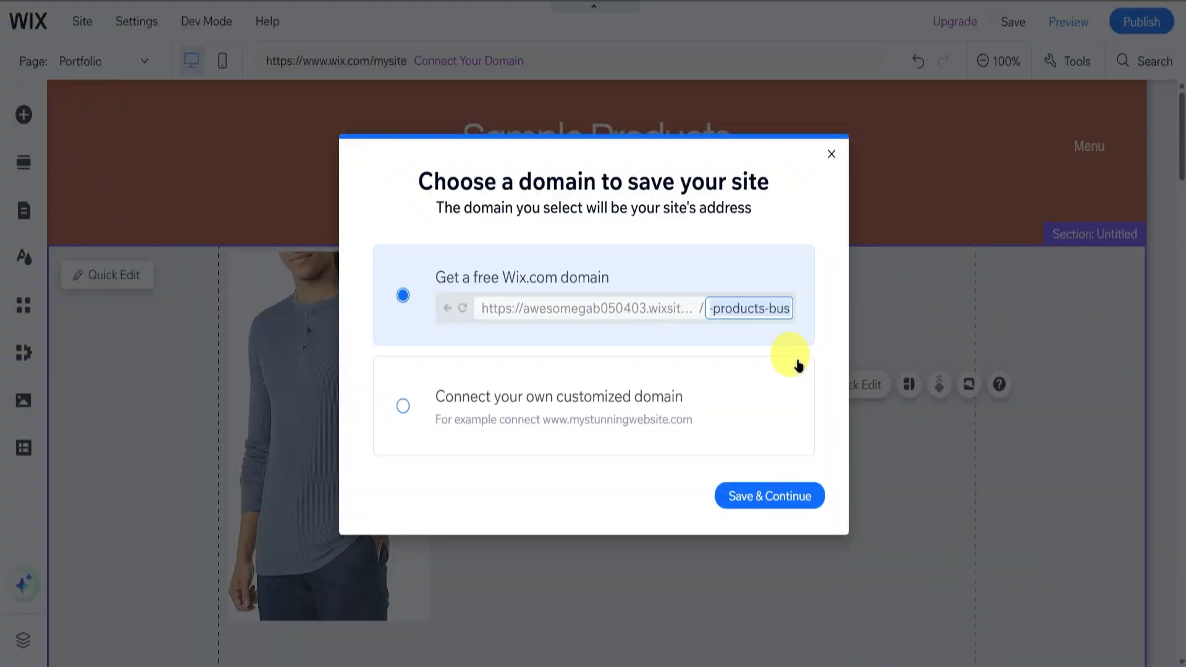
{"action": "left_click", "coordinate": [829, 174]}
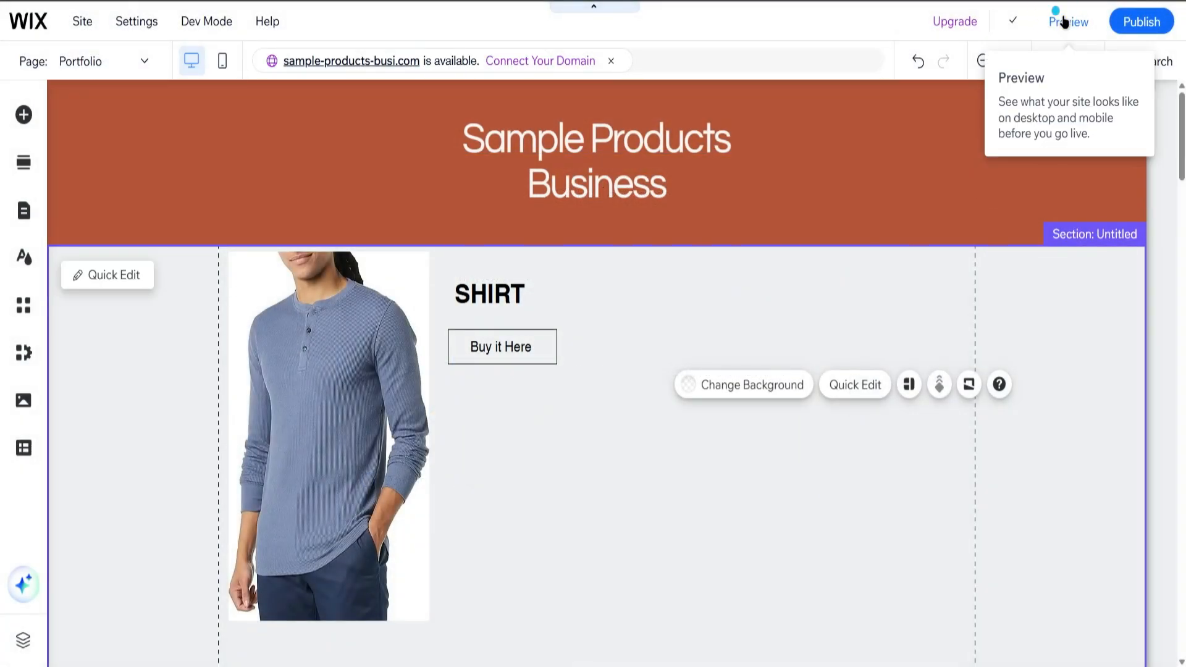
Preview the site, test the Buy it Here button's link to the Amazon shirt page, and return to the editor.
{"action": "left_click", "coordinate": [1063, 22]}
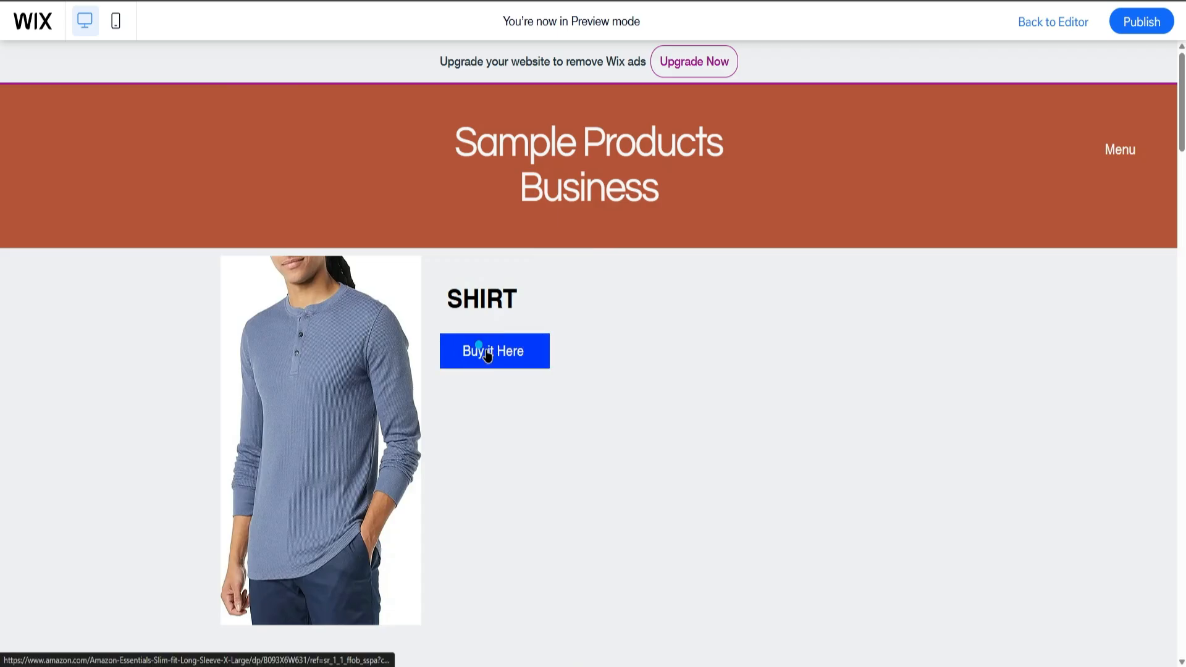
{"action": "left_click", "coordinate": [488, 350]}
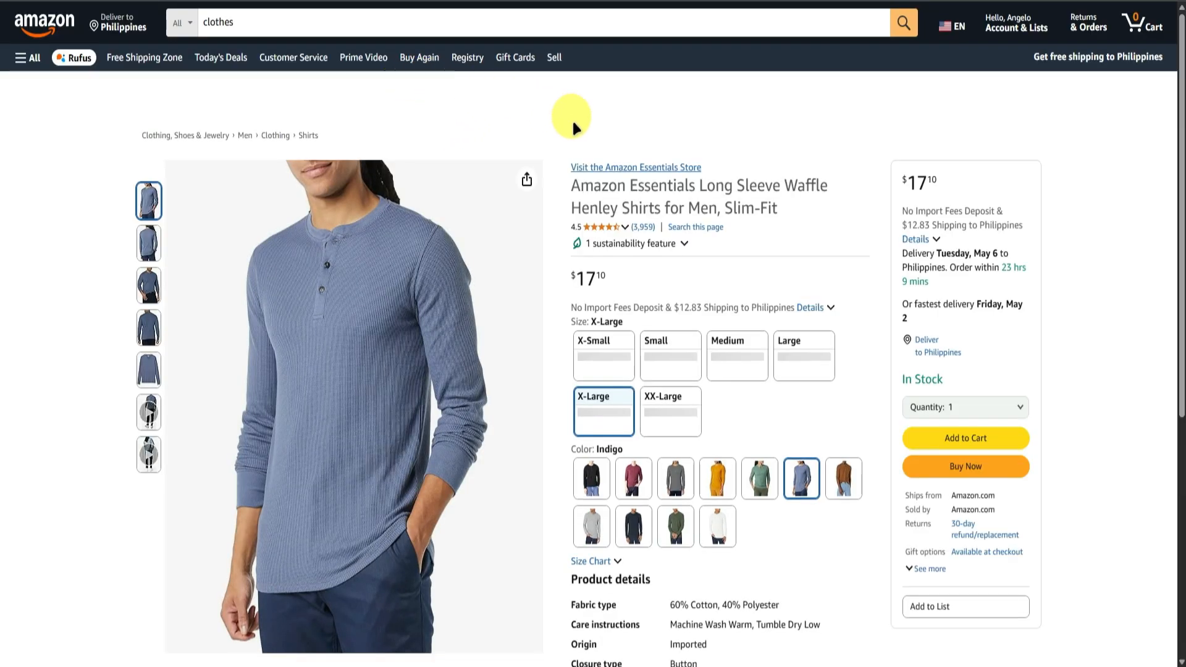
{"action": "scroll", "coordinate": [537, 248], "scroll_direction": "down", "scroll_amount": 6}
{"action": "scroll", "coordinate": [536, 246], "scroll_direction": "up", "scroll_amount": 5}
{"action": "scroll", "coordinate": [536, 246], "scroll_direction": "up", "scroll_amount": 1}
{"action": "scroll", "coordinate": [536, 247], "scroll_direction": "down", "scroll_amount": 8}
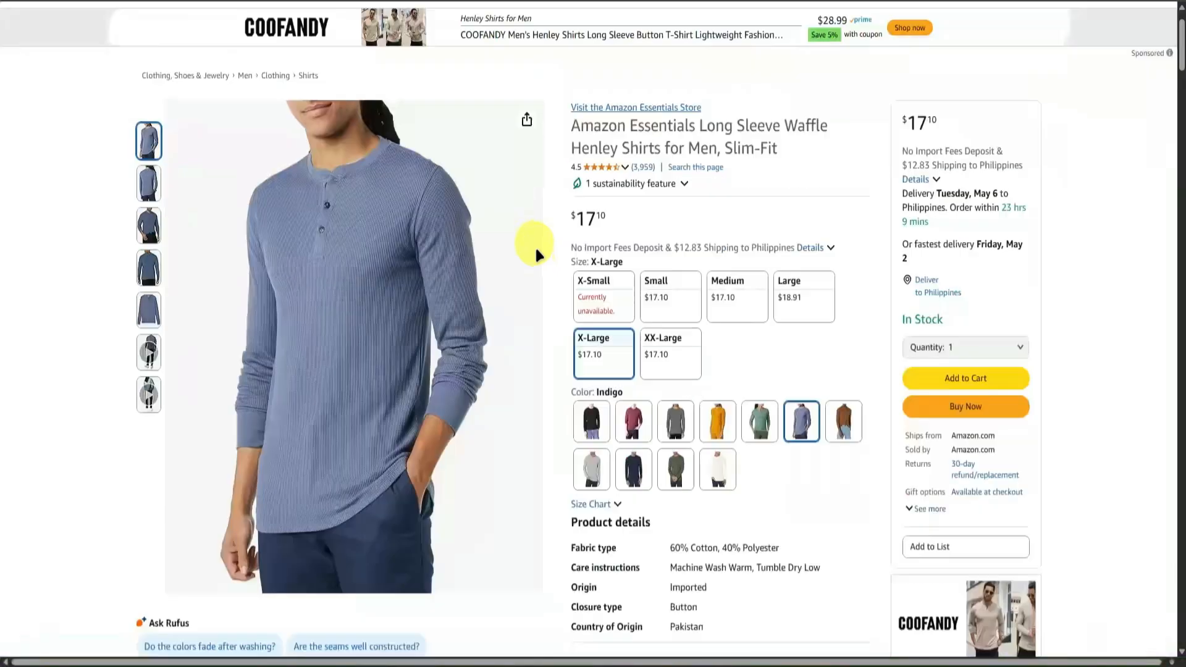
{"action": "scroll", "coordinate": [535, 244], "scroll_direction": "up", "scroll_amount": 2}
{"action": "scroll", "coordinate": [535, 244], "scroll_direction": "up", "scroll_amount": 5}
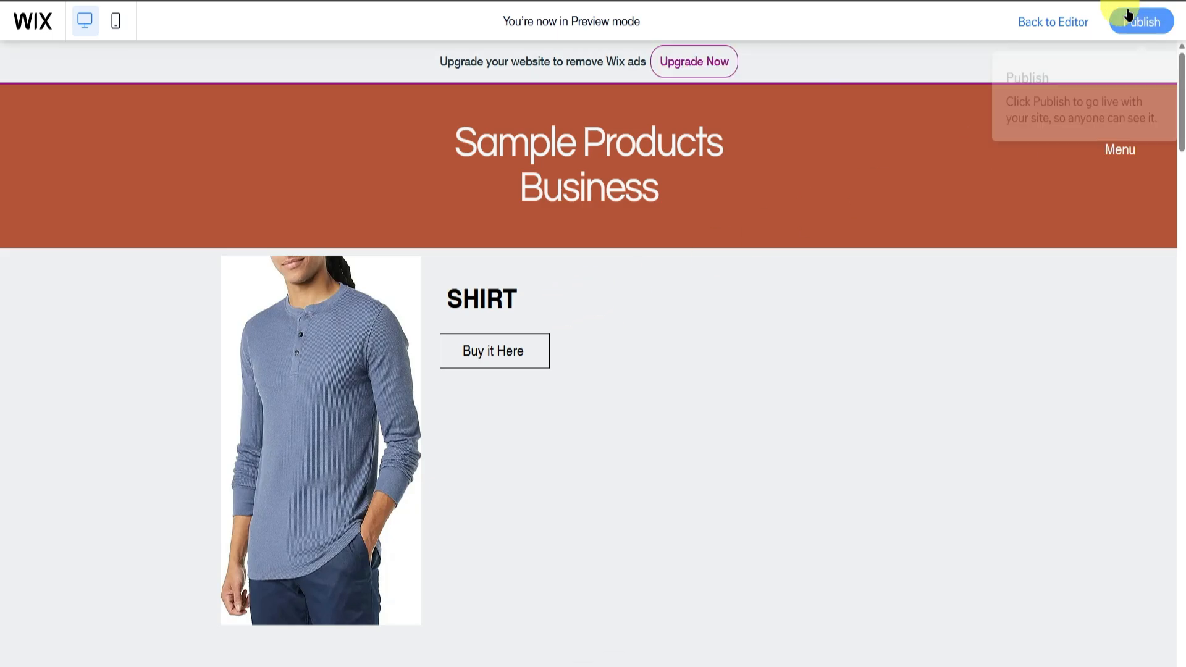
{"action": "left_click", "coordinate": [1060, 22]}
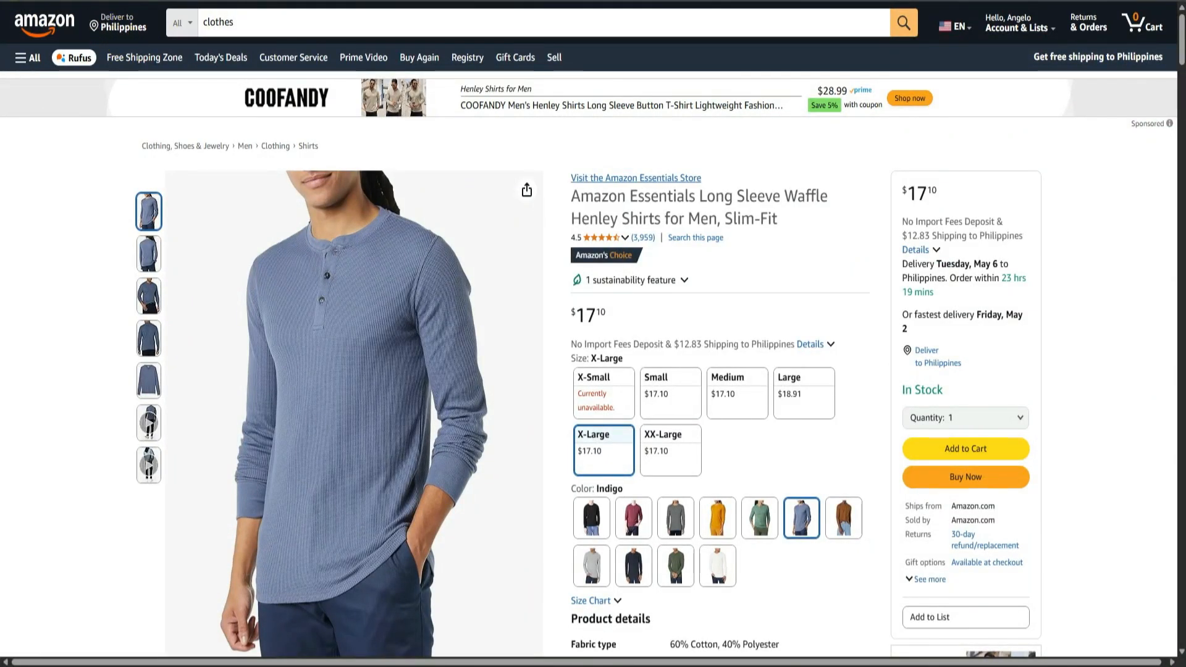
Switch to Amazon and open the product page of the black Muscle Polo Shirts for Men from the clothes results.
{"action": "left_click", "coordinate": [451, 2]}
{"action": "scroll", "coordinate": [513, 263], "scroll_direction": "down", "scroll_amount": 4}
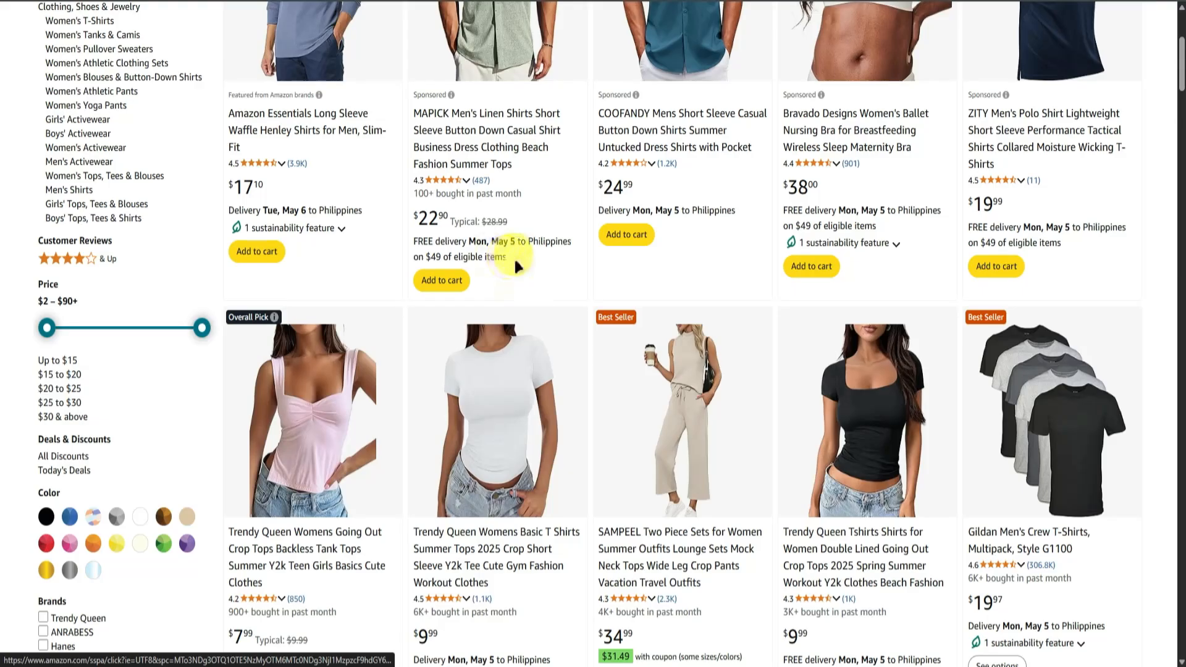
{"action": "scroll", "coordinate": [514, 257], "scroll_direction": "down", "scroll_amount": 12}
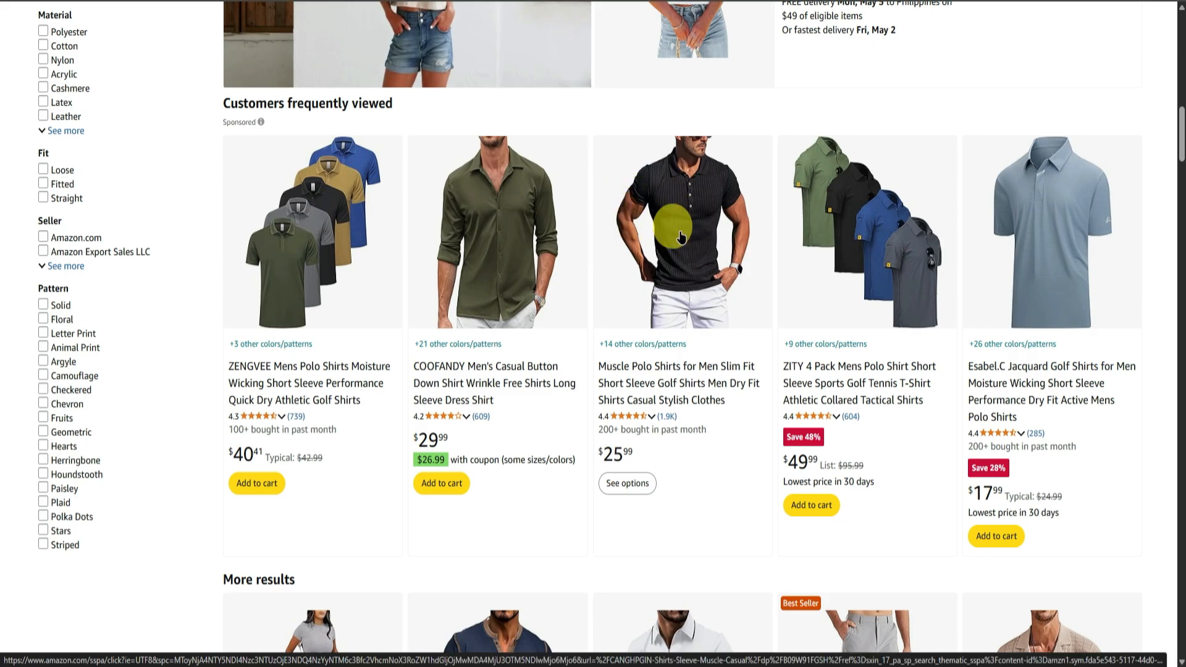
{"action": "left_click", "coordinate": [633, 224]}
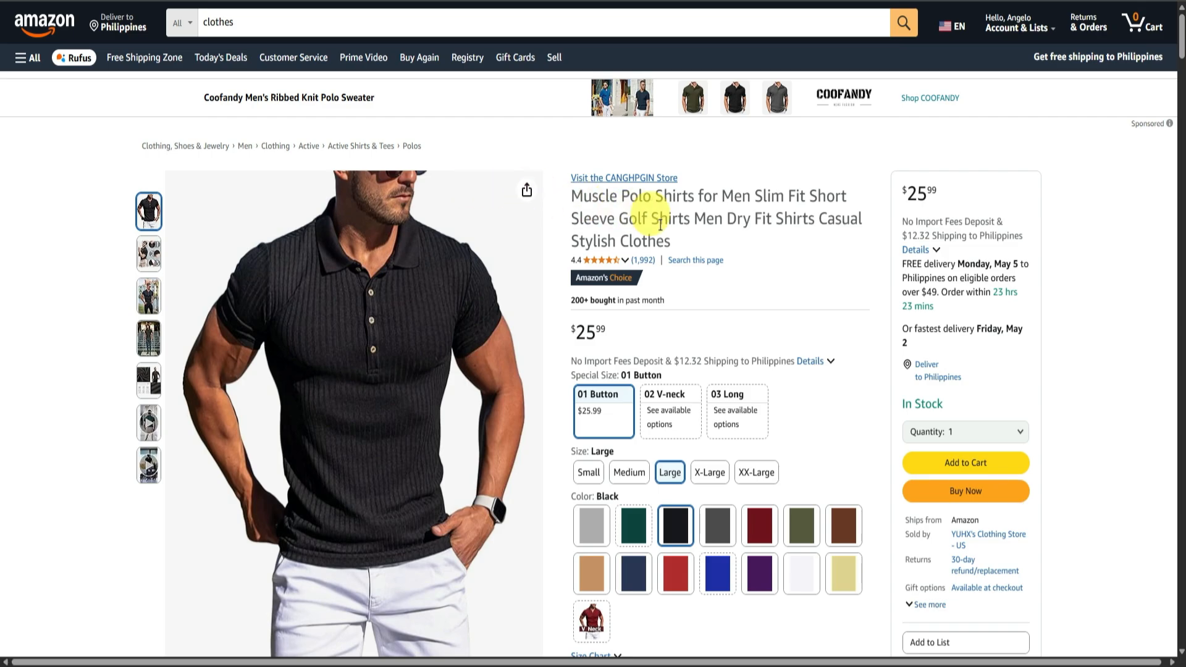
{"action": "scroll", "coordinate": [658, 224], "scroll_direction": "down", "scroll_amount": 4}
{"action": "scroll", "coordinate": [658, 224], "scroll_direction": "up", "scroll_amount": 4}
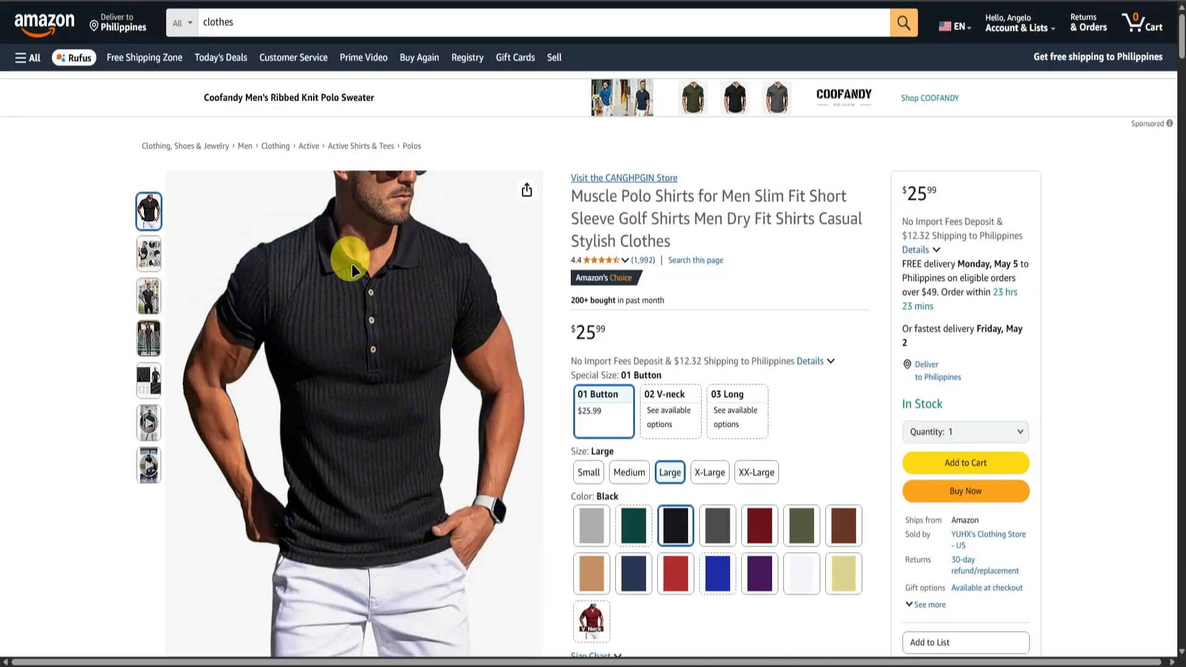
Save the black polo shirt's main product image to the computer.
{"action": "right_click", "coordinate": [361, 284]}
{"action": "left_click", "coordinate": [442, 321]}
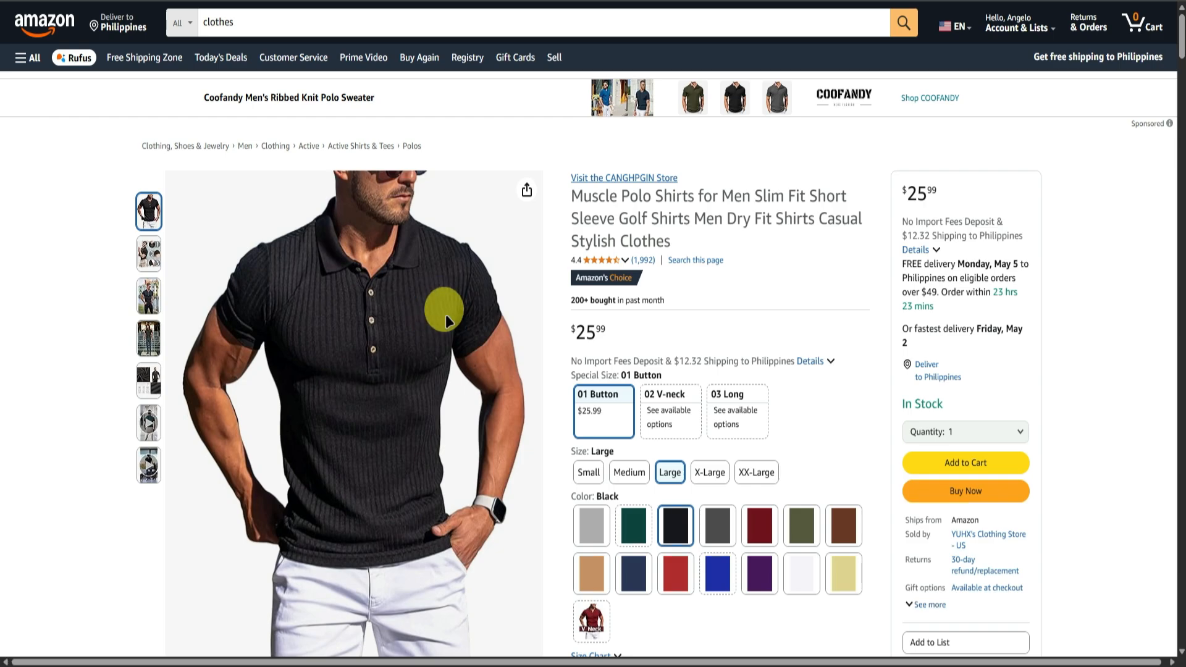
{"action": "left_click", "coordinate": [451, 297]}
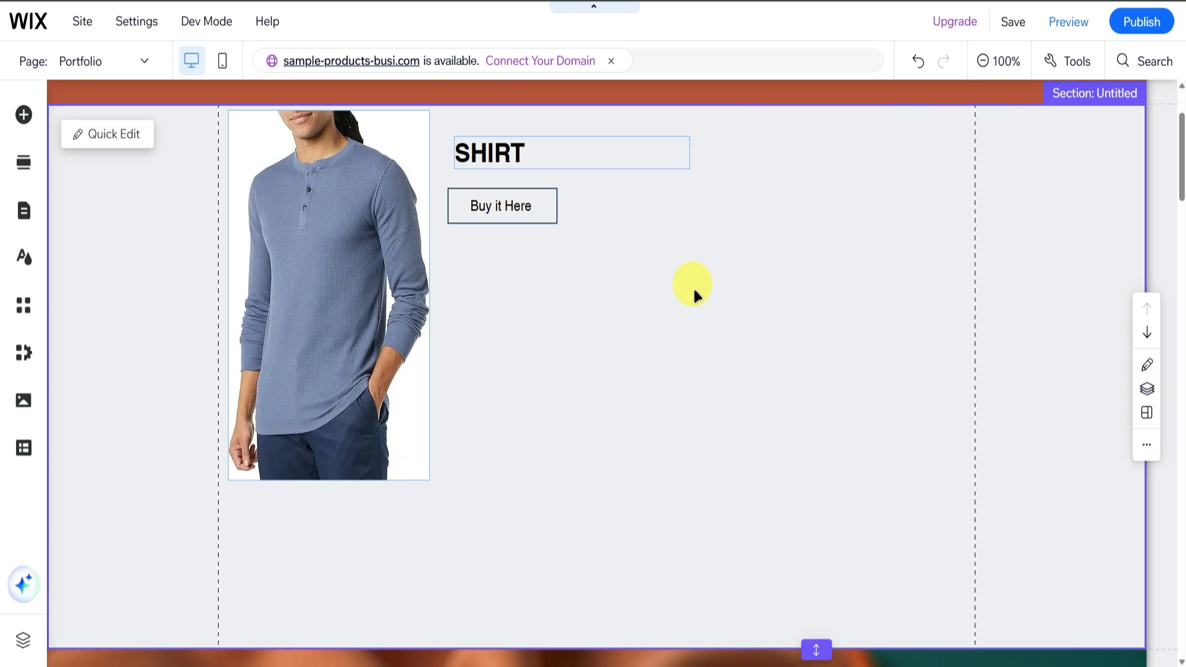
Switch to the Wix editor, upload the black polo shirt image 61gQVDClZRL._AC_SX569_.jpg from the computer and add it to the Portfolio page.
{"action": "left_click", "coordinate": [694, 289]}
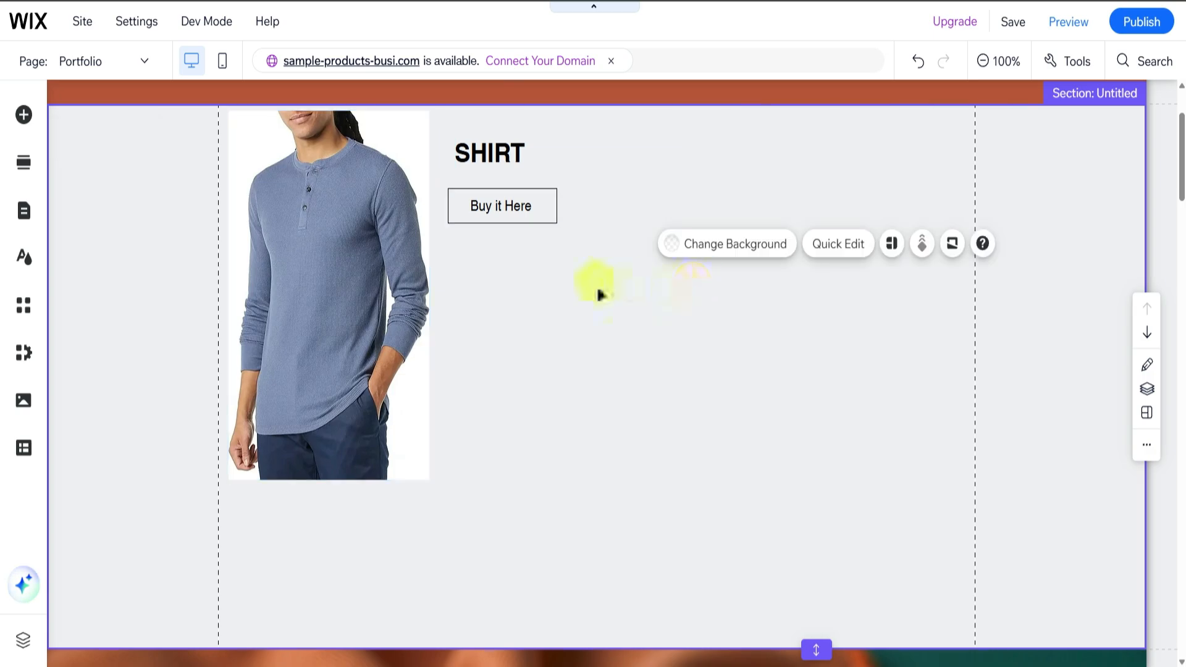
{"action": "left_click", "coordinate": [25, 115]}
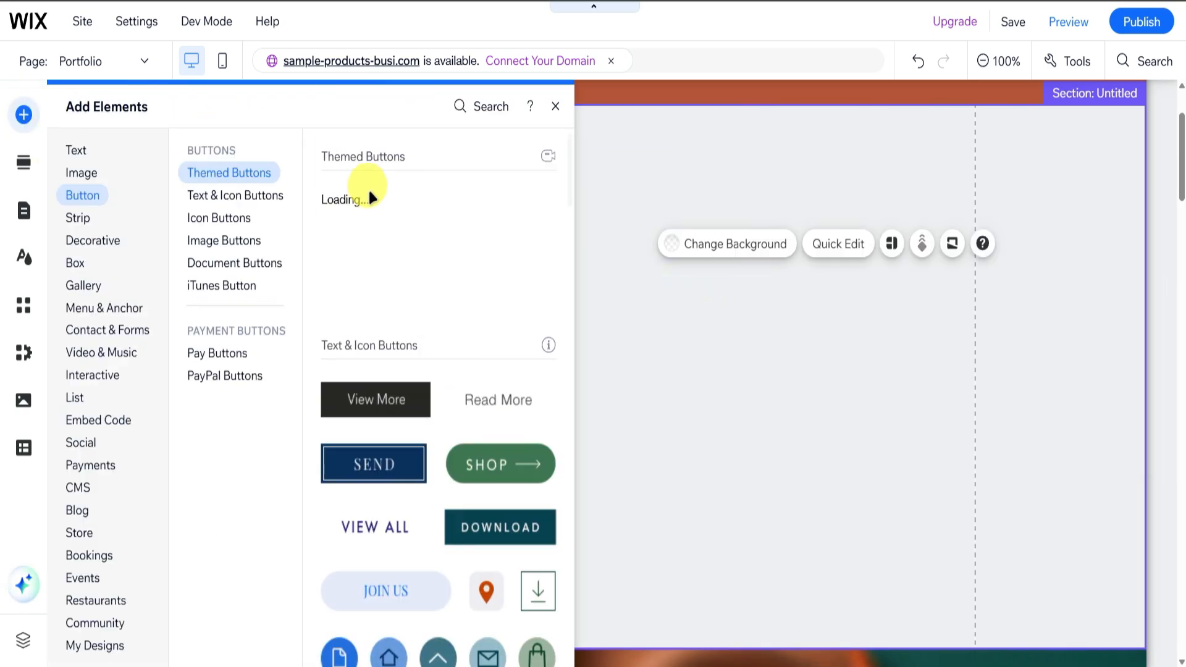
{"action": "left_click", "coordinate": [80, 172]}
{"action": "scroll", "coordinate": [246, 219], "scroll_direction": "down", "scroll_amount": 3}
{"action": "scroll", "coordinate": [449, 333], "scroll_direction": "up", "scroll_amount": 4}
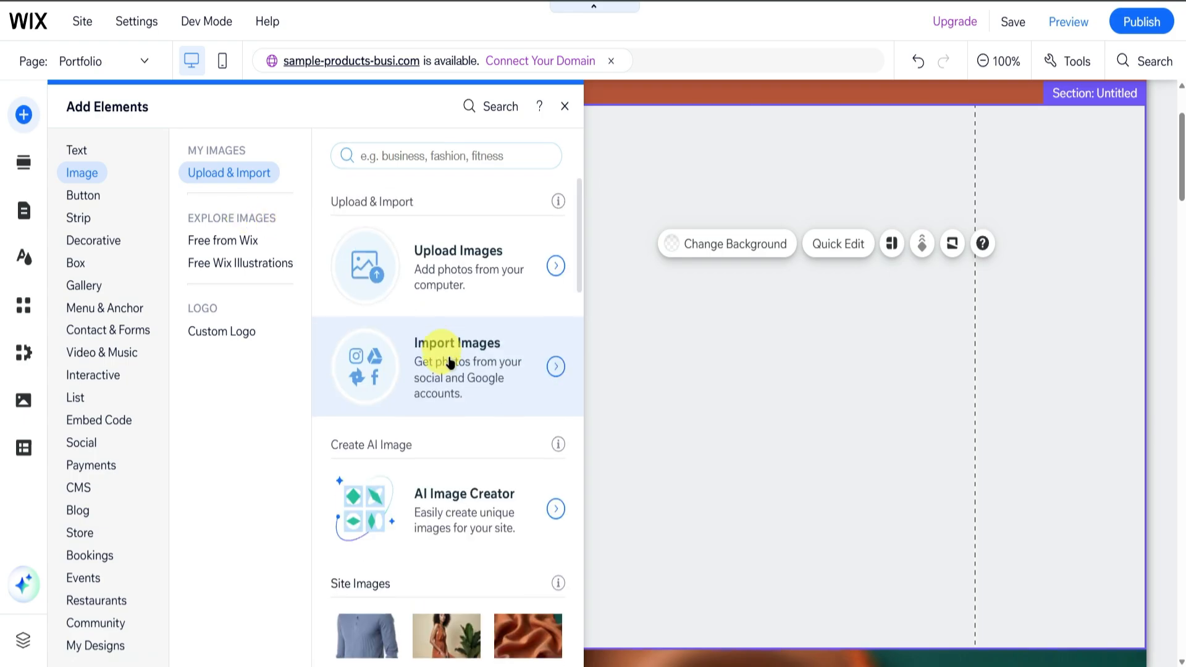
{"action": "left_click", "coordinate": [428, 284]}
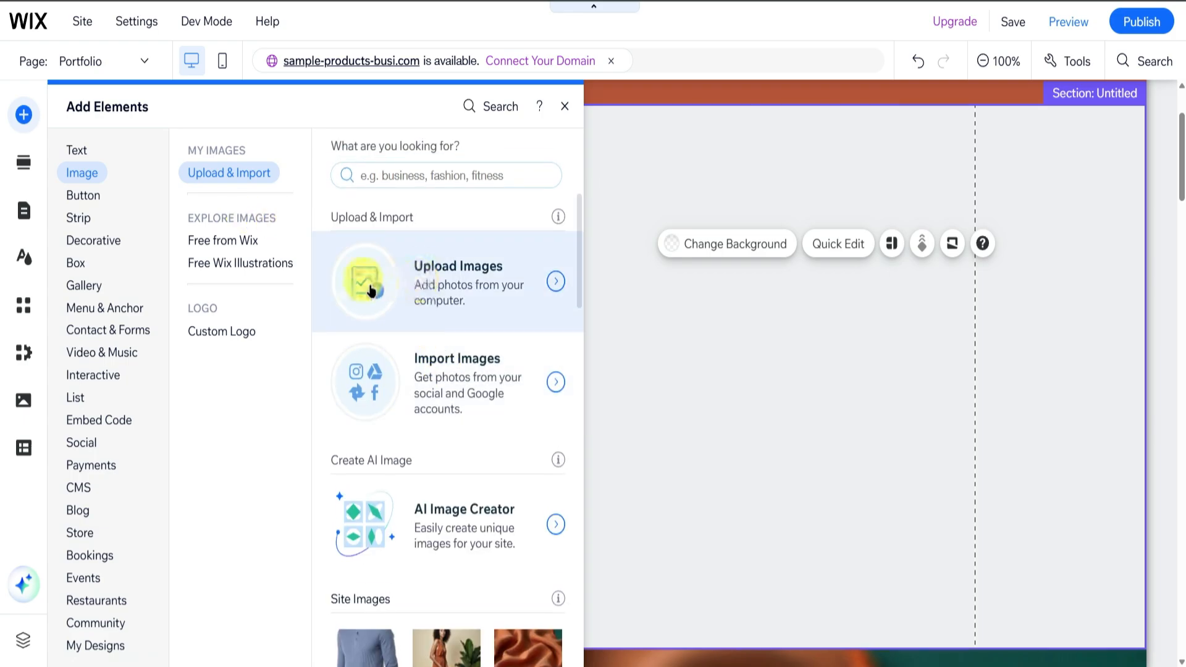
{"action": "left_click", "coordinate": [590, 358]}
{"action": "double_click", "coordinate": [223, 73]}
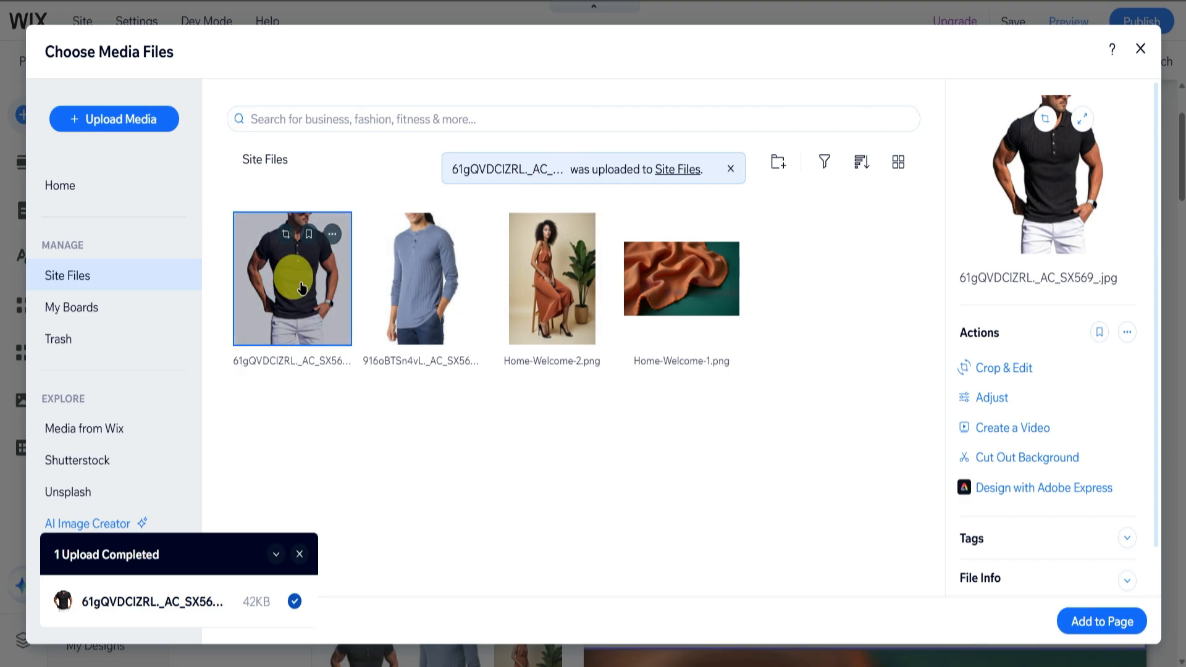
{"action": "left_click", "coordinate": [1069, 622]}
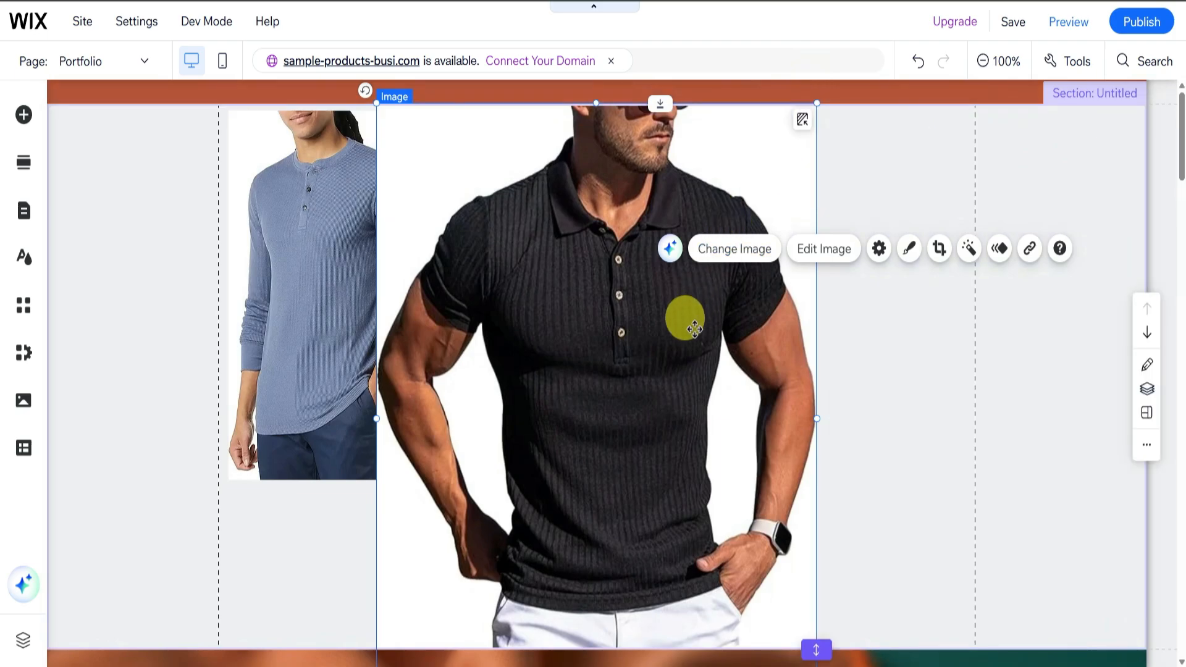
Shrink the black polo image and place it beside the SHIRT item, level with the blue shirt image.
{"action": "scroll", "coordinate": [683, 318], "scroll_direction": "up", "scroll_amount": 3}
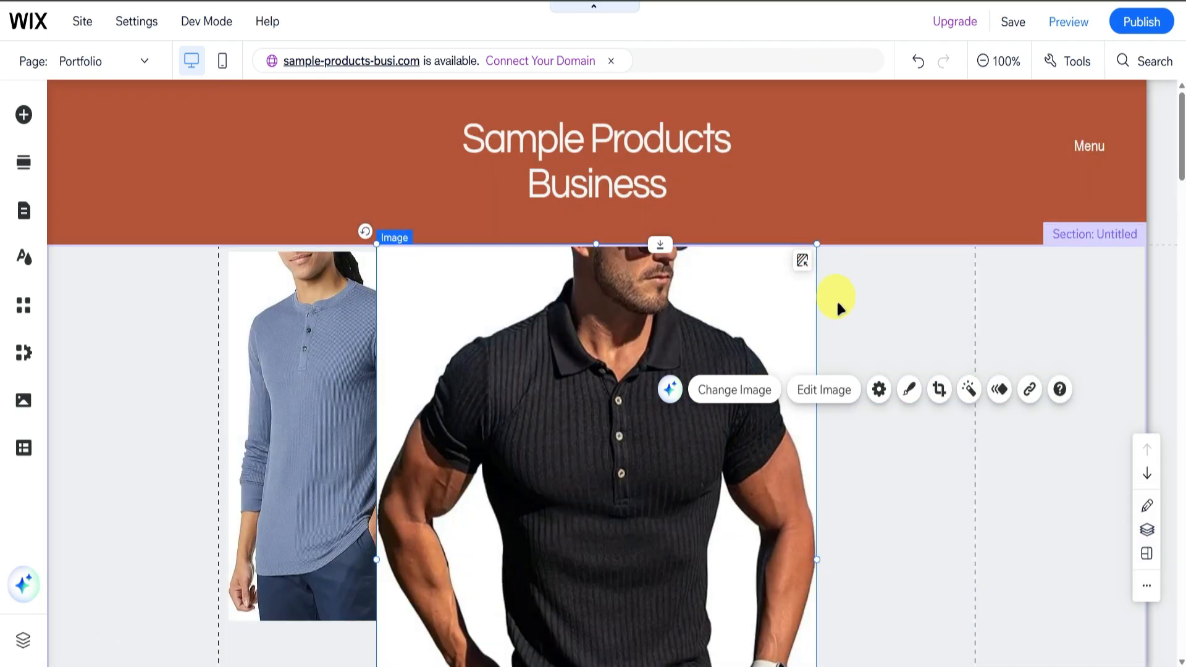
{"action": "left_click_drag", "start_coordinate": [818, 244], "coordinate": [794, 285]}
{"action": "left_click_drag", "start_coordinate": [691, 513], "coordinate": [710, 371]}
Duplicate the SHIRT title, place the copy beside the black polo image and change its text to POLO.
{"action": "left_click", "coordinate": [498, 266]}
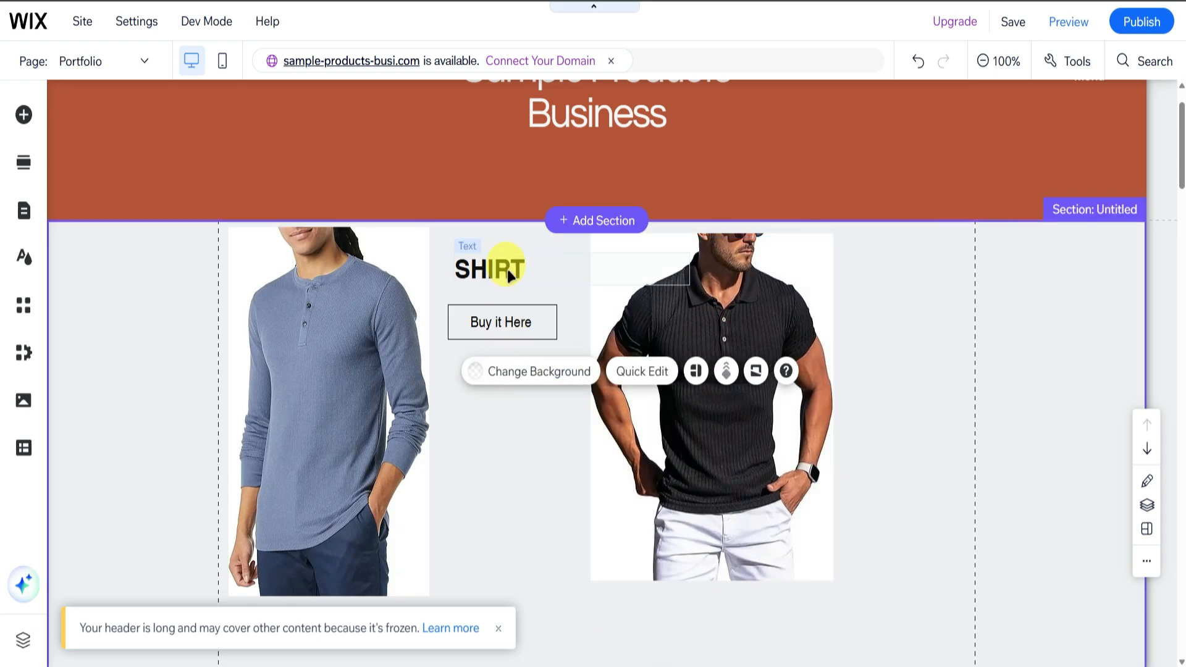
{"action": "key", "text": "ctrl+c"}
{"action": "key", "text": "ctrl+v"}
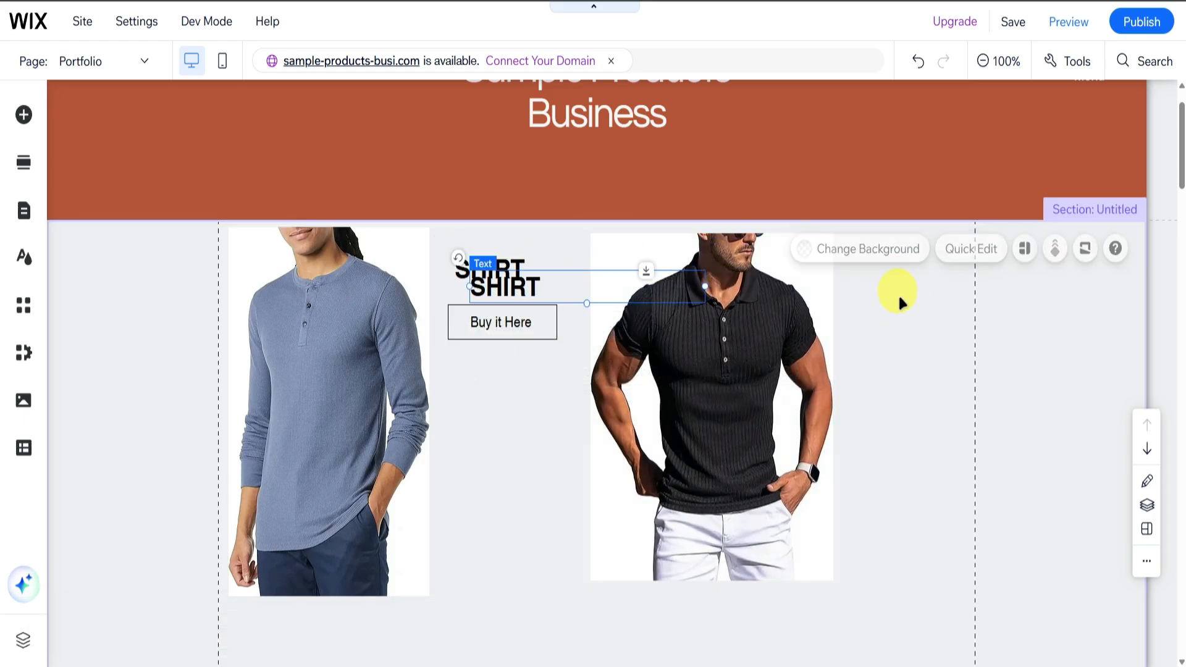
{"action": "left_click_drag", "start_coordinate": [649, 283], "coordinate": [930, 259]}
{"action": "double_click", "coordinate": [930, 260]}
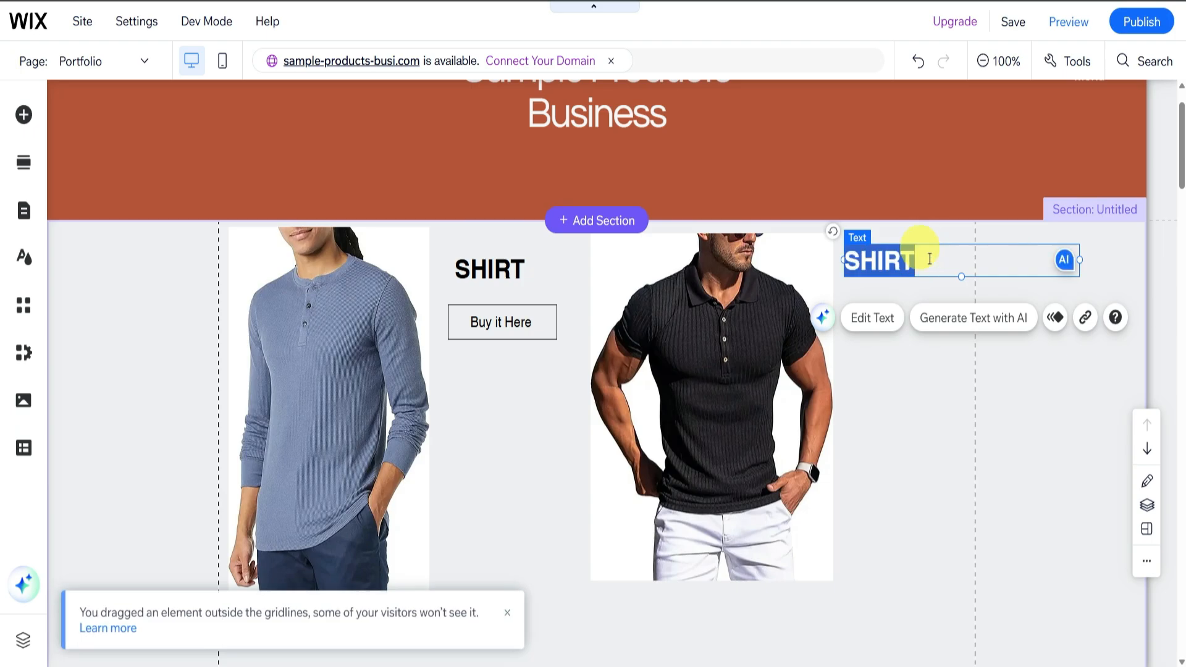
{"action": "type", "text": "P"}
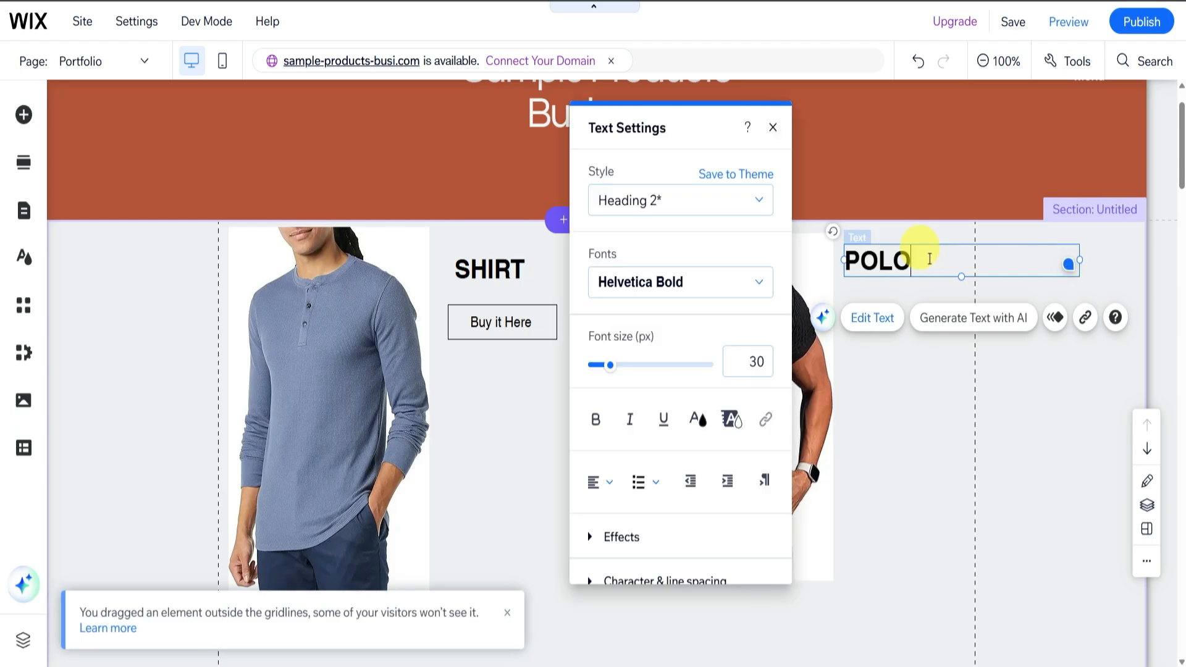
{"action": "type", "text": "OLO"}
{"action": "left_click", "coordinate": [1027, 410]}
Duplicate the Buy it Here button and place the copy directly below the POLO title.
{"action": "left_click", "coordinate": [547, 316]}
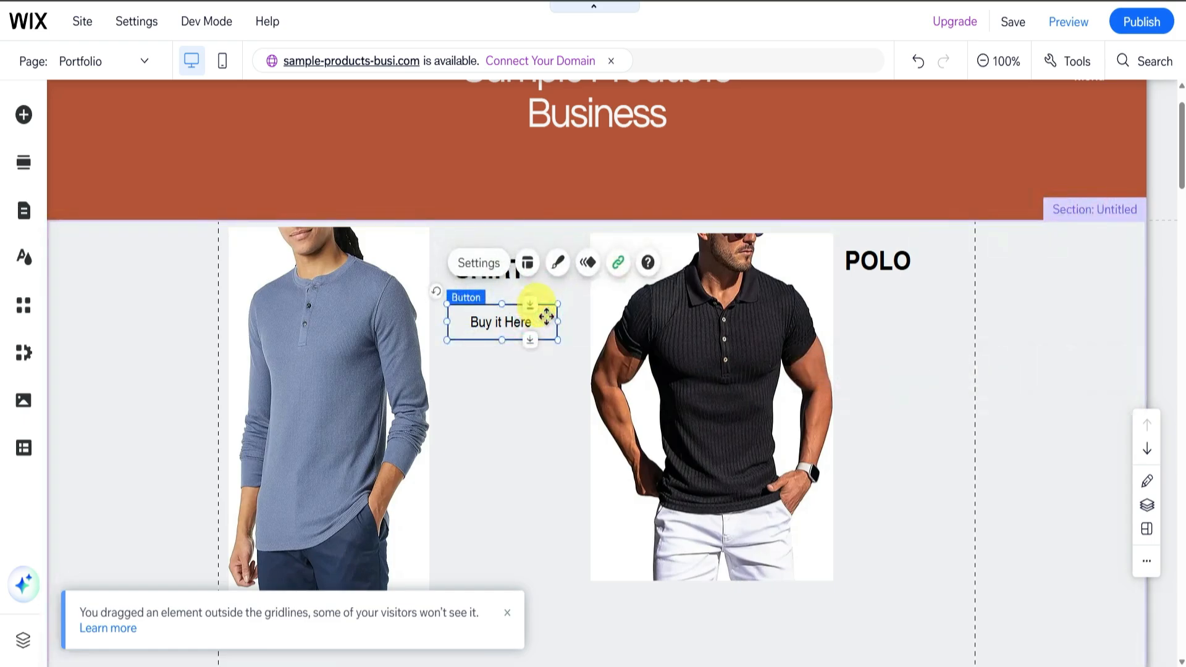
{"action": "key", "text": "ctrl+c"}
{"action": "left_click", "coordinate": [895, 434]}
{"action": "key", "text": "ctrl+v"}
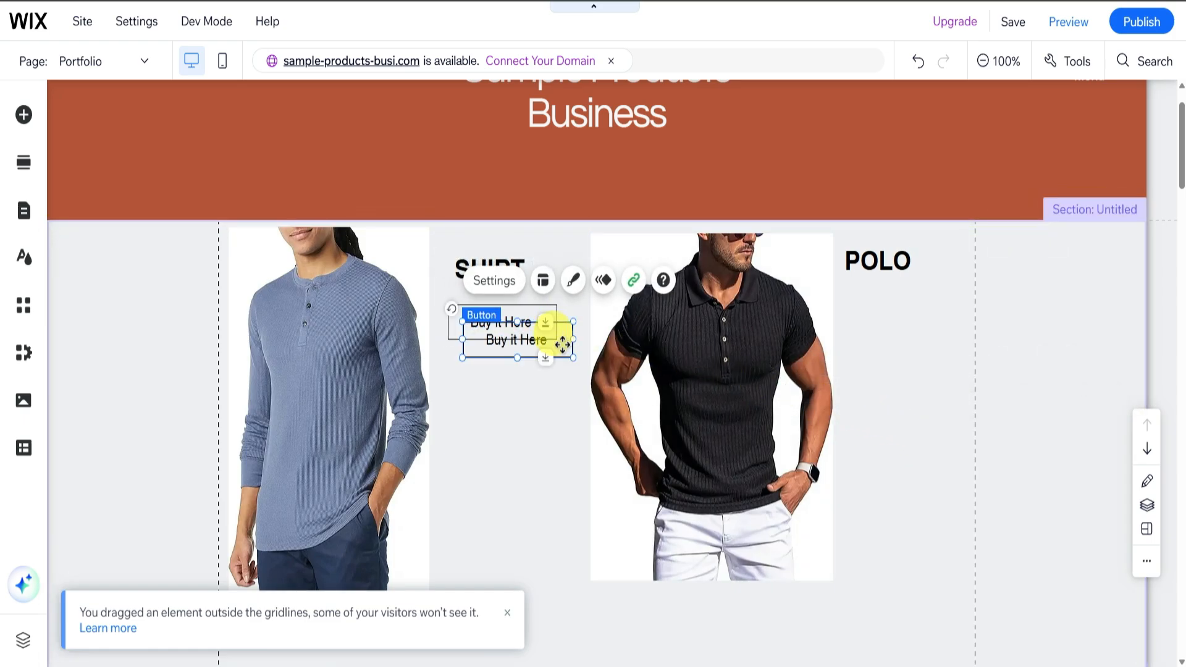
{"action": "left_click_drag", "start_coordinate": [562, 344], "coordinate": [867, 318]}
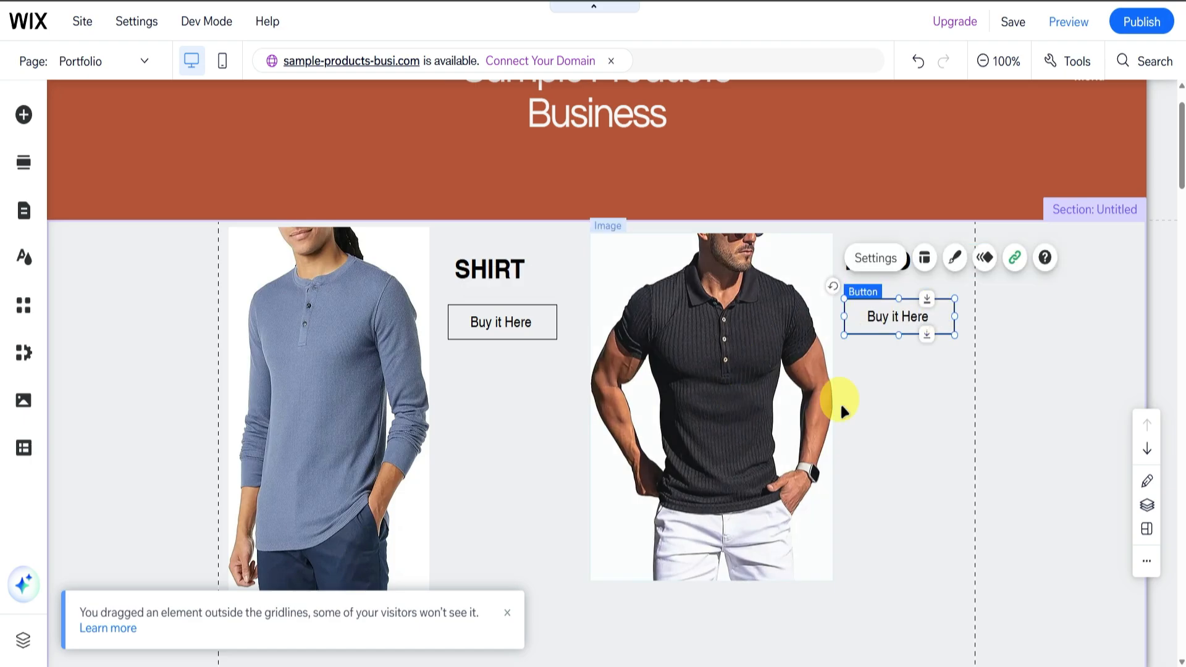
Link the POLO item's Buy it Here button to the web address of the black Muscle Polo Shirts product page on Amazon.
{"action": "double_click", "coordinate": [871, 315]}
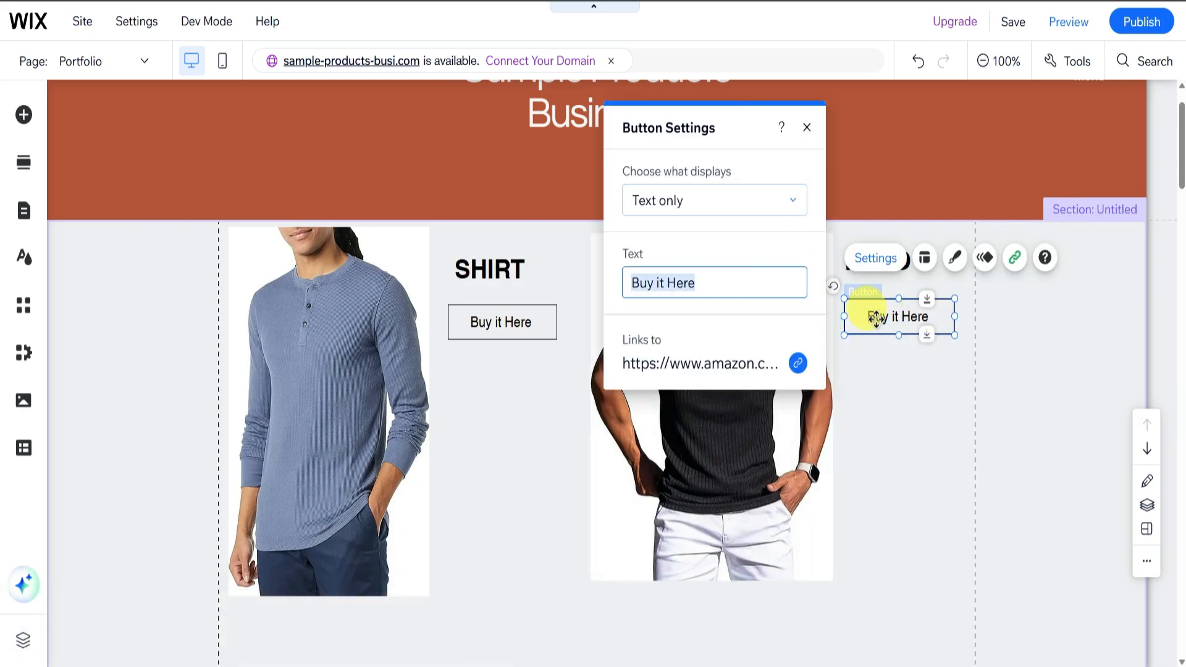
{"action": "left_click", "coordinate": [799, 363]}
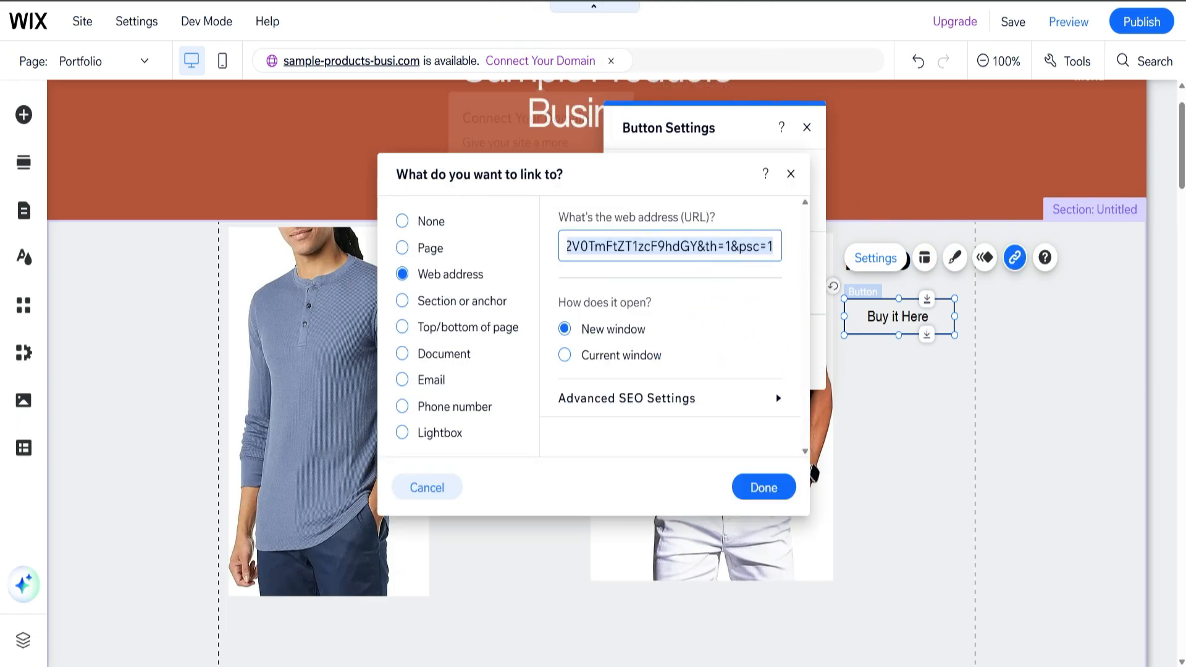
{"action": "left_click", "coordinate": [444, 1]}
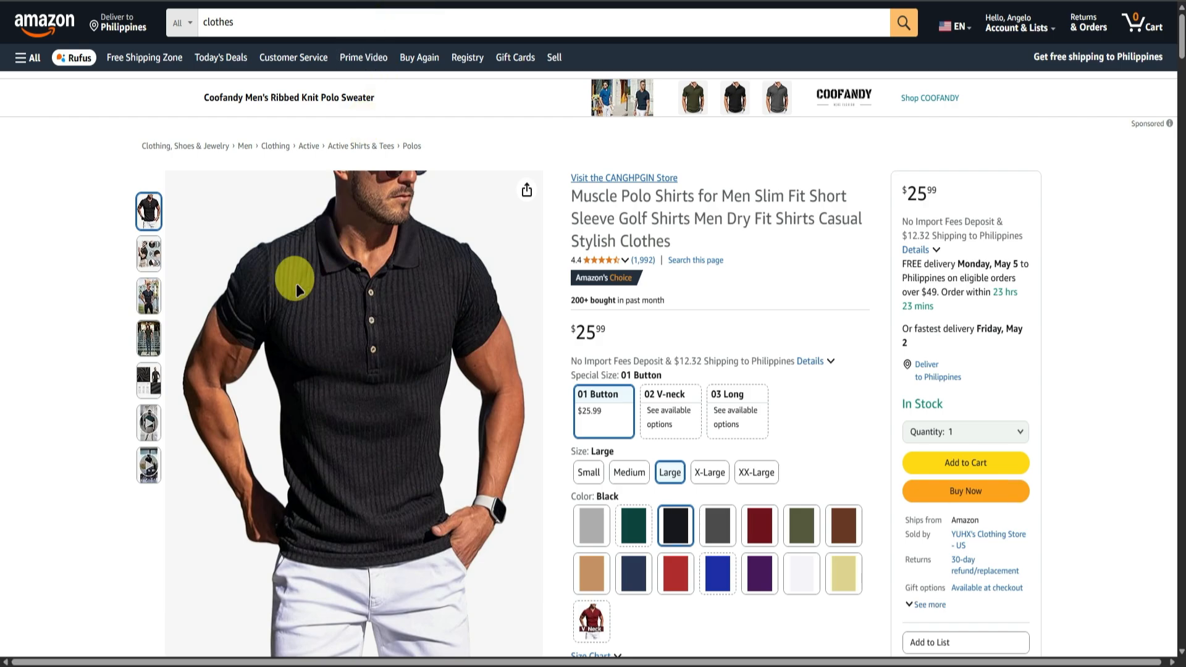
{"action": "left_click", "coordinate": [83, 402]}
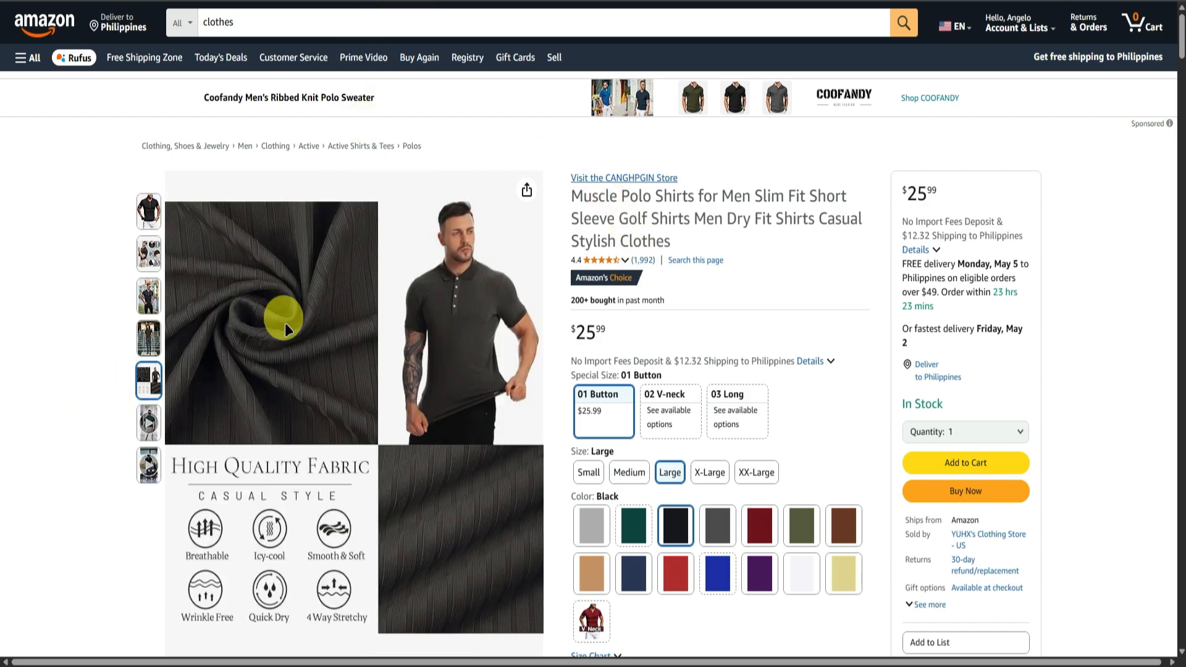
{"action": "left_click", "coordinate": [148, 211]}
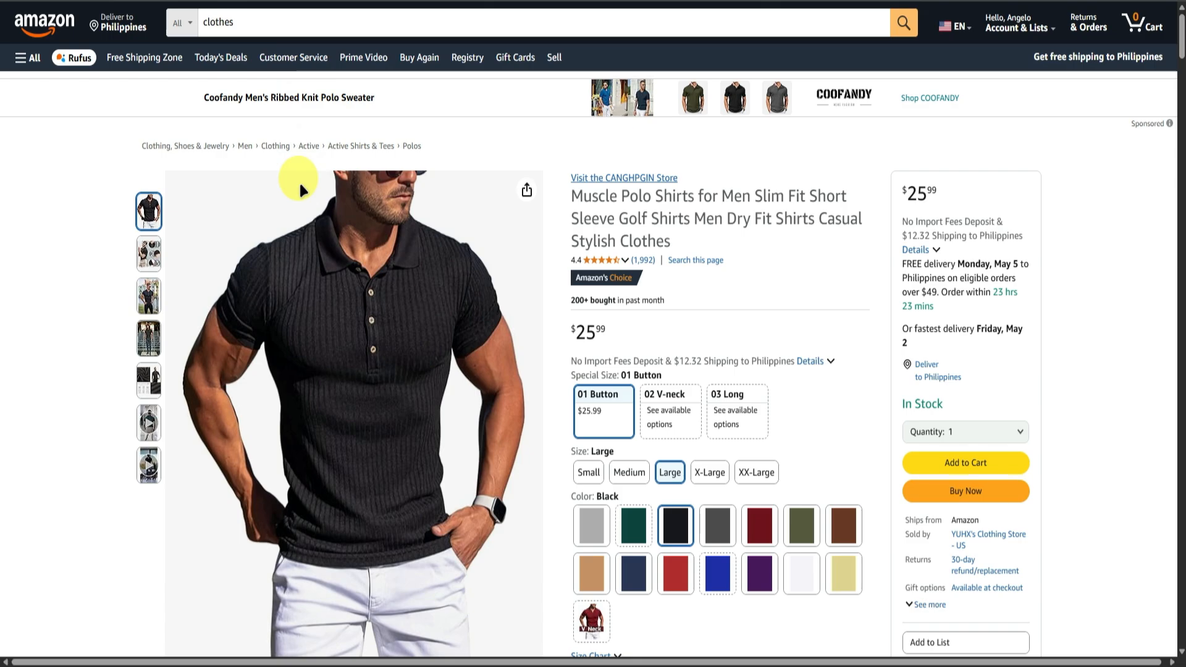
{"action": "left_click", "coordinate": [143, 209]}
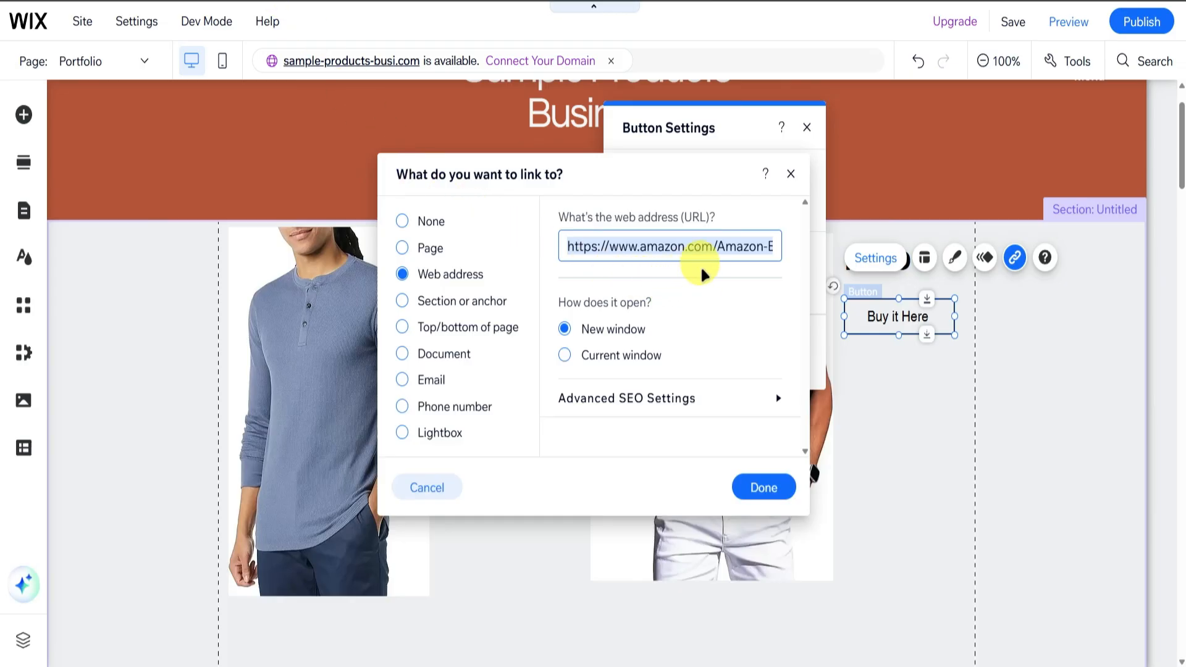
{"action": "key", "text": "ctrl+v"}
{"action": "left_click", "coordinate": [758, 486]}
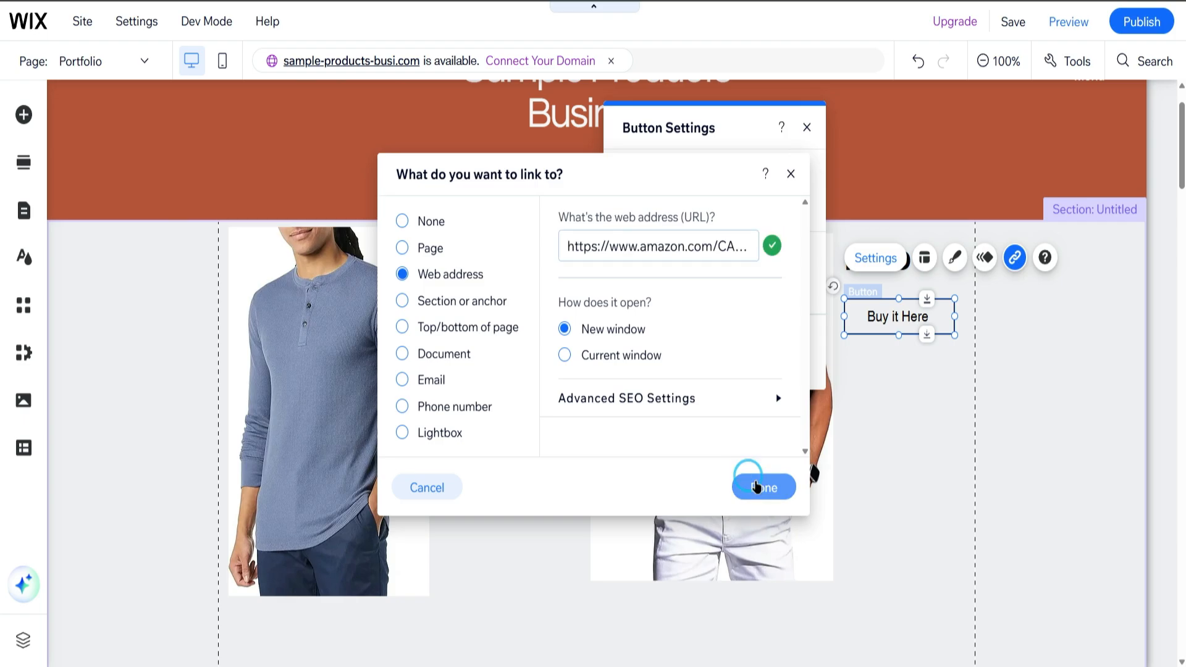
{"action": "left_click", "coordinate": [961, 425]}
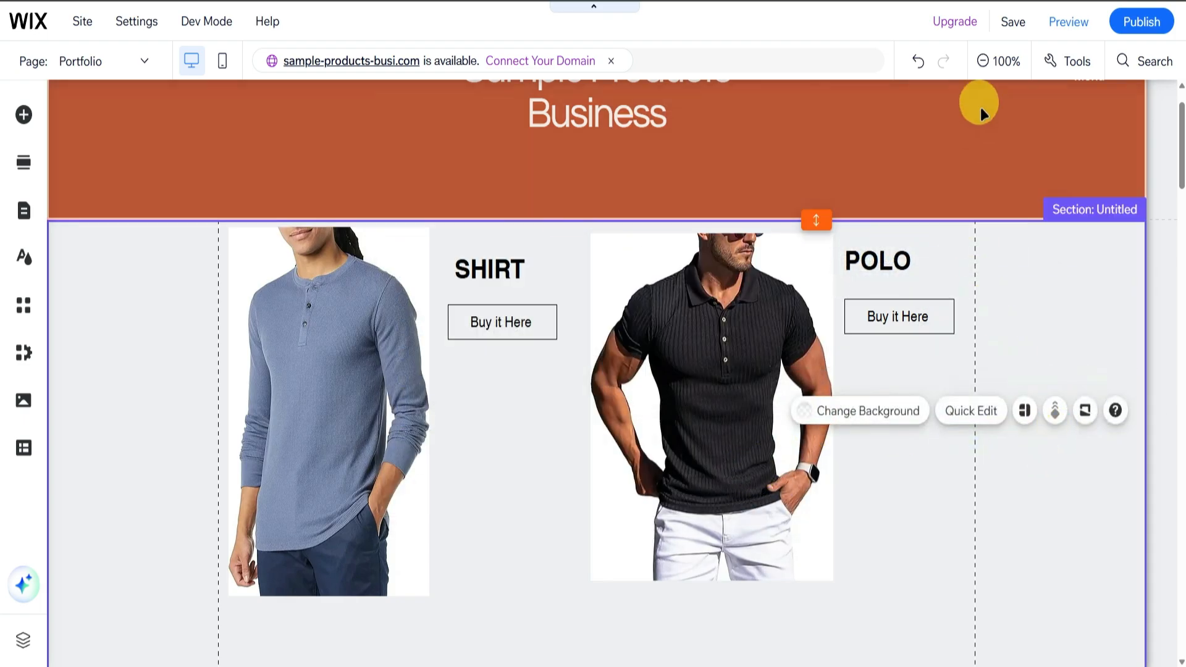
Save the site and test the POLO item's Buy it Here link in preview, returning to the editor.
{"action": "left_click", "coordinate": [1008, 21]}
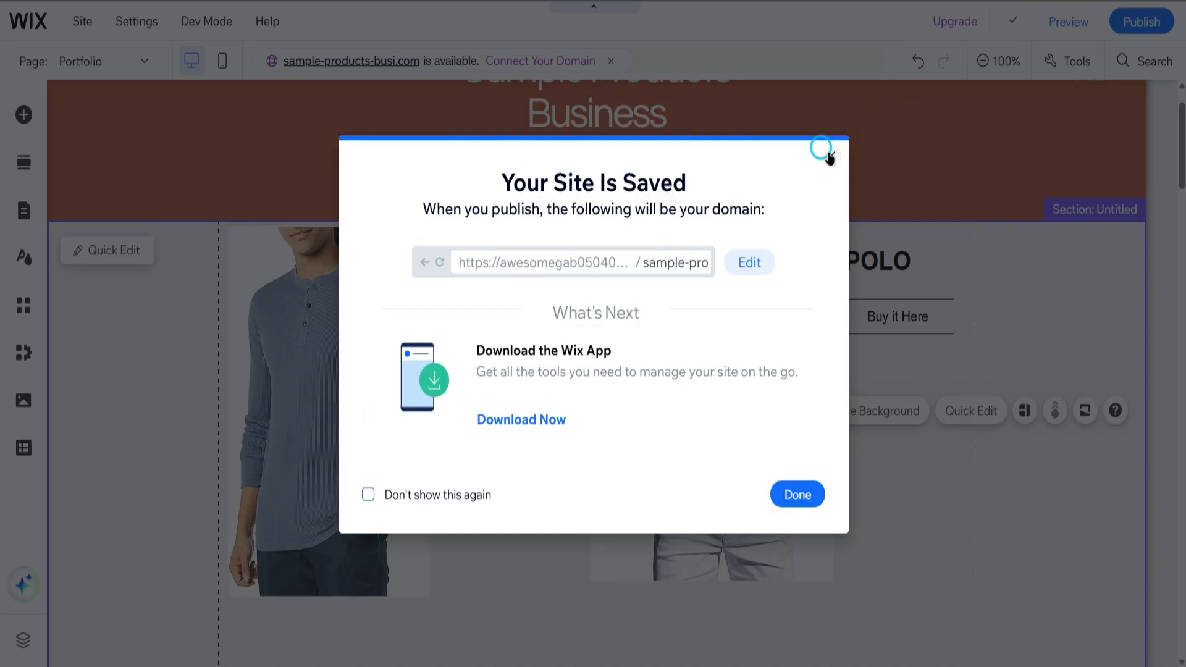
{"action": "left_click", "coordinate": [825, 152]}
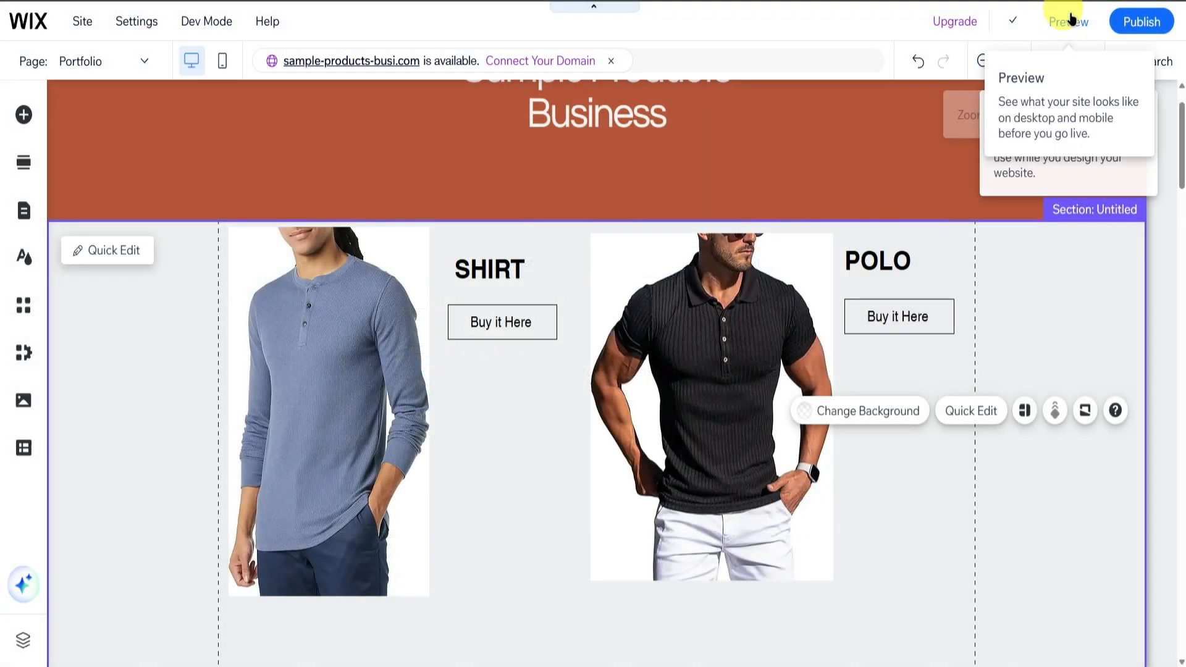
{"action": "left_click", "coordinate": [1071, 20]}
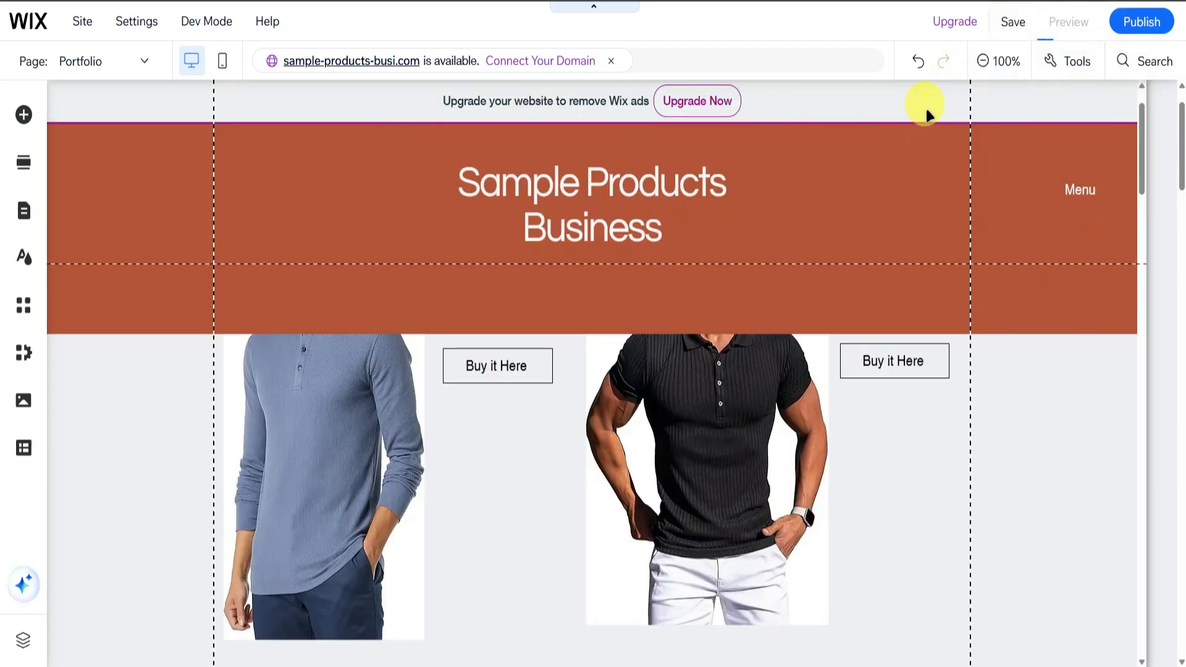
{"action": "left_click", "coordinate": [887, 315]}
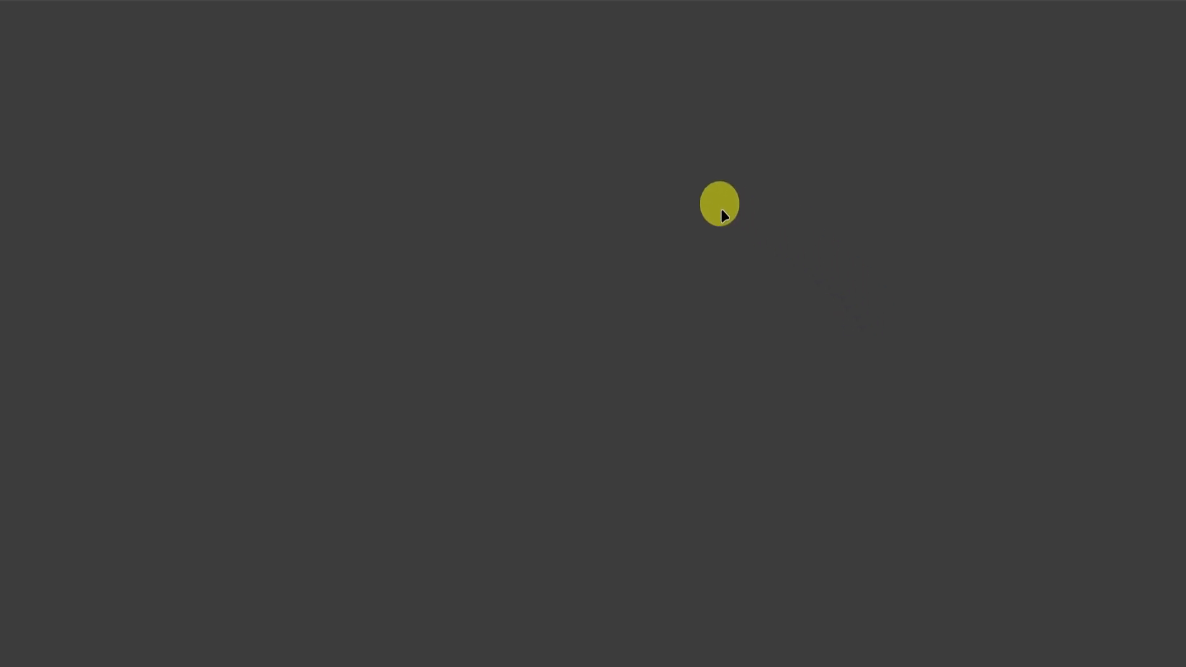
{"action": "scroll", "coordinate": [494, 210], "scroll_direction": "down", "scroll_amount": 5}
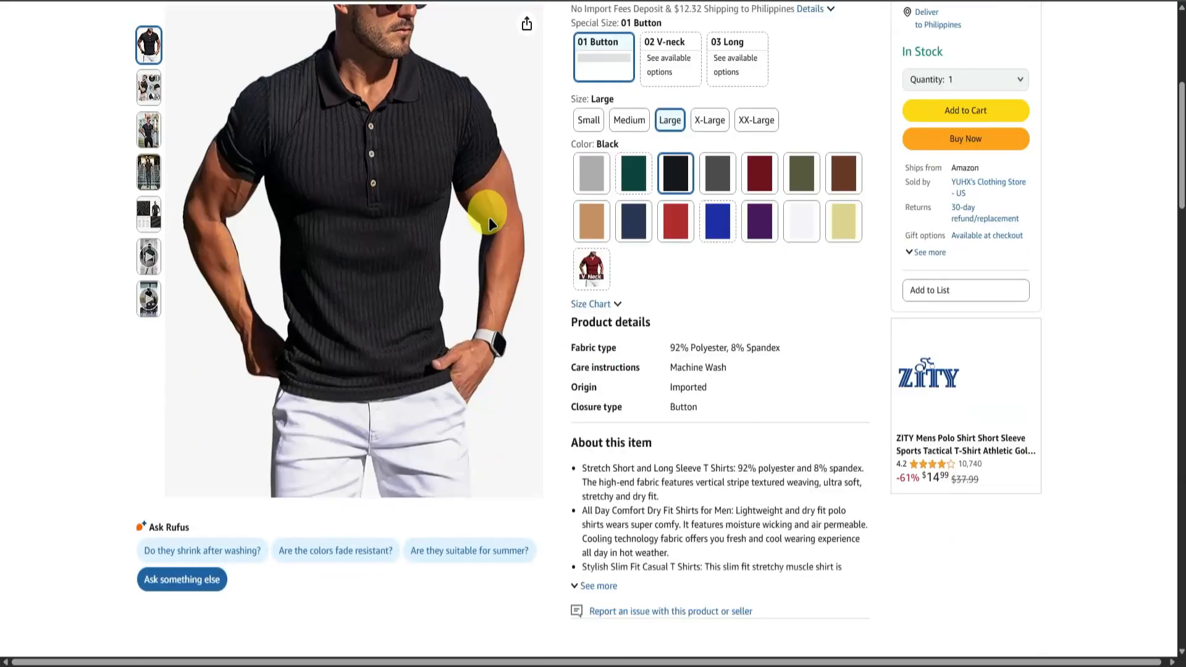
{"action": "scroll", "coordinate": [309, 304], "scroll_direction": "up", "scroll_amount": 5}
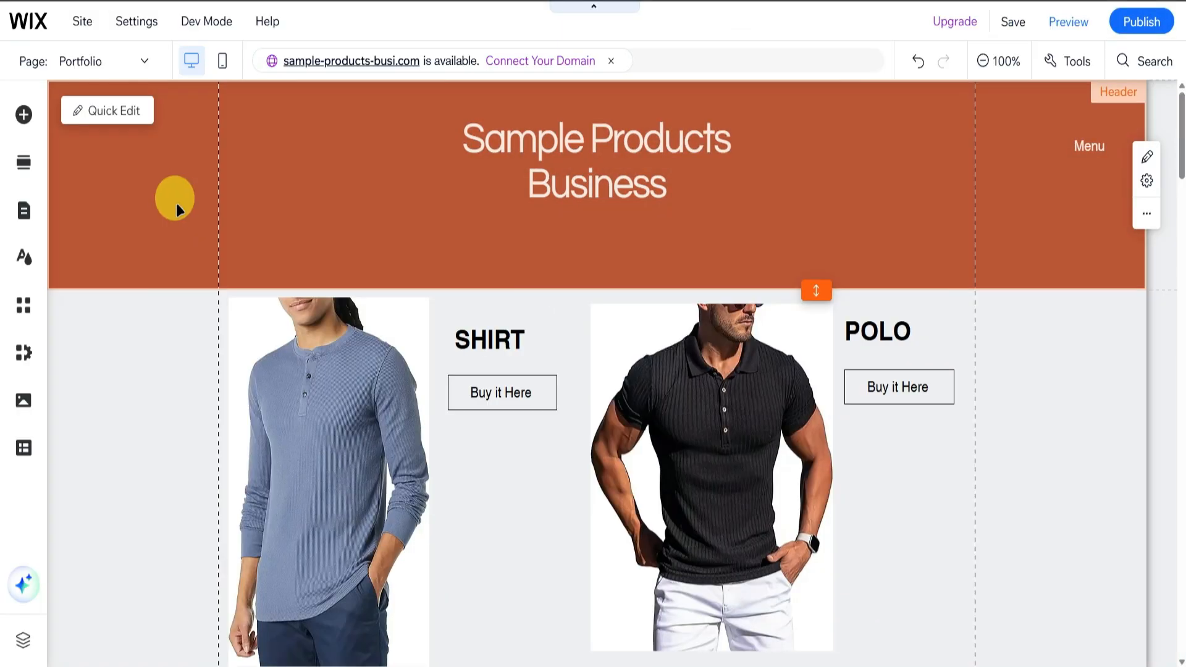
{"action": "scroll", "coordinate": [175, 201], "scroll_direction": "down", "scroll_amount": 3}
{"action": "scroll", "coordinate": [175, 201], "scroll_direction": "up", "scroll_amount": 3}
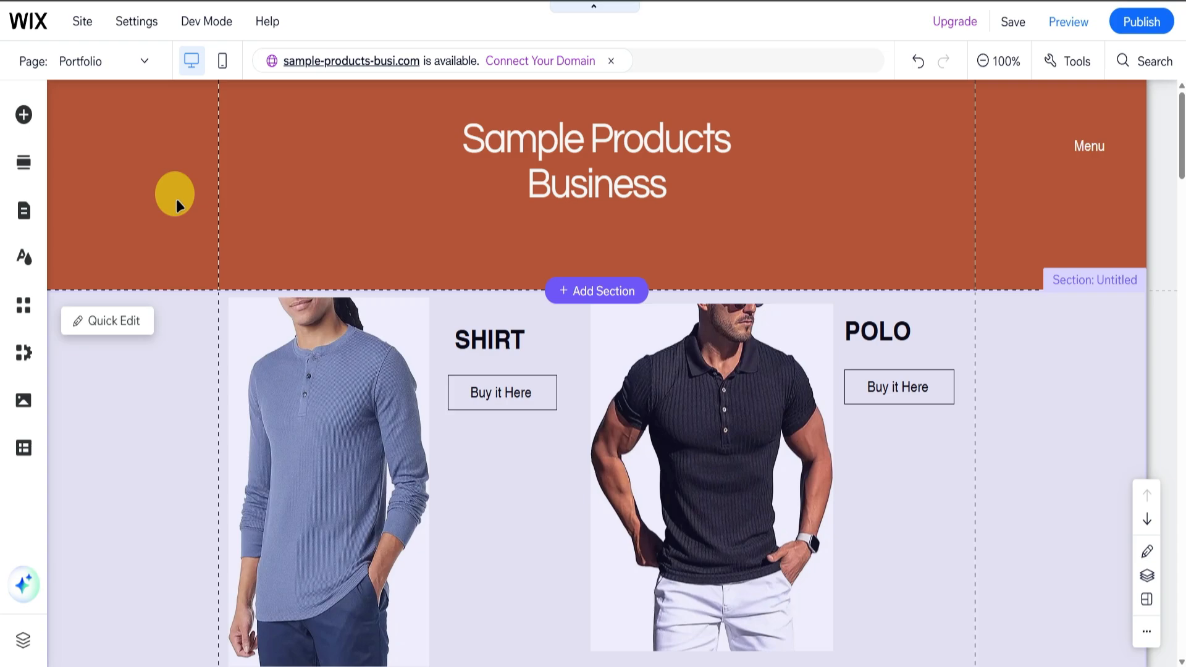
{"action": "left_click", "coordinate": [178, 203]}
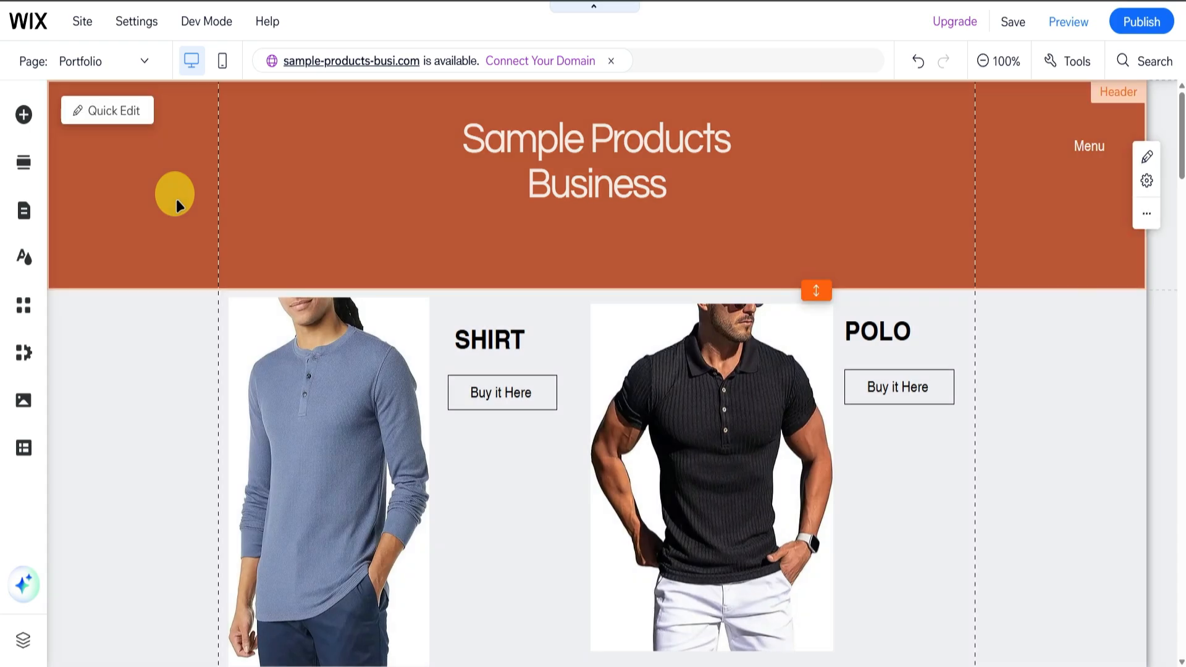
{"action": "scroll", "coordinate": [397, 272], "scroll_direction": "down", "scroll_amount": 3}
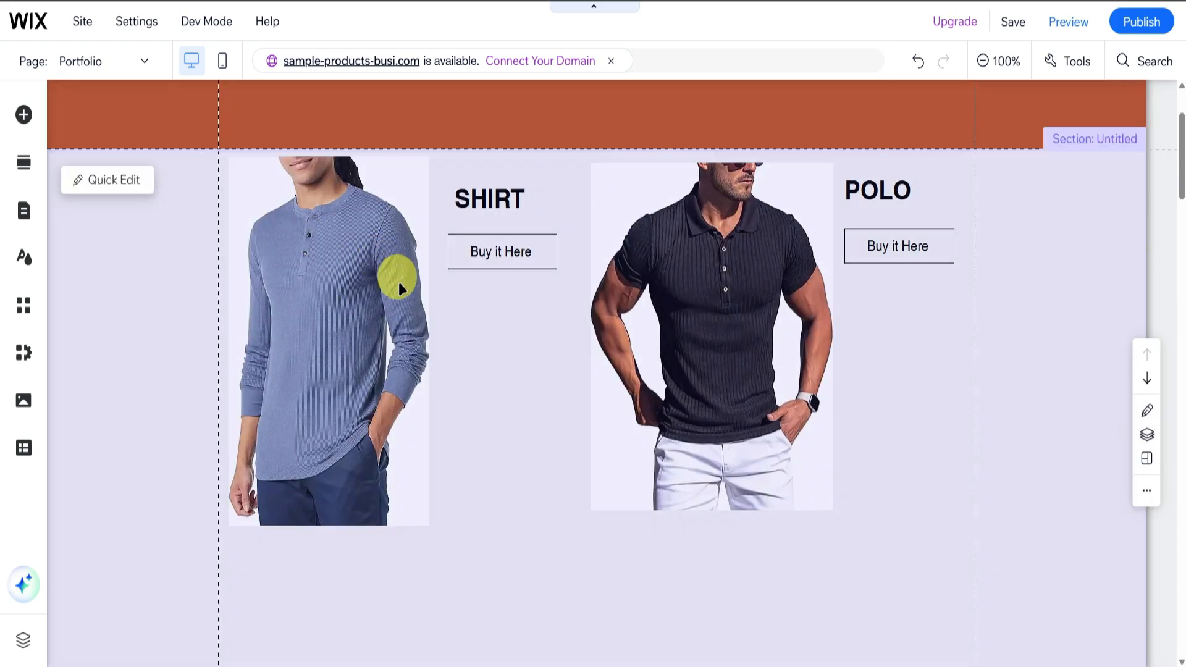